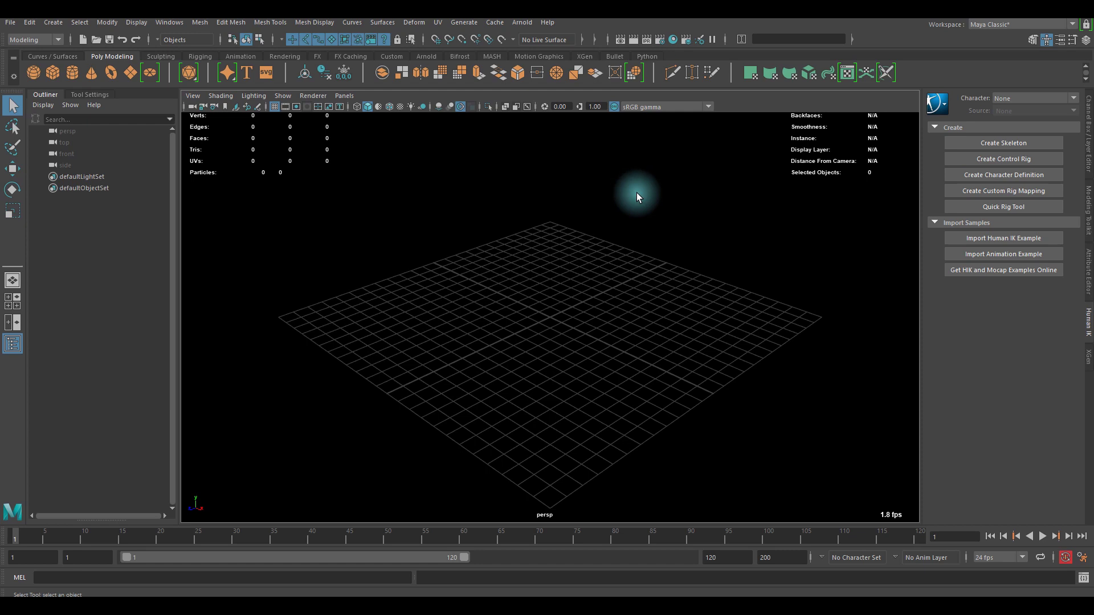
Create a polygon cube at the grid's centre and scale it uniformly to about 3.725
{"action": "left_click", "coordinate": [52, 75]}
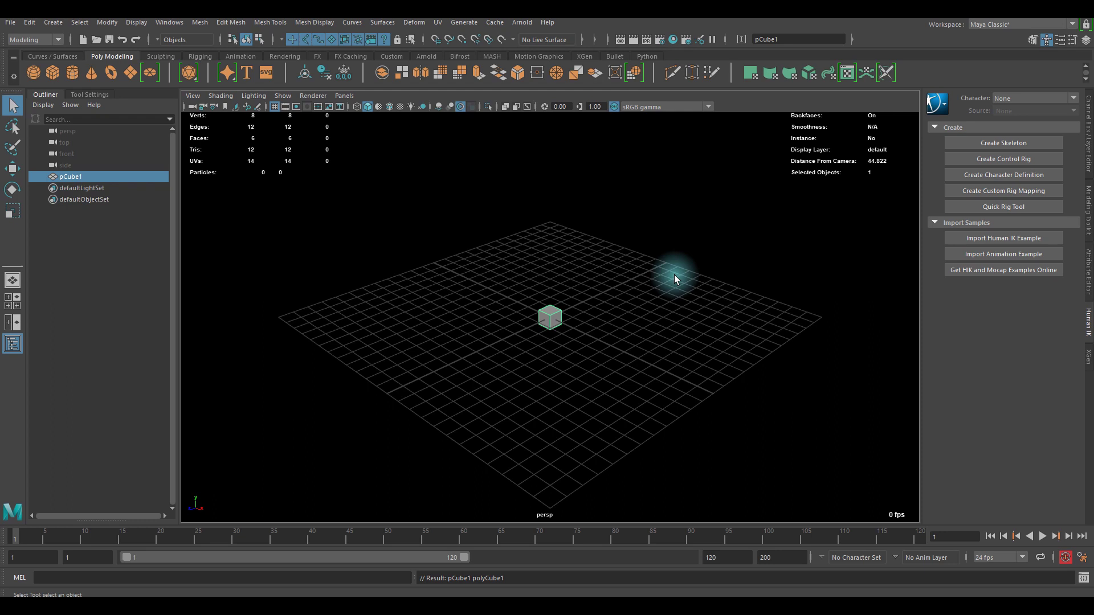
{"action": "scroll", "coordinate": [607, 291], "scroll_direction": "up", "scroll_amount": 5}
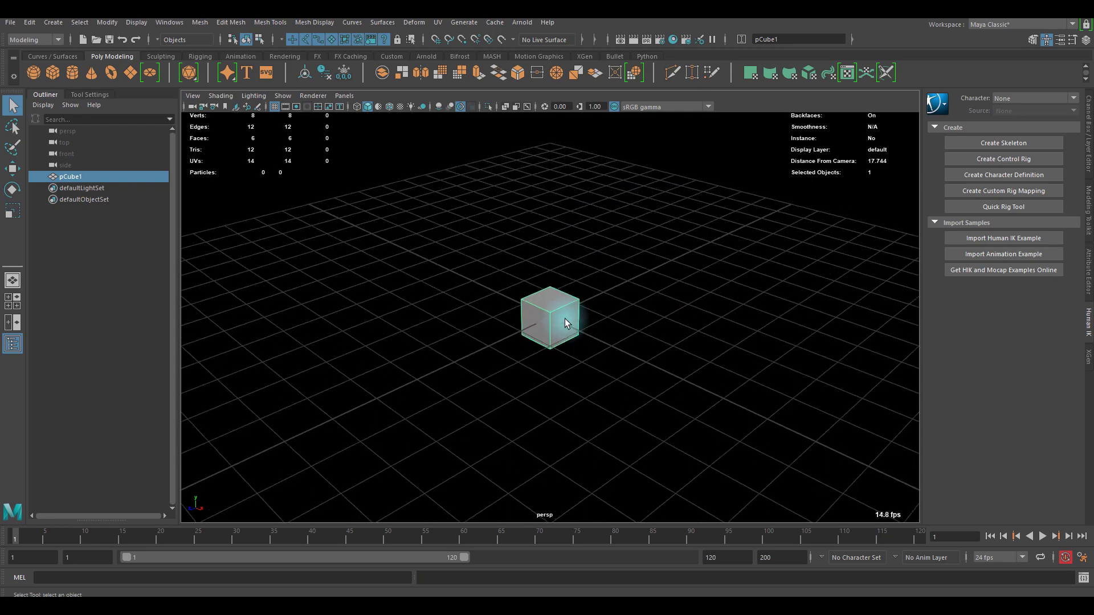
{"action": "key", "text": "w"}
{"action": "scroll", "coordinate": [553, 309], "scroll_direction": "up", "scroll_amount": 2}
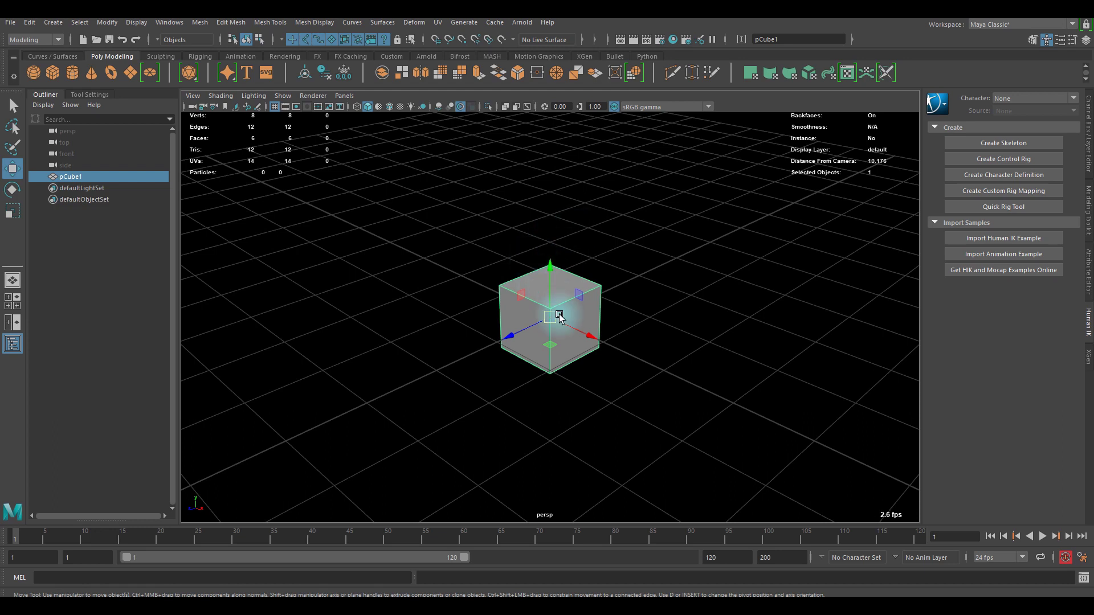
{"action": "key", "text": "r"}
{"action": "left_click_drag", "start_coordinate": [559, 319], "coordinate": [710, 325]}
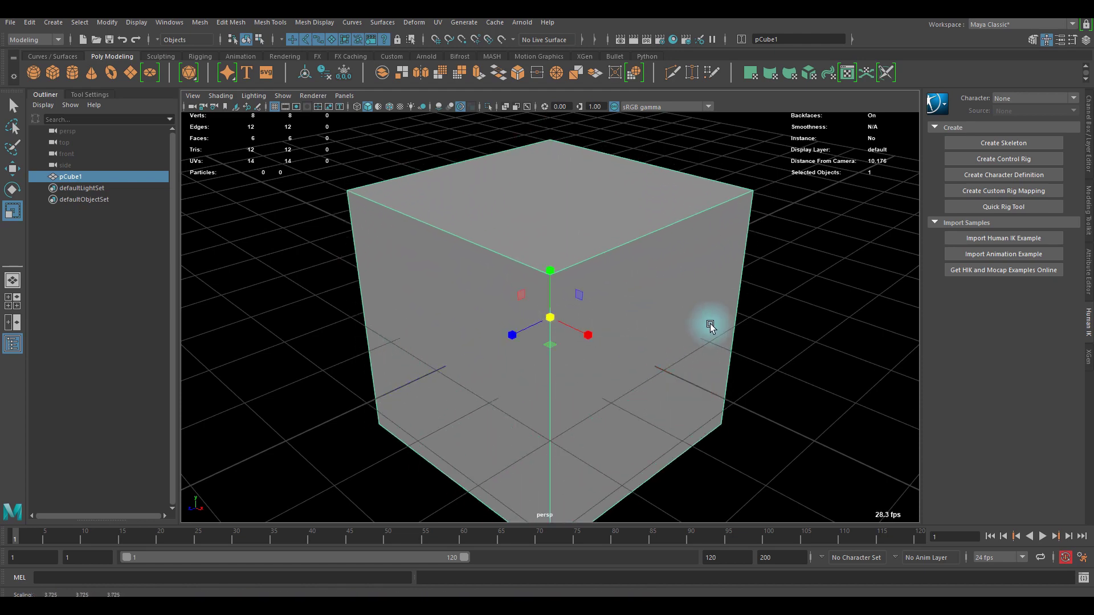
Scale the cube horizontally along both X and Z into a wide, flat square slab spanning the grid
{"action": "right_click_drag", "start_coordinate": [711, 324], "coordinate": [494, 314], "text": "alt"}
{"action": "left_click_drag", "start_coordinate": [548, 339], "coordinate": [541, 477]}
{"action": "left_click", "coordinate": [618, 446]}
{"action": "scroll", "coordinate": [593, 383], "scroll_direction": "up", "scroll_amount": 3}
{"action": "left_click", "coordinate": [586, 354]}
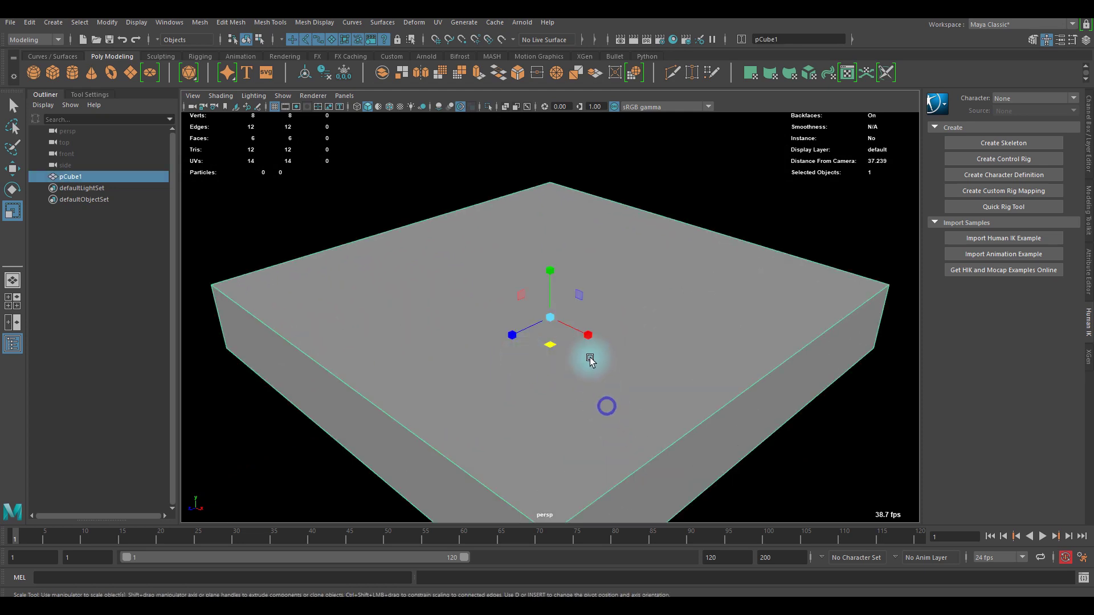
Move the slab vertically until it sits above the grid, and deselect it
{"action": "left_click_drag", "start_coordinate": [561, 305], "coordinate": [557, 244], "text": "alt"}
{"action": "key", "text": "w"}
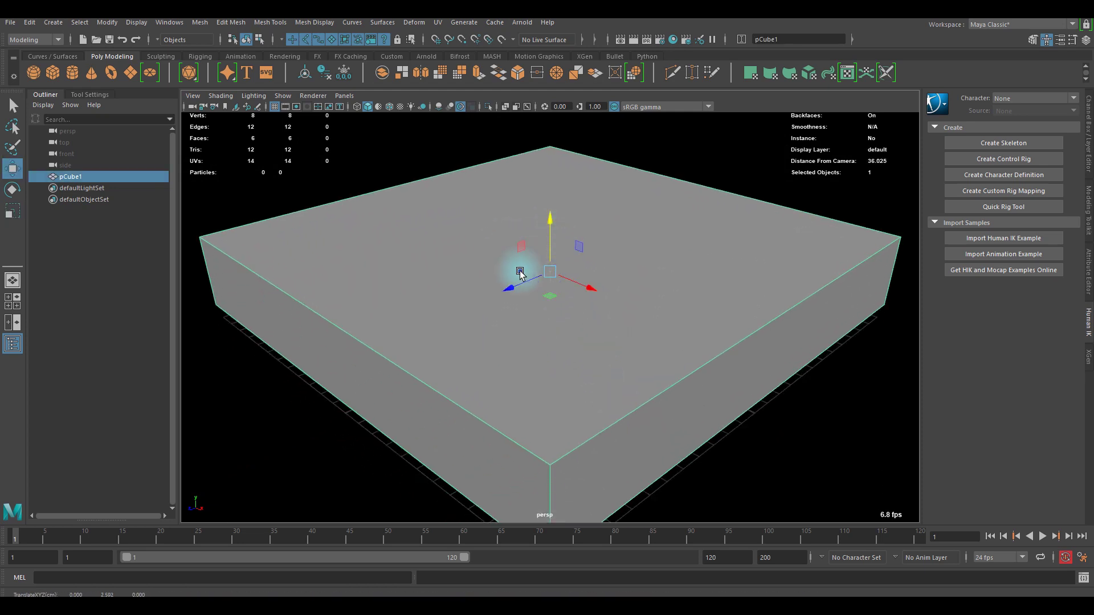
{"action": "left_click_drag", "start_coordinate": [513, 273], "coordinate": [528, 393], "text": "alt"}
{"action": "left_click", "coordinate": [487, 399]}
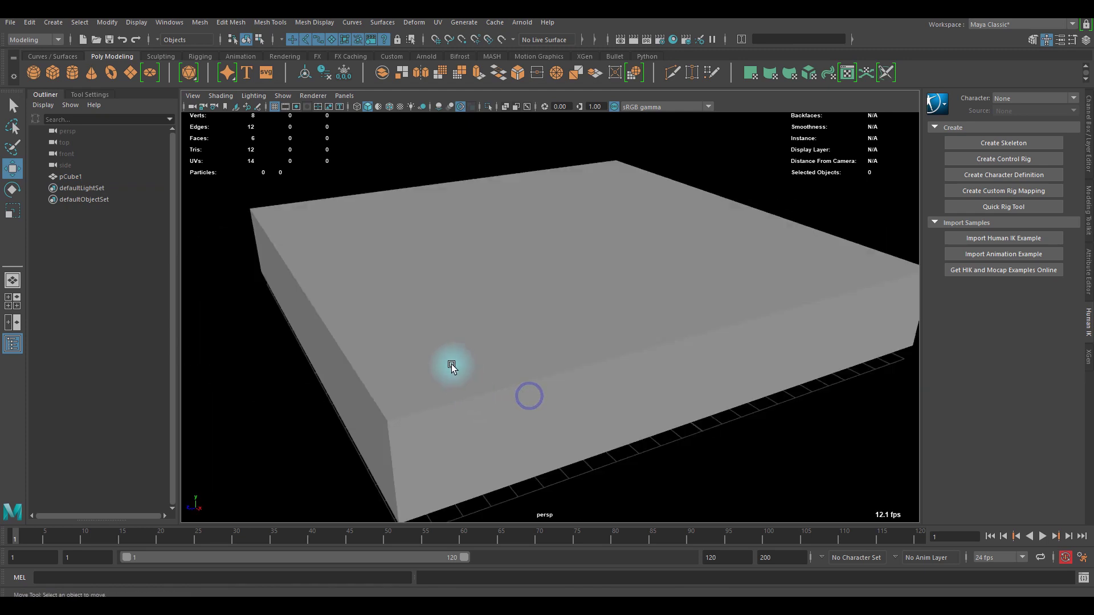
{"action": "left_click_drag", "start_coordinate": [449, 364], "coordinate": [550, 317], "text": "alt"}
{"action": "left_click_drag", "start_coordinate": [476, 275], "coordinate": [511, 310], "text": "alt"}
Bevel the four vertical corner edges of the slab
{"action": "left_click", "coordinate": [535, 296]}
{"action": "right_click_drag", "start_coordinate": [515, 276], "coordinate": [511, 244]}
{"action": "left_click", "coordinate": [572, 408]}
{"action": "left_click_drag", "start_coordinate": [342, 361], "coordinate": [435, 362], "text": "alt"}
{"action": "left_click", "coordinate": [364, 366], "text": "shift"}
{"action": "left_click", "coordinate": [331, 354], "text": "shift"}
{"action": "left_click_drag", "start_coordinate": [313, 355], "coordinate": [393, 353], "text": "alt"}
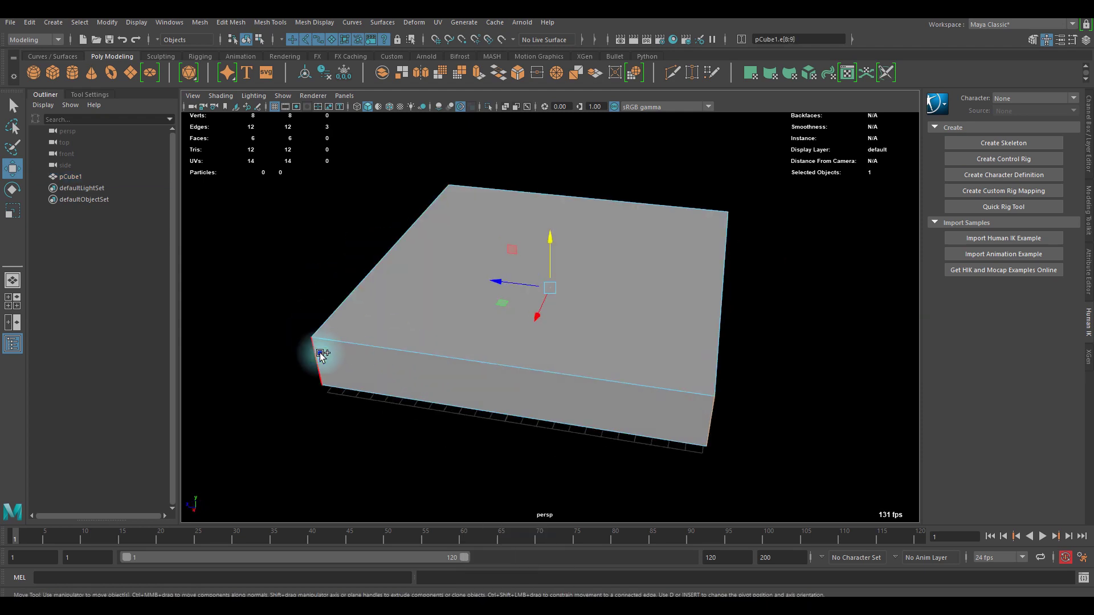
{"action": "left_click_drag", "start_coordinate": [319, 353], "coordinate": [405, 345], "text": "shift"}
{"action": "key", "text": "ctrl+b"}
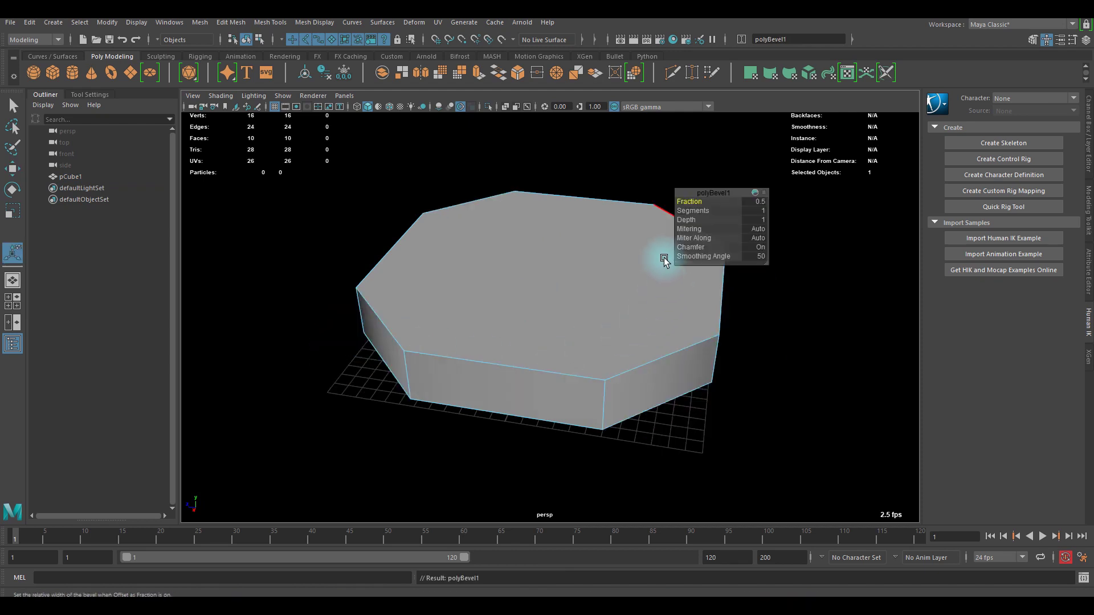
Set the corner bevel to a fraction of 0.93, 11 segments and a depth of -1 for inward-curving sides
{"action": "left_click_drag", "start_coordinate": [689, 203], "coordinate": [758, 214]}
{"action": "left_click_drag", "start_coordinate": [691, 201], "coordinate": [512, 234]}
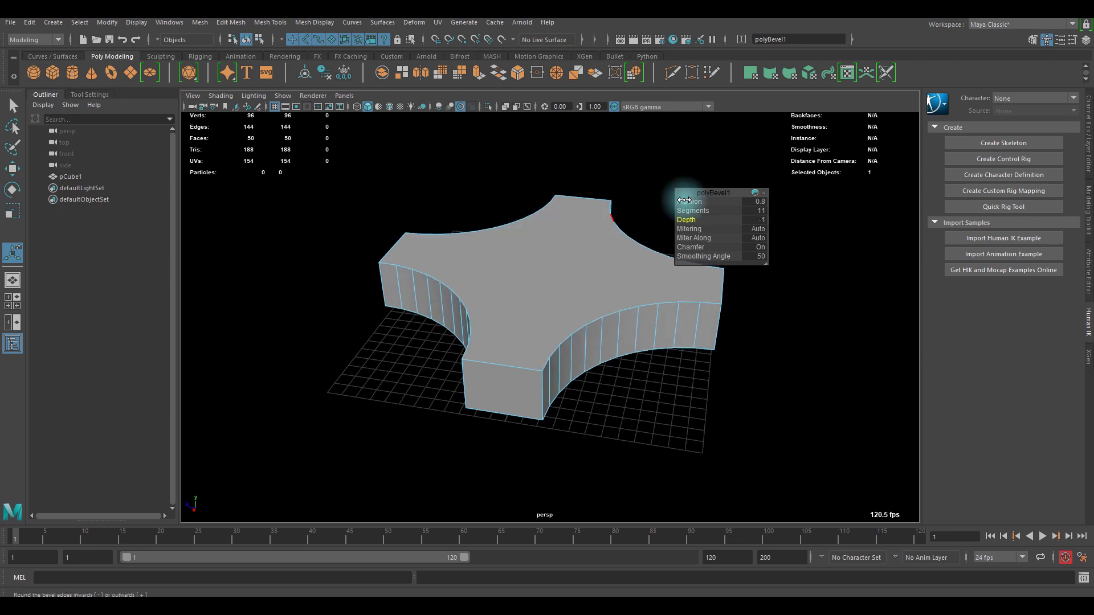
{"action": "mouse_move", "coordinate": [691, 204]}
{"action": "left_mouse_down"}
{"action": "mouse_move", "coordinate": [677, 200]}
{"action": "mouse_move", "coordinate": [700, 200]}
{"action": "left_mouse_up"}
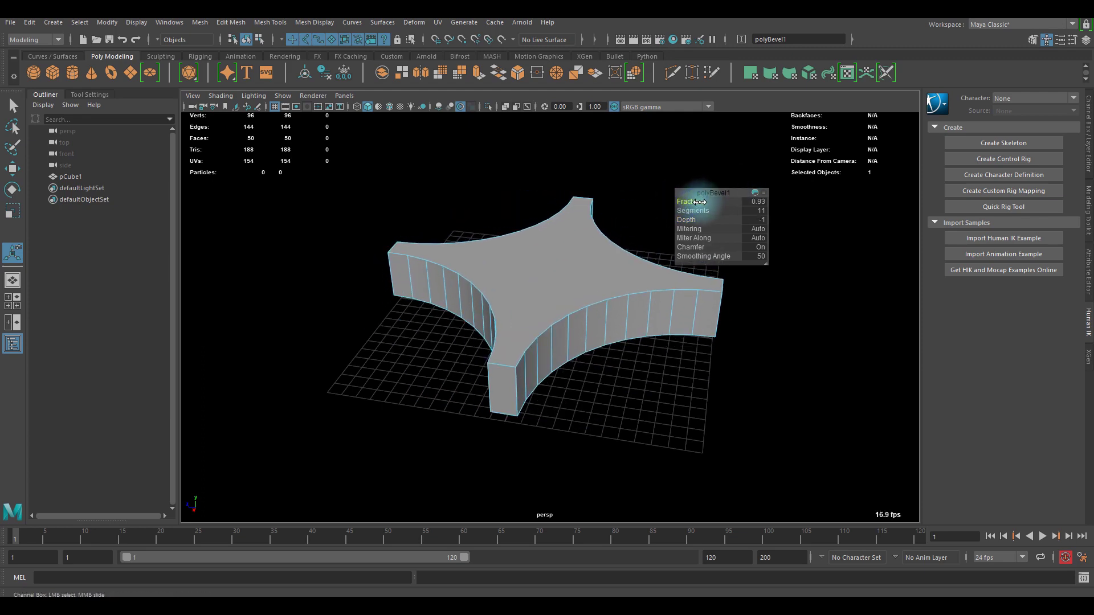
{"action": "left_click_drag", "start_coordinate": [554, 316], "coordinate": [562, 340], "text": "alt"}
{"action": "scroll", "coordinate": [574, 319], "scroll_direction": "up", "scroll_amount": 4}
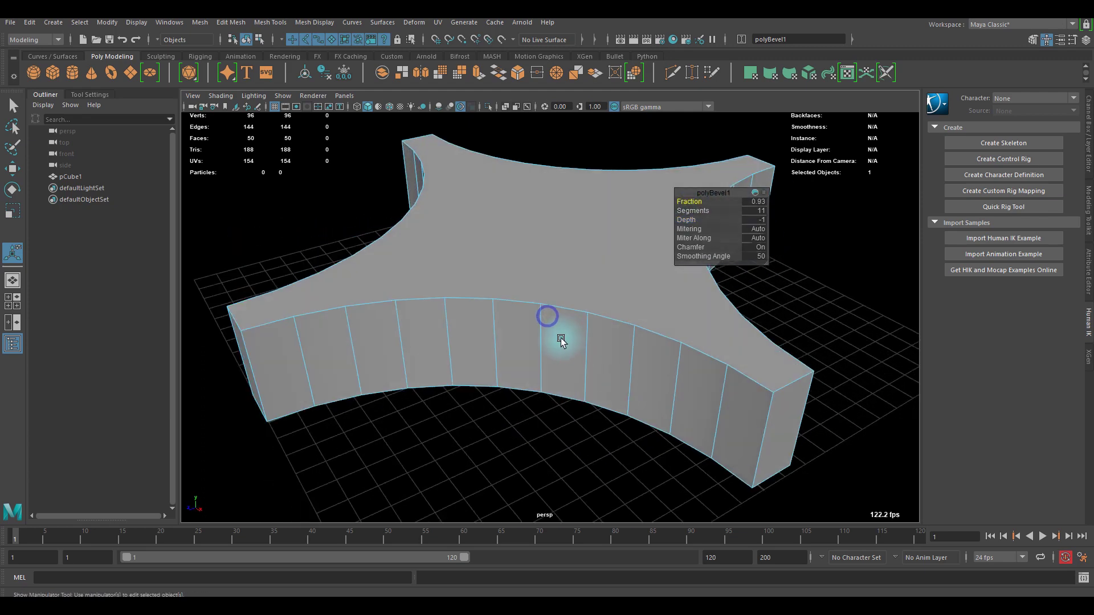
Scale the slab's side faces down vertically to thin the slab, and return to object selection
{"action": "left_click_drag", "start_coordinate": [553, 291], "coordinate": [481, 288], "text": "alt"}
{"action": "right_click_drag", "start_coordinate": [525, 264], "coordinate": [599, 234]}
{"action": "scroll", "coordinate": [547, 256], "scroll_direction": "up", "scroll_amount": 2}
{"action": "right_click_drag", "start_coordinate": [528, 241], "coordinate": [529, 265]}
{"action": "double_click", "coordinate": [543, 249]}
{"action": "key", "text": "r"}
{"action": "left_click_drag", "start_coordinate": [550, 207], "coordinate": [556, 244]}
{"action": "key", "text": "w"}
{"action": "left_click_drag", "start_coordinate": [514, 285], "coordinate": [545, 288], "text": "alt"}
{"action": "right_click_drag", "start_coordinate": [550, 263], "coordinate": [605, 226]}
{"action": "scroll", "coordinate": [613, 224], "scroll_direction": "up", "scroll_amount": 2}
{"action": "left_click_drag", "start_coordinate": [613, 226], "coordinate": [574, 274], "text": "alt"}
Try 13 segments on the corner bevel and set the count back to 11
{"action": "left_click", "coordinate": [1088, 272]}
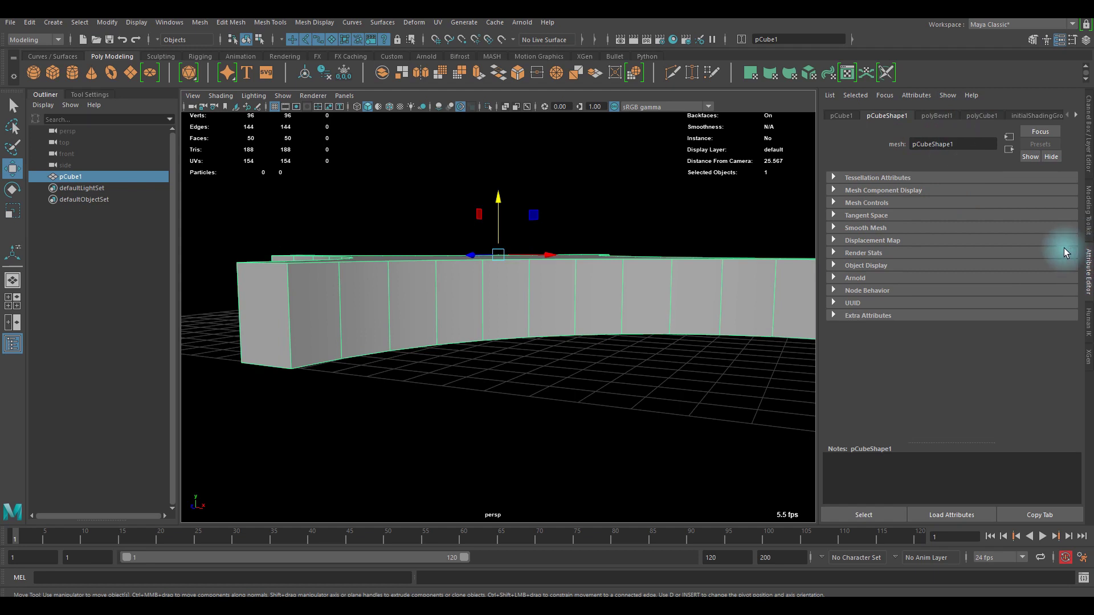
{"action": "left_click", "coordinate": [936, 115]}
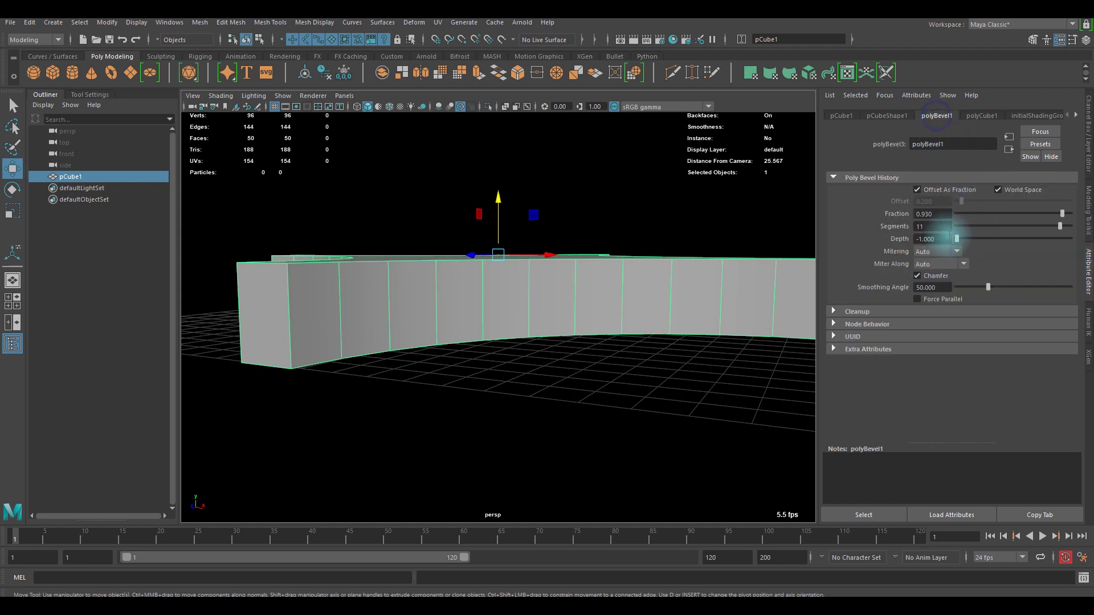
{"action": "left_click_drag", "start_coordinate": [939, 227], "coordinate": [833, 218]}
{"action": "type", "text": "13"}
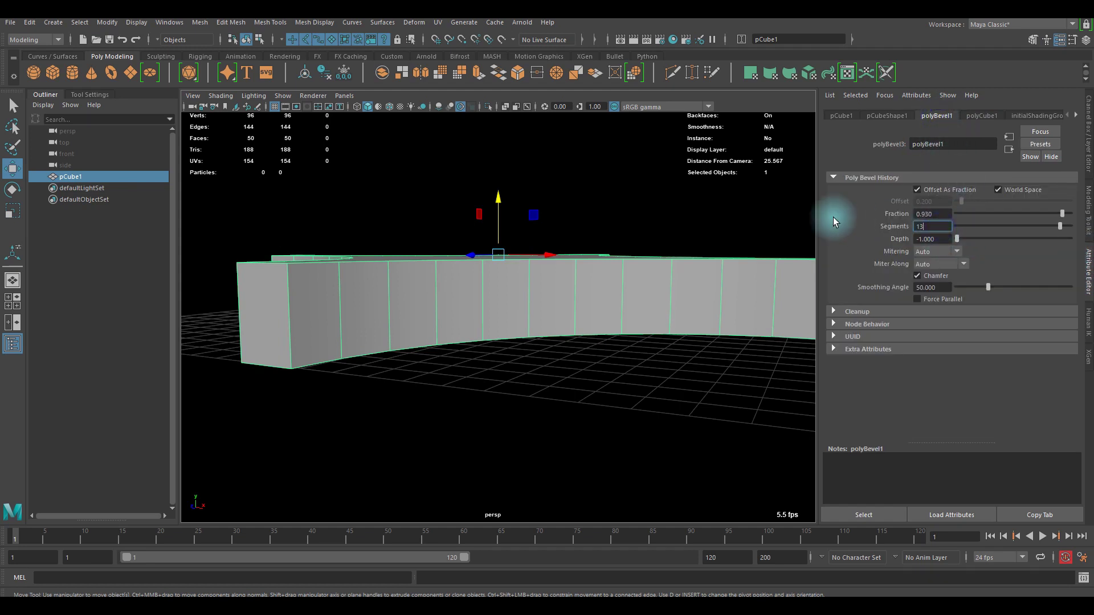
{"action": "key", "text": "Return"}
{"action": "double_click", "coordinate": [928, 226]}
{"action": "type", "text": "11"}
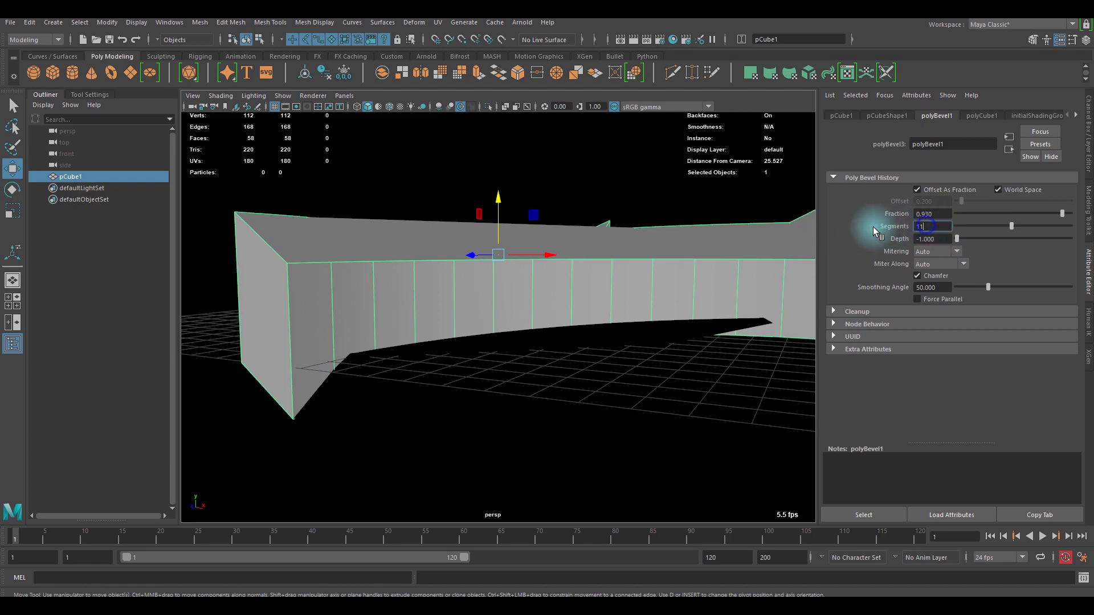
{"action": "key", "text": "Return"}
Delete the construction history of the beveled slab
{"action": "left_click_drag", "start_coordinate": [593, 394], "coordinate": [599, 399], "text": "alt"}
{"action": "scroll", "coordinate": [591, 391], "scroll_direction": "down", "scroll_amount": 5}
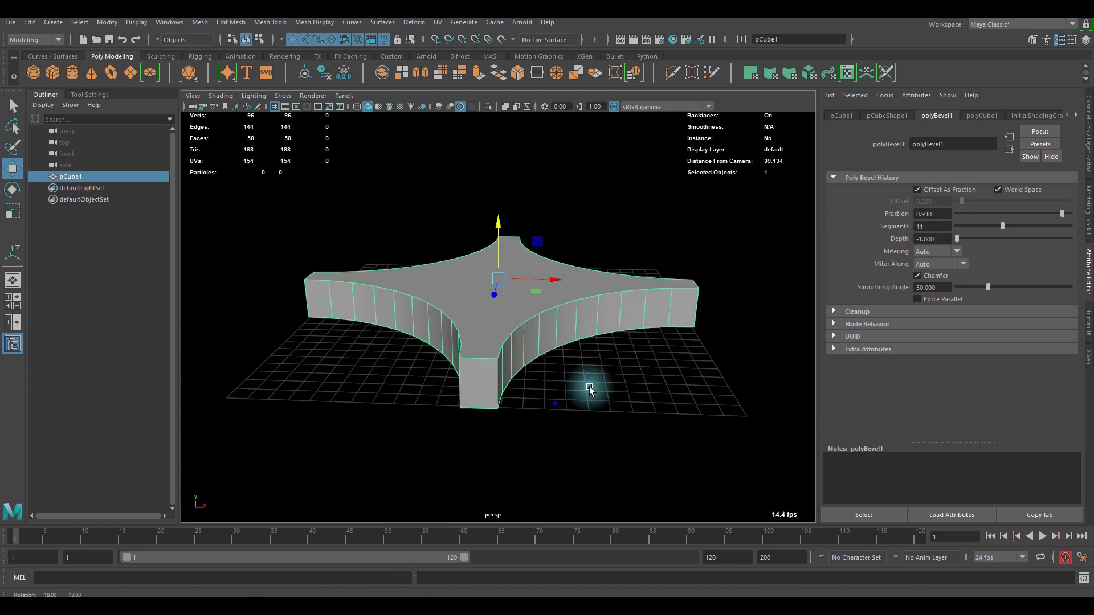
{"action": "left_click", "coordinate": [528, 416]}
{"action": "left_click_drag", "start_coordinate": [527, 416], "coordinate": [503, 361], "text": "alt"}
{"action": "left_click", "coordinate": [504, 361]}
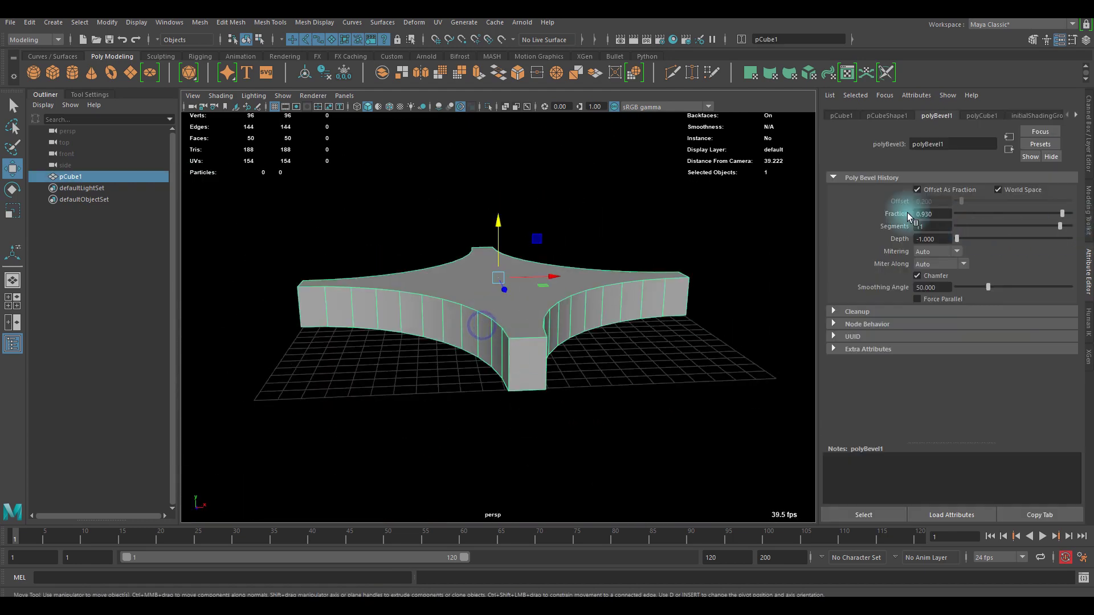
{"action": "left_click", "coordinate": [324, 79]}
{"action": "left_click_drag", "start_coordinate": [398, 259], "coordinate": [488, 305], "text": "alt"}
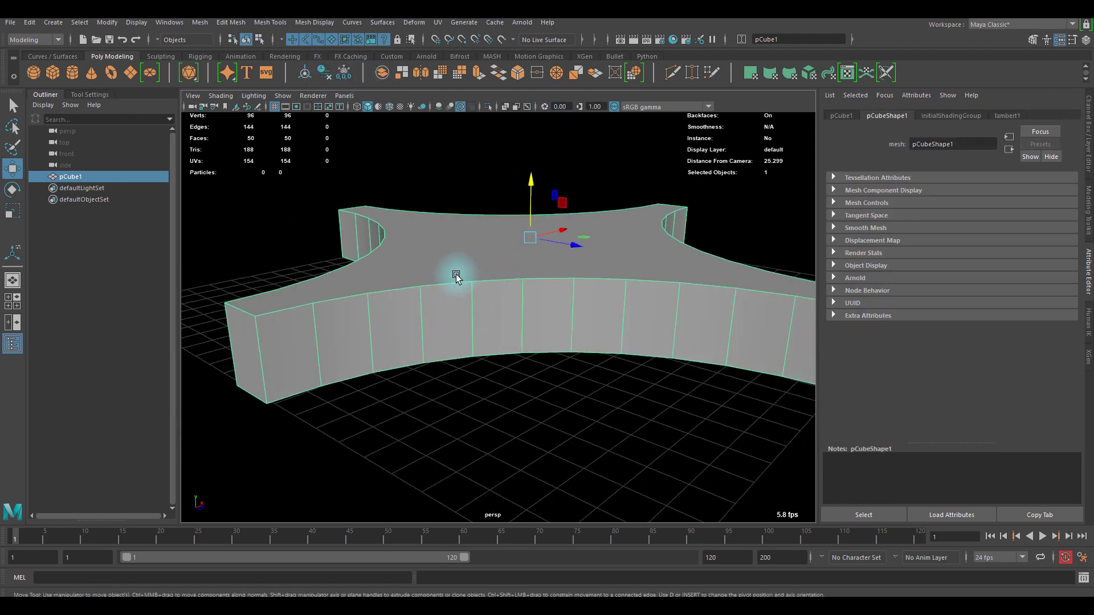
Extrude the complete loop of side faces and scale it down vertically, leaving narrow bands along the upper and lower rims
{"action": "left_click_drag", "start_coordinate": [479, 233], "coordinate": [391, 259], "text": "alt"}
{"action": "right_click_drag", "start_coordinate": [420, 257], "coordinate": [434, 295]}
{"action": "scroll", "coordinate": [483, 300], "scroll_direction": "down", "scroll_amount": 3}
{"action": "left_click_drag", "start_coordinate": [434, 293], "coordinate": [535, 311], "text": "alt"}
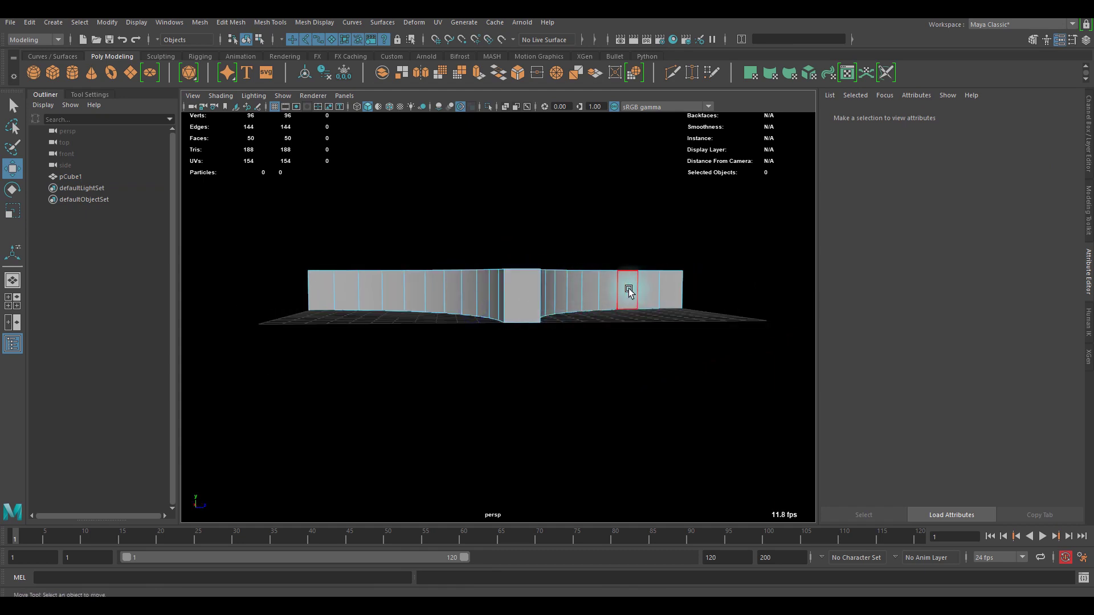
{"action": "double_click", "coordinate": [663, 288]}
{"action": "left_click_drag", "start_coordinate": [647, 288], "coordinate": [577, 344], "text": "alt"}
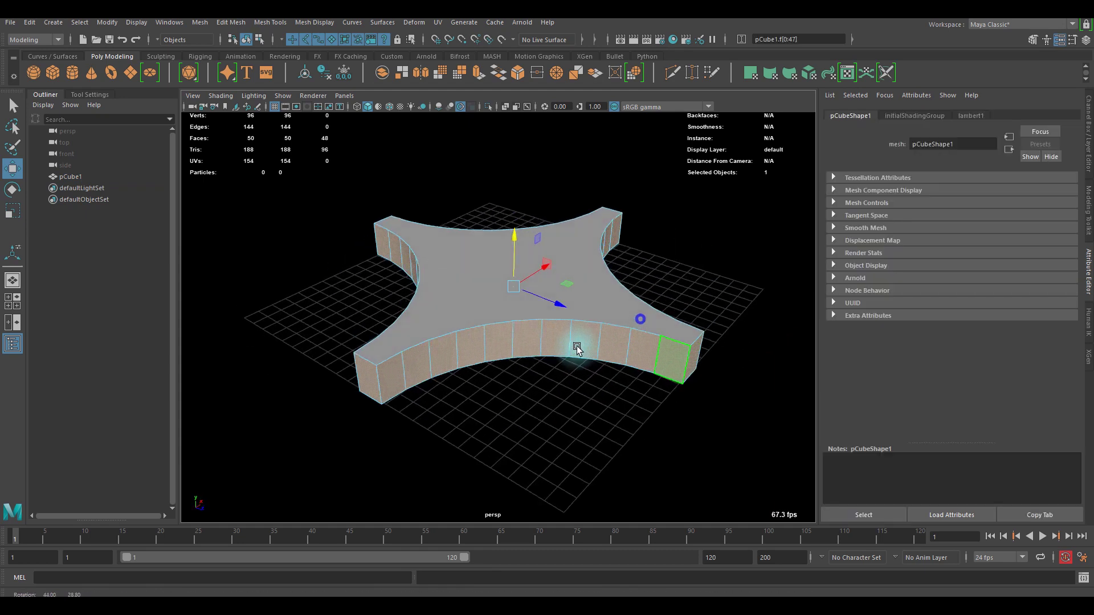
{"action": "scroll", "coordinate": [456, 344], "scroll_direction": "up", "scroll_amount": 5}
{"action": "left_click_drag", "start_coordinate": [456, 344], "coordinate": [557, 286], "text": "alt"}
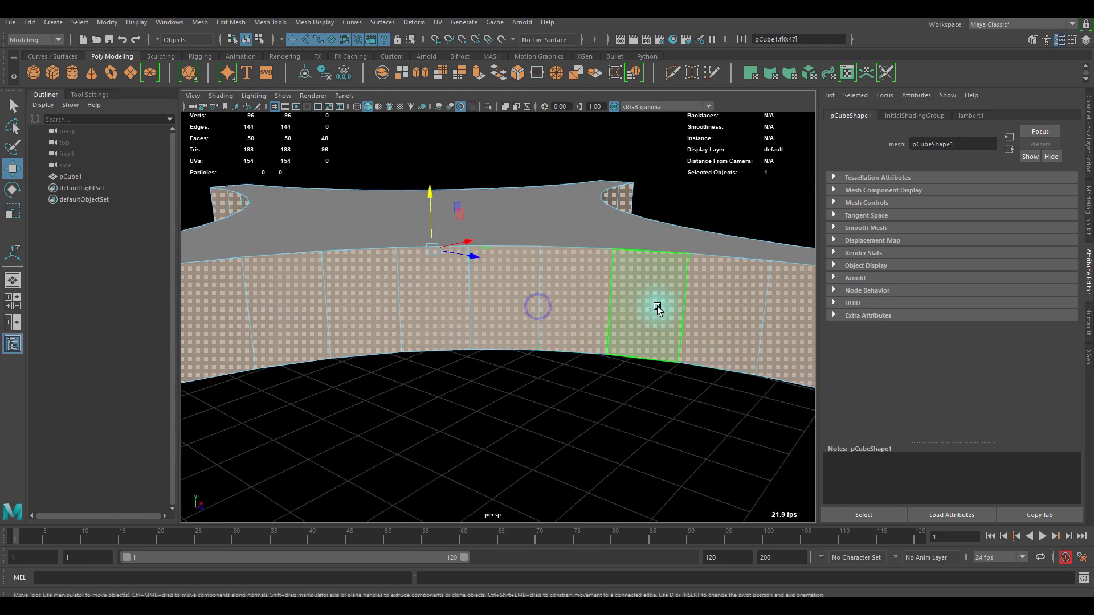
{"action": "left_click_drag", "start_coordinate": [655, 307], "coordinate": [512, 276], "text": "alt"}
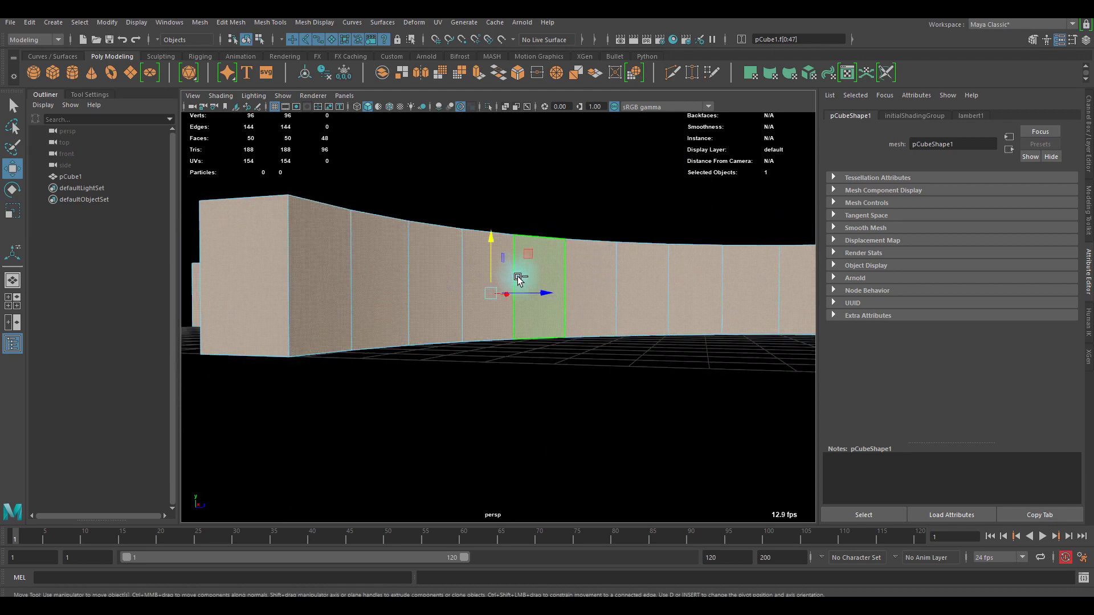
{"action": "key", "text": "ctrl+e"}
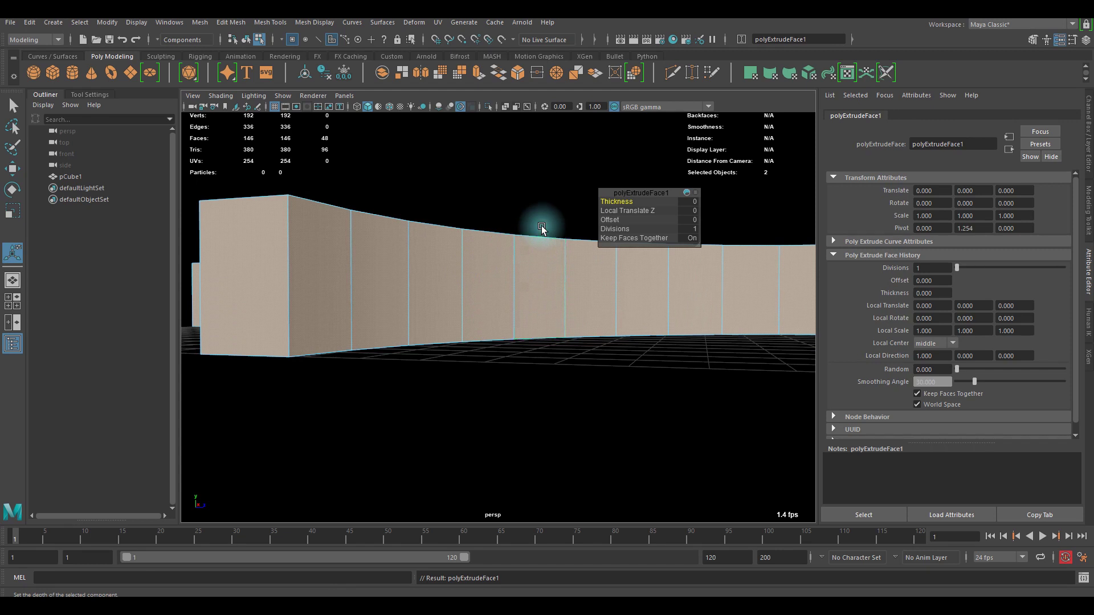
{"action": "key", "text": "w"}
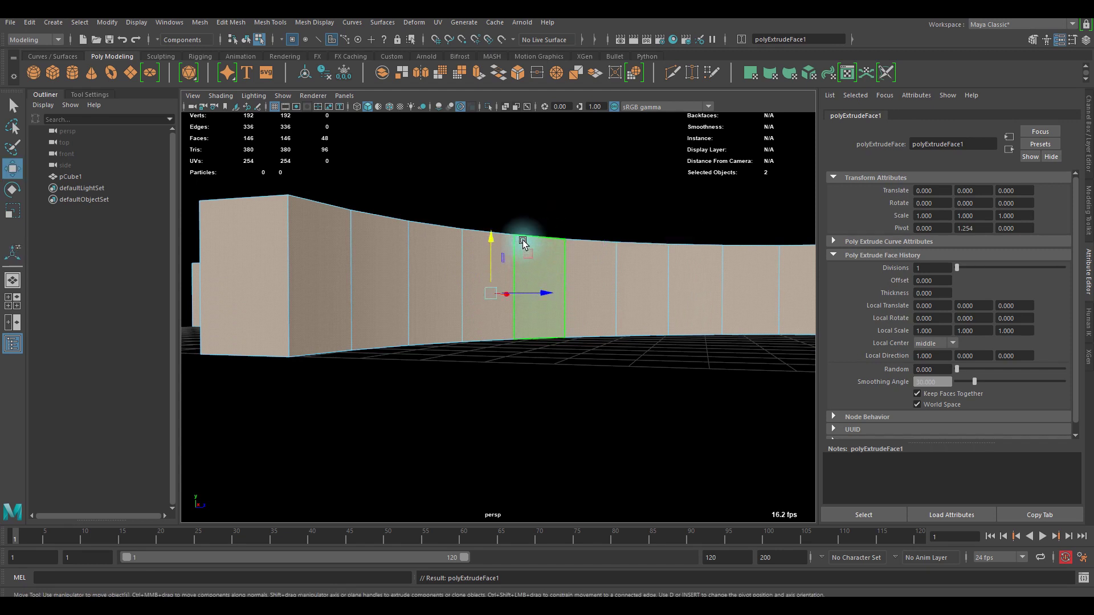
{"action": "key", "text": "r"}
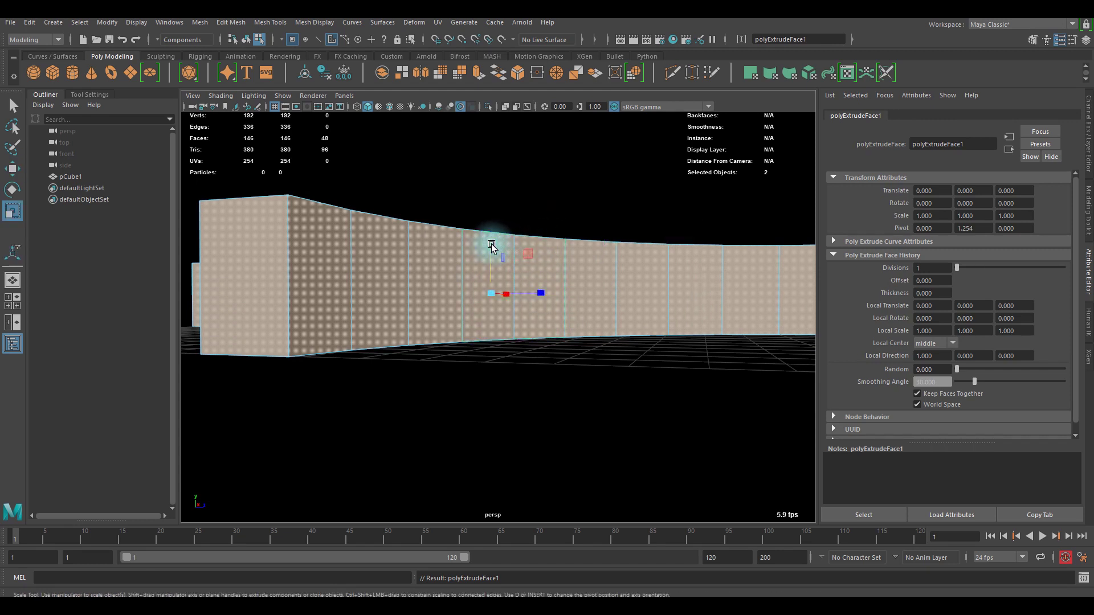
{"action": "mouse_move", "coordinate": [490, 242]}
{"action": "left_mouse_down"}
{"action": "mouse_move", "coordinate": [502, 261]}
{"action": "mouse_move", "coordinate": [489, 240]}
{"action": "left_mouse_up"}
{"action": "mouse_move", "coordinate": [444, 280]}
{"action": "left_mouse_down", "text": "alt"}
{"action": "mouse_move", "coordinate": [464, 281]}
{"action": "mouse_move", "coordinate": [447, 280]}
{"action": "left_mouse_up", "text": "alt"}
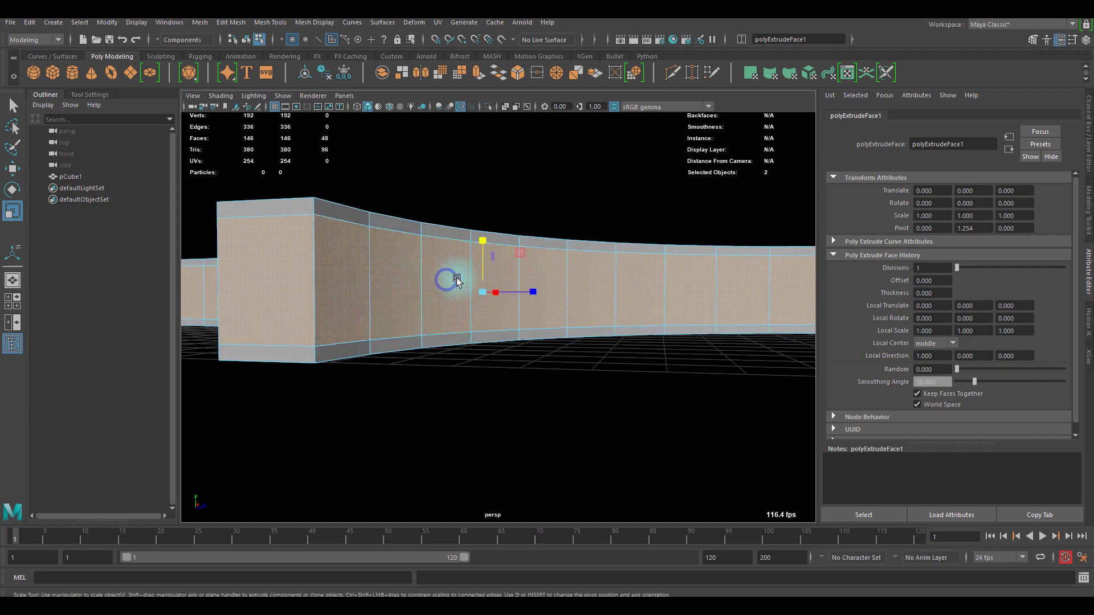
{"action": "middle_click_drag", "start_coordinate": [456, 278], "coordinate": [488, 263], "text": "alt"}
{"action": "left_click_drag", "start_coordinate": [503, 235], "coordinate": [504, 232]}
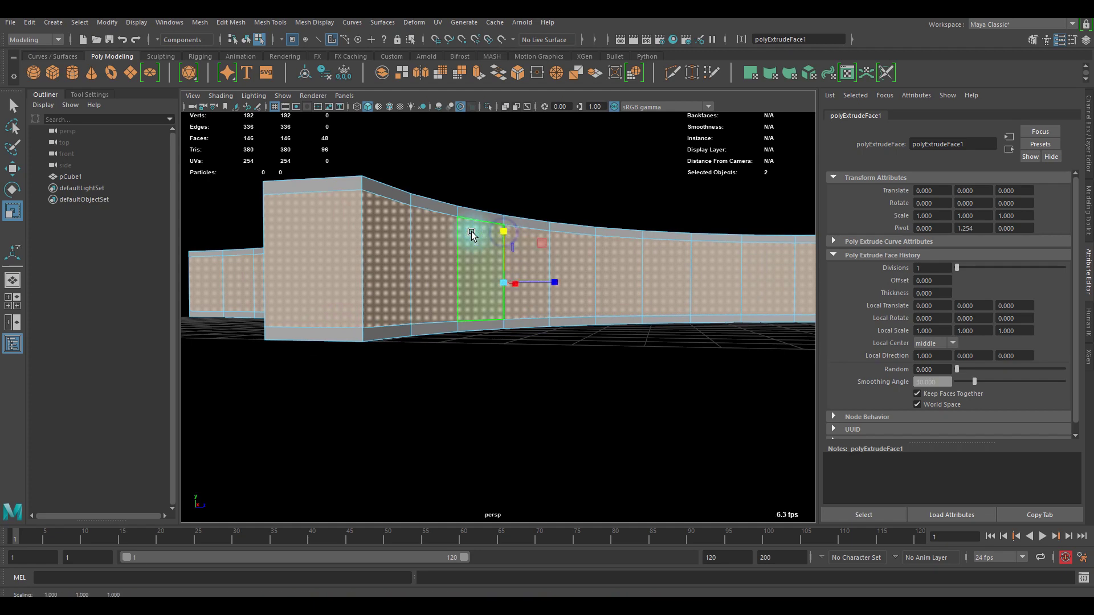
Extrude the side faces again as separate panels with Keep Faces Together off and an offset of 0.06
{"action": "left_click_drag", "start_coordinate": [422, 252], "coordinate": [530, 264], "text": "alt"}
{"action": "middle_click_drag", "start_coordinate": [530, 263], "coordinate": [464, 266], "text": "alt"}
{"action": "right_click_drag", "start_coordinate": [464, 266], "coordinate": [490, 260], "text": "alt"}
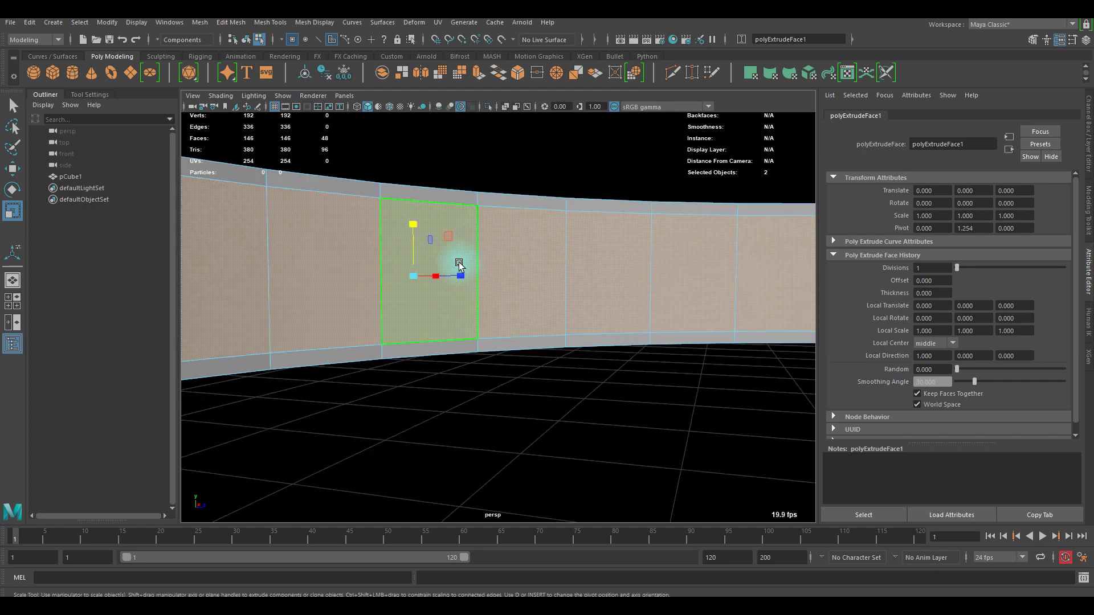
{"action": "left_click_drag", "start_coordinate": [460, 265], "coordinate": [520, 273], "text": "alt"}
{"action": "key", "text": "ctrl+e"}
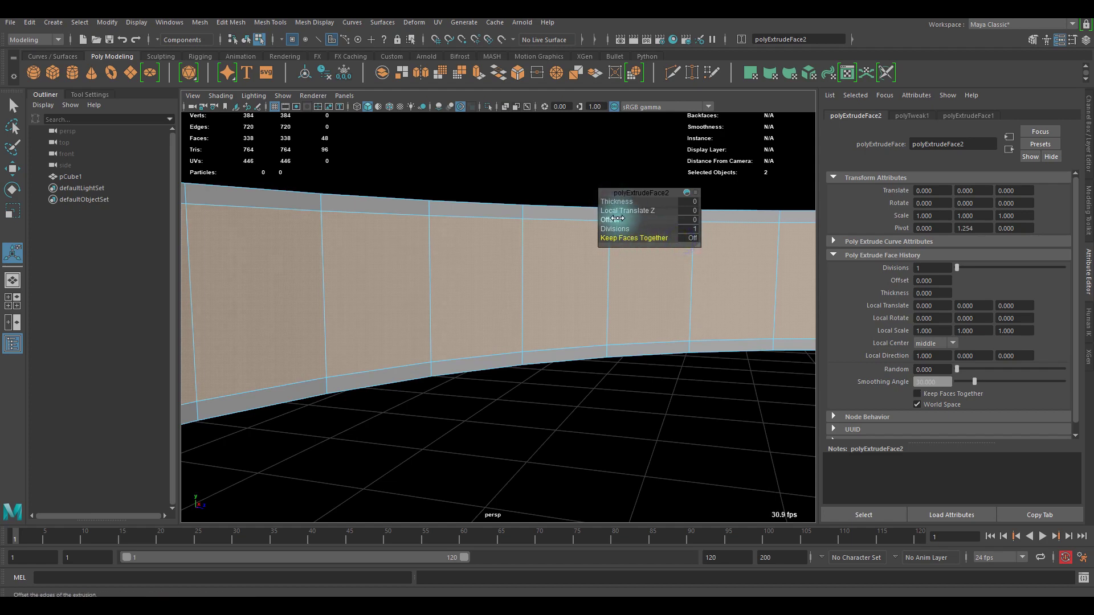
{"action": "mouse_move", "coordinate": [604, 220]}
{"action": "left_mouse_down"}
{"action": "mouse_move", "coordinate": [617, 220]}
{"action": "mouse_move", "coordinate": [607, 220]}
{"action": "left_mouse_up"}
{"action": "left_click_drag", "start_coordinate": [557, 284], "coordinate": [579, 286], "text": "alt"}
{"action": "scroll", "coordinate": [579, 284], "scroll_direction": "up", "scroll_amount": 3}
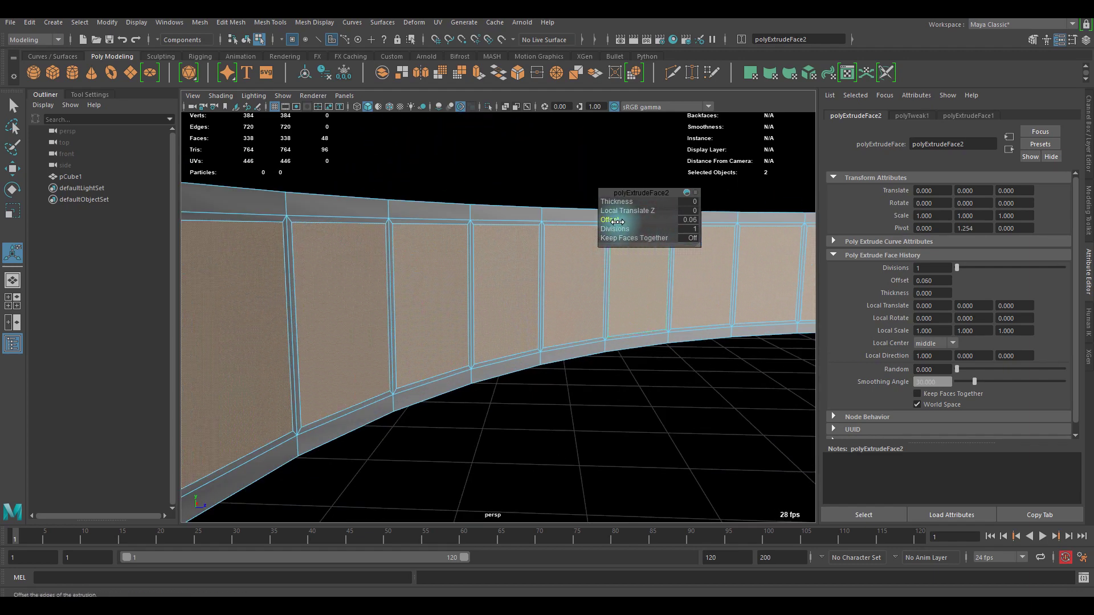
{"action": "left_click_drag", "start_coordinate": [502, 284], "coordinate": [473, 303], "text": "alt"}
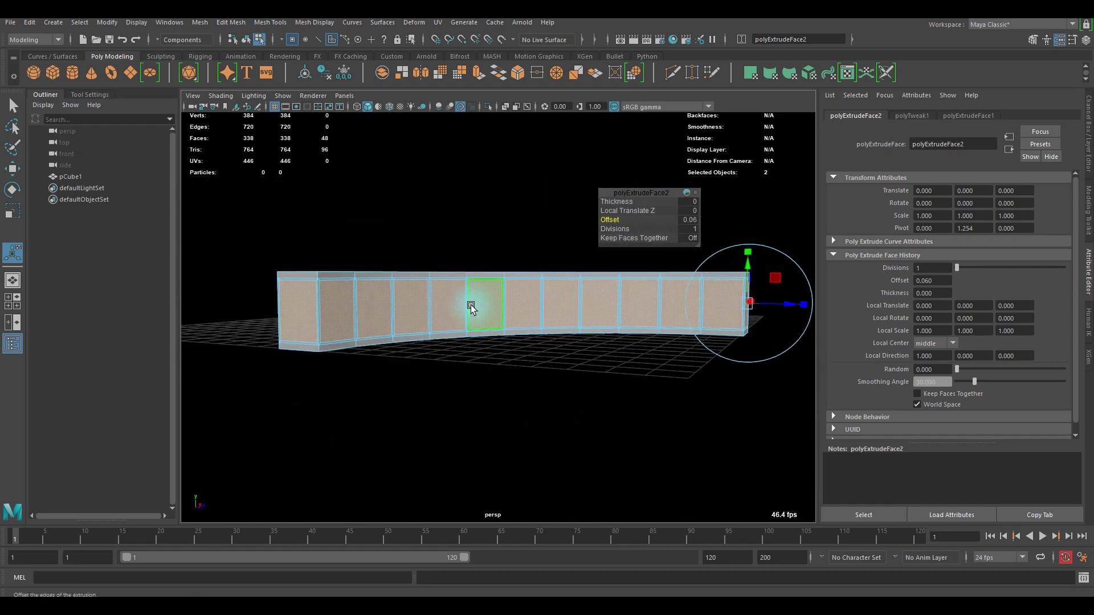
{"action": "scroll", "coordinate": [470, 307], "scroll_direction": "up", "scroll_amount": 5}
{"action": "scroll", "coordinate": [471, 308], "scroll_direction": "up", "scroll_amount": 3}
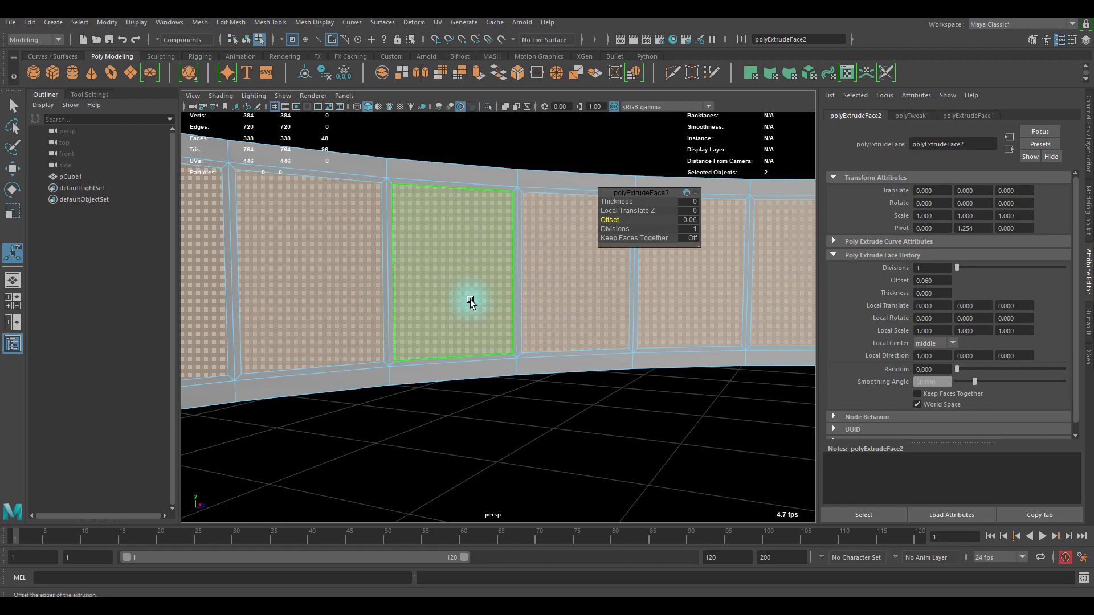
{"action": "key", "text": "q"}
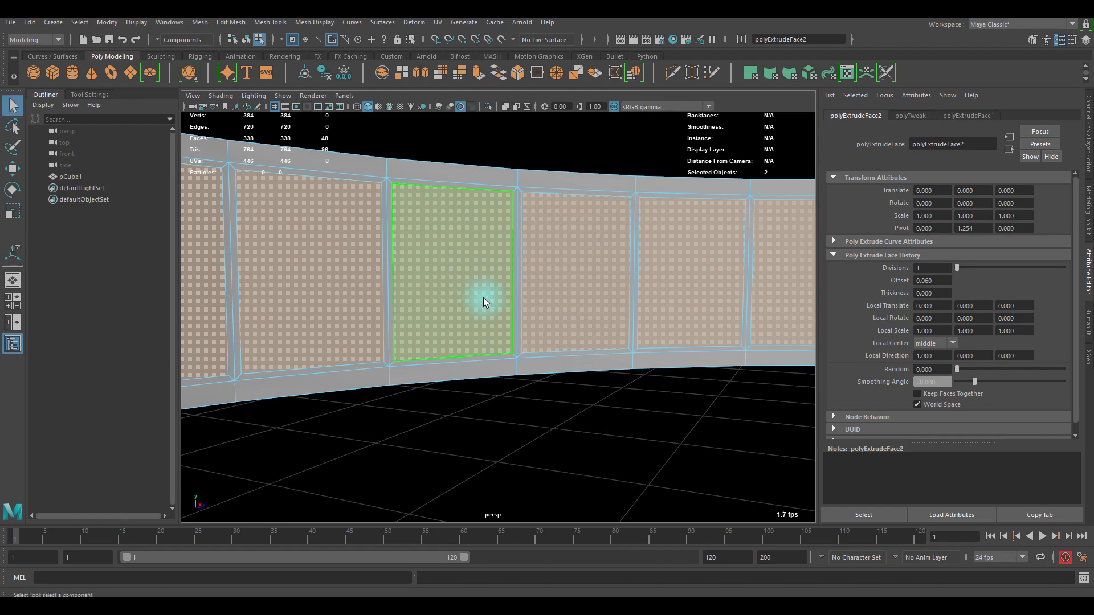
{"action": "left_click_drag", "start_coordinate": [483, 297], "coordinate": [529, 302], "text": "alt"}
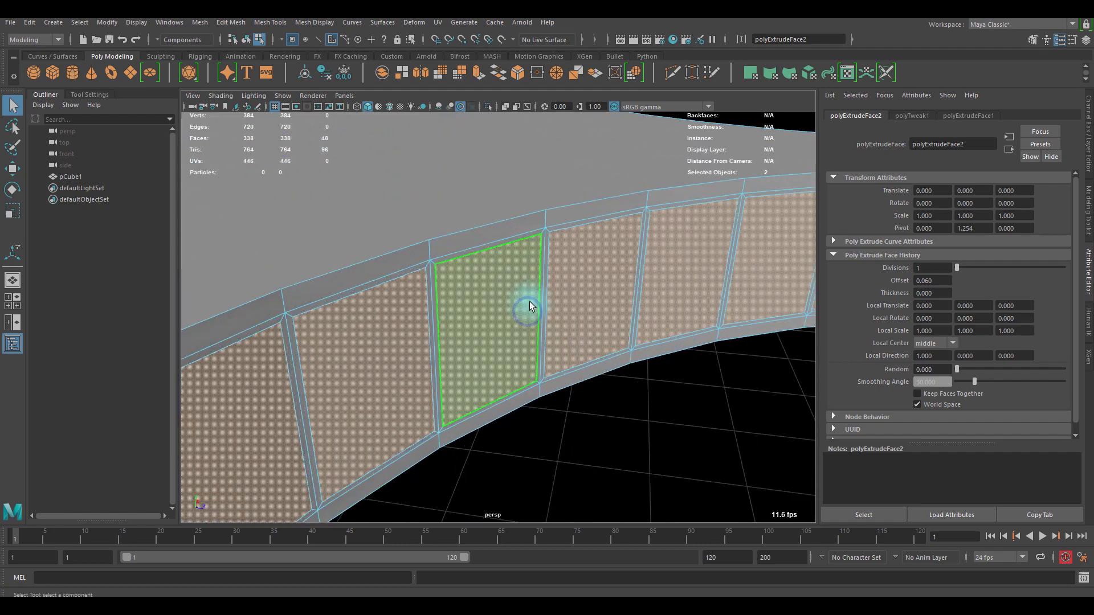
Extrude the side panel faces again with a thickness of -0.05 to recess them within their frames
{"action": "key", "text": "ctrl+e"}
{"action": "scroll", "coordinate": [532, 296], "scroll_direction": "up", "scroll_amount": 3}
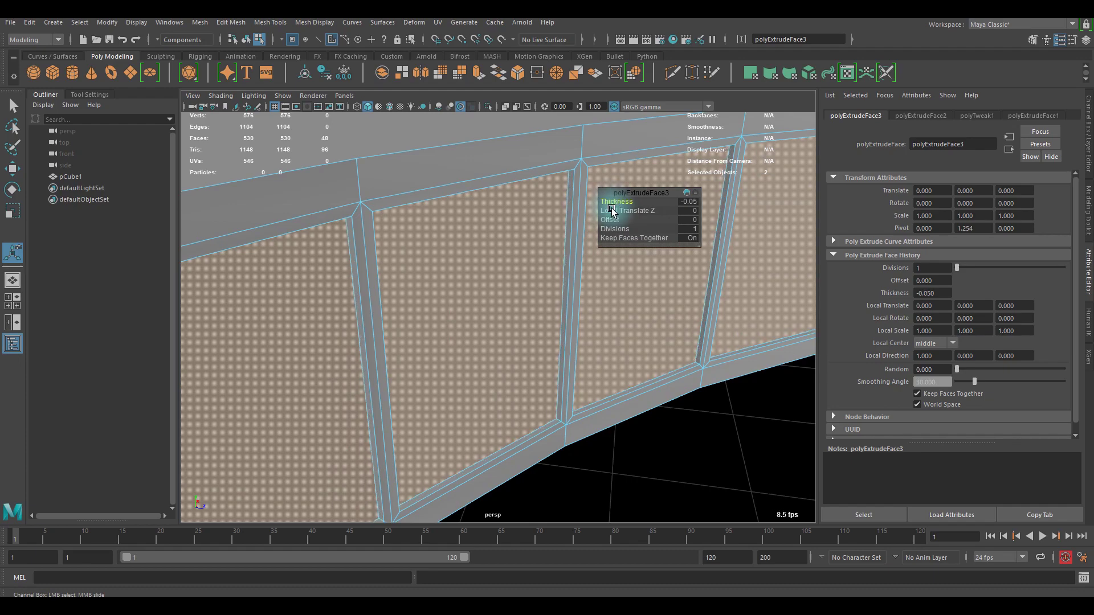
{"action": "left_click_drag", "start_coordinate": [612, 211], "coordinate": [548, 311], "text": "alt"}
{"action": "right_click_drag", "start_coordinate": [548, 311], "coordinate": [510, 315], "text": "alt"}
{"action": "left_click_drag", "start_coordinate": [511, 315], "coordinate": [549, 312], "text": "alt"}
{"action": "right_click_drag", "start_coordinate": [513, 314], "coordinate": [537, 315], "text": "alt"}
{"action": "left_click_drag", "start_coordinate": [538, 315], "coordinate": [570, 314], "text": "alt"}
{"action": "mouse_move", "coordinate": [523, 313]}
{"action": "right_mouse_down", "text": "alt"}
{"action": "mouse_move", "coordinate": [543, 305]}
{"action": "mouse_move", "coordinate": [515, 310]}
{"action": "right_mouse_up", "text": "alt"}
{"action": "left_click_drag", "start_coordinate": [528, 310], "coordinate": [489, 313], "text": "alt"}
{"action": "key", "text": "q"}
Assign a new aiStandardSurface material to the selected side panels and name it aiGlass
{"action": "scroll", "coordinate": [489, 308], "scroll_direction": "up", "scroll_amount": 7}
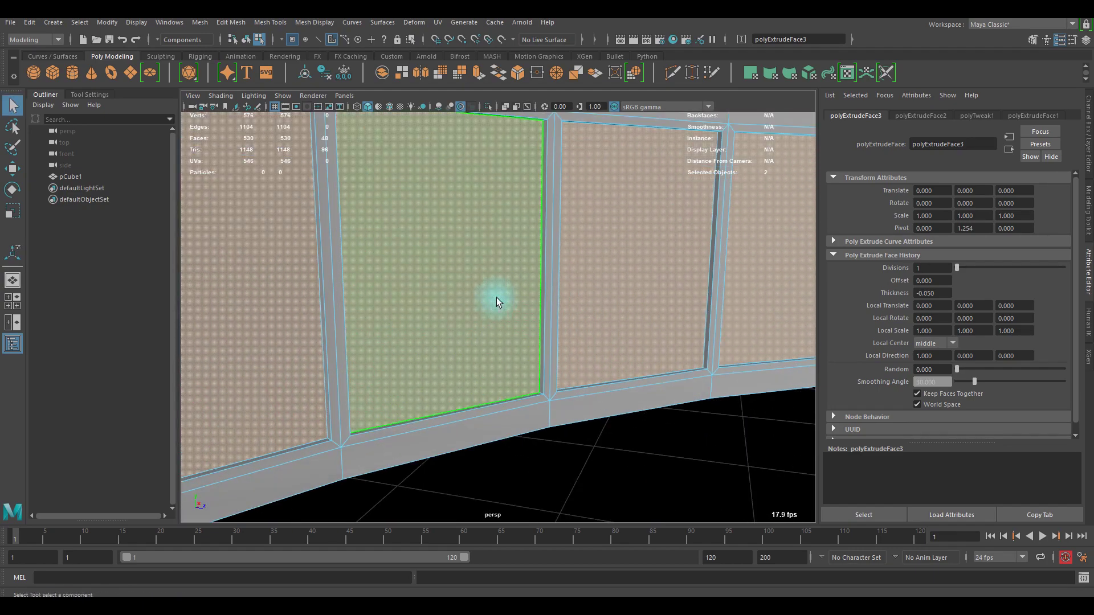
{"action": "scroll", "coordinate": [470, 326], "scroll_direction": "down", "scroll_amount": 6}
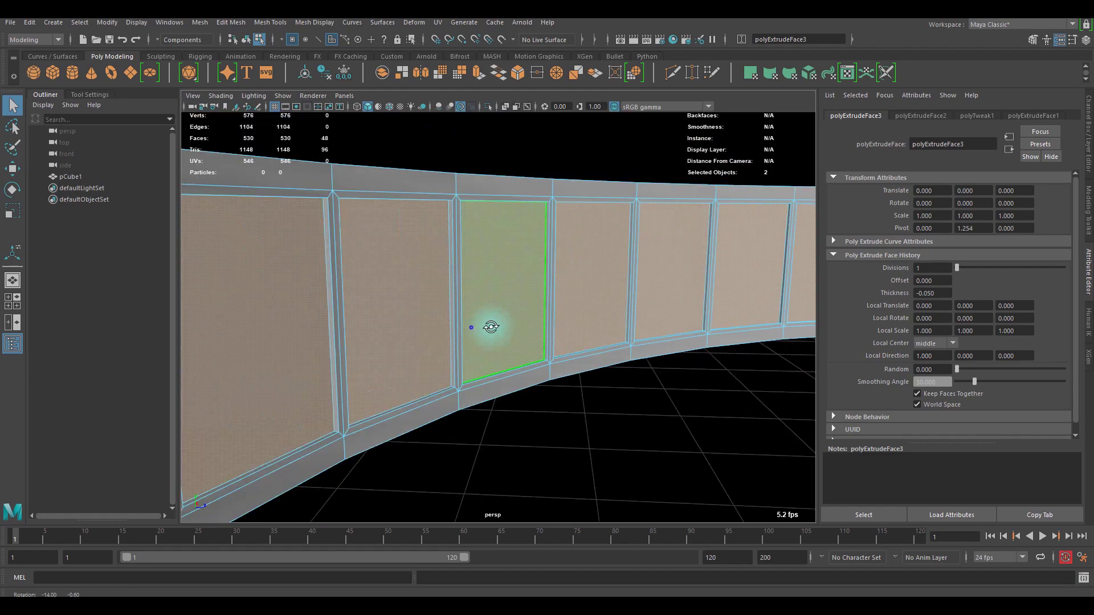
{"action": "left_click_drag", "start_coordinate": [479, 324], "coordinate": [526, 315], "text": "alt"}
{"action": "right_click_drag", "start_coordinate": [526, 315], "coordinate": [499, 316], "text": "alt"}
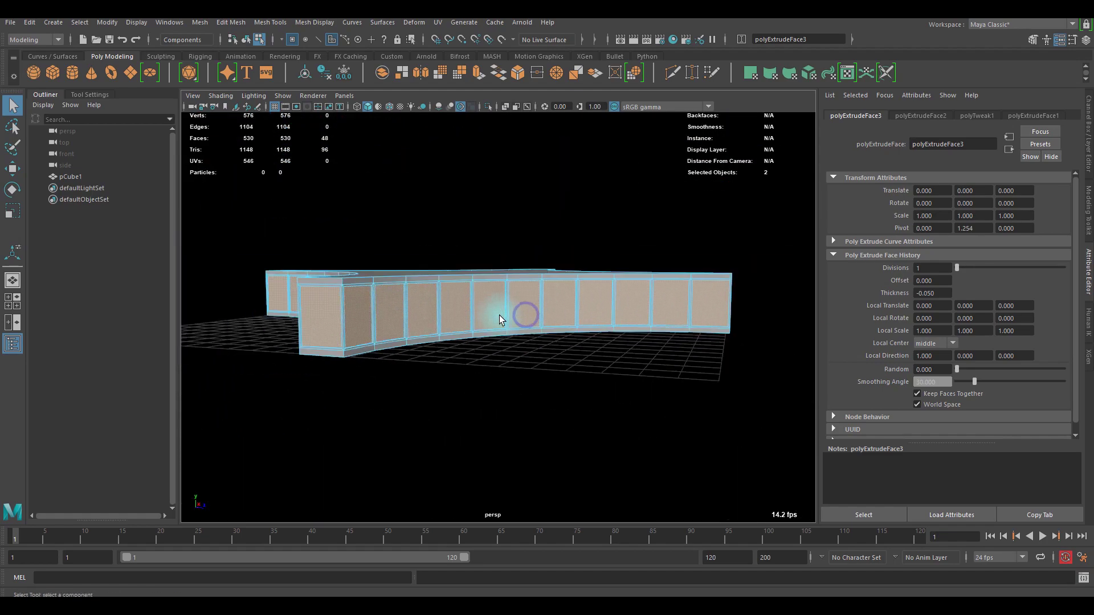
{"action": "left_click_drag", "start_coordinate": [499, 316], "coordinate": [476, 340], "text": "alt"}
{"action": "right_click_drag", "start_coordinate": [476, 339], "coordinate": [467, 317], "text": "alt"}
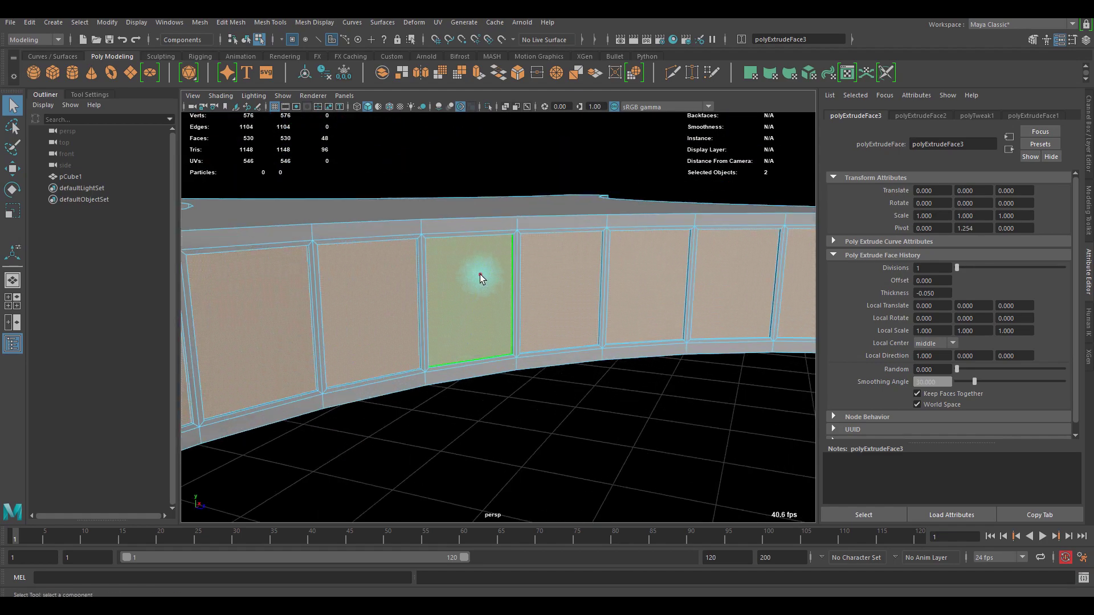
{"action": "right_click_drag", "start_coordinate": [480, 275], "coordinate": [480, 570]}
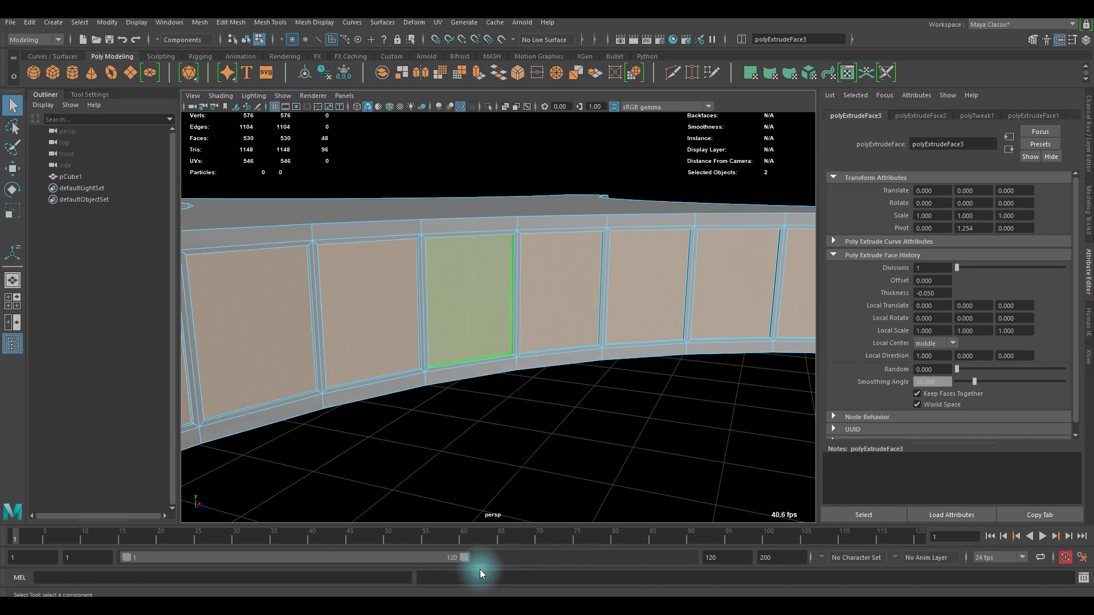
{"action": "left_click", "coordinate": [528, 174]}
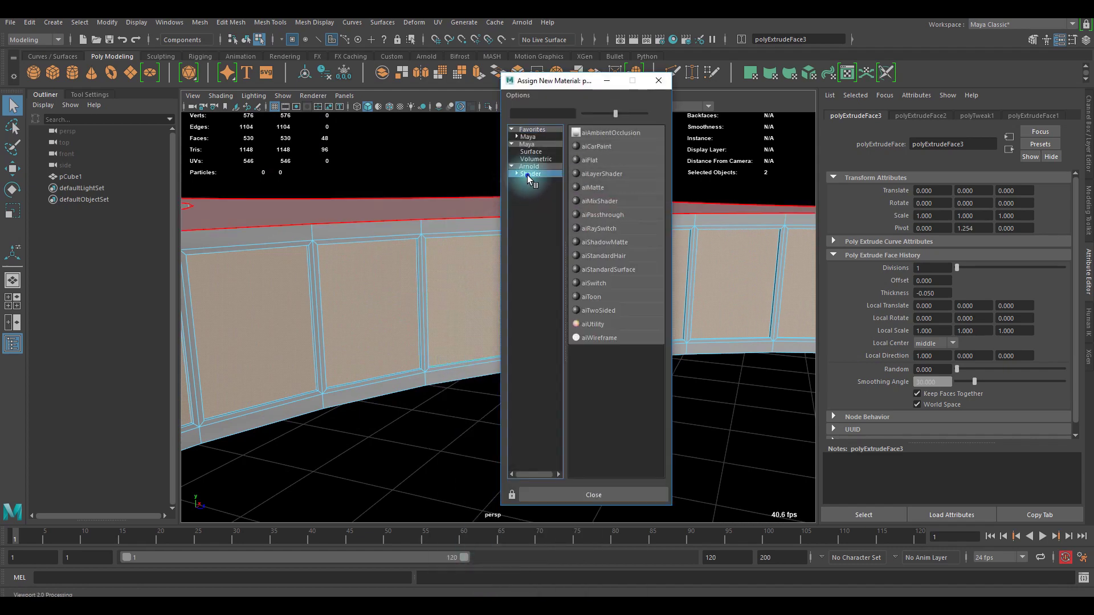
{"action": "left_click", "coordinate": [617, 268]}
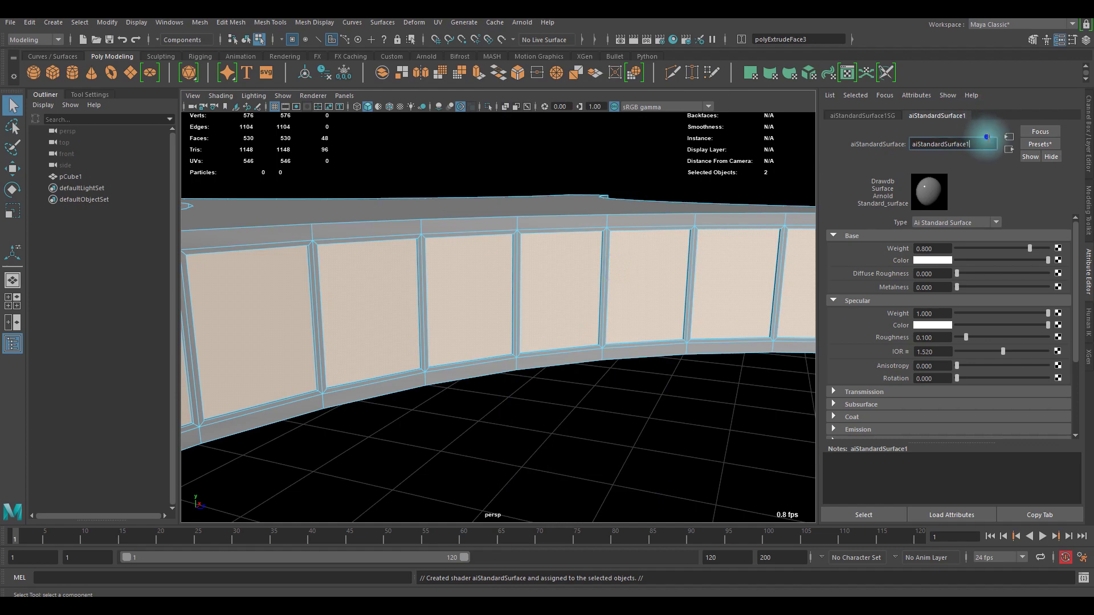
{"action": "double_click", "coordinate": [986, 137]}
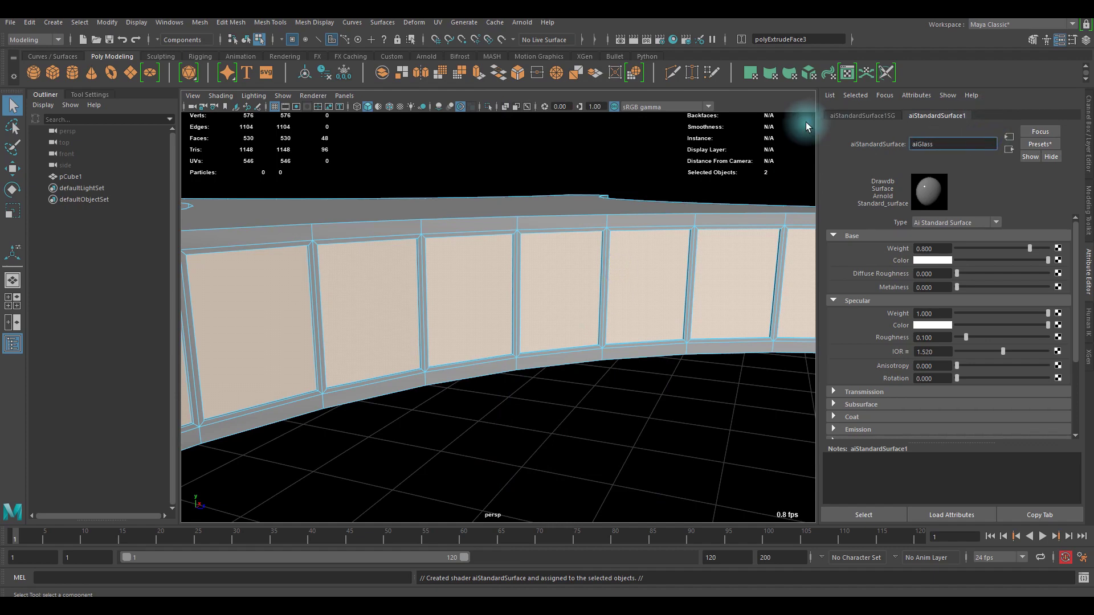
Invert the face selection and assign another new aiStandardSurface to the frames and slabs, then return to object mode
{"action": "scroll", "coordinate": [655, 252], "scroll_direction": "up", "scroll_amount": 5}
{"action": "right_click_drag", "start_coordinate": [645, 229], "coordinate": [652, 343]}
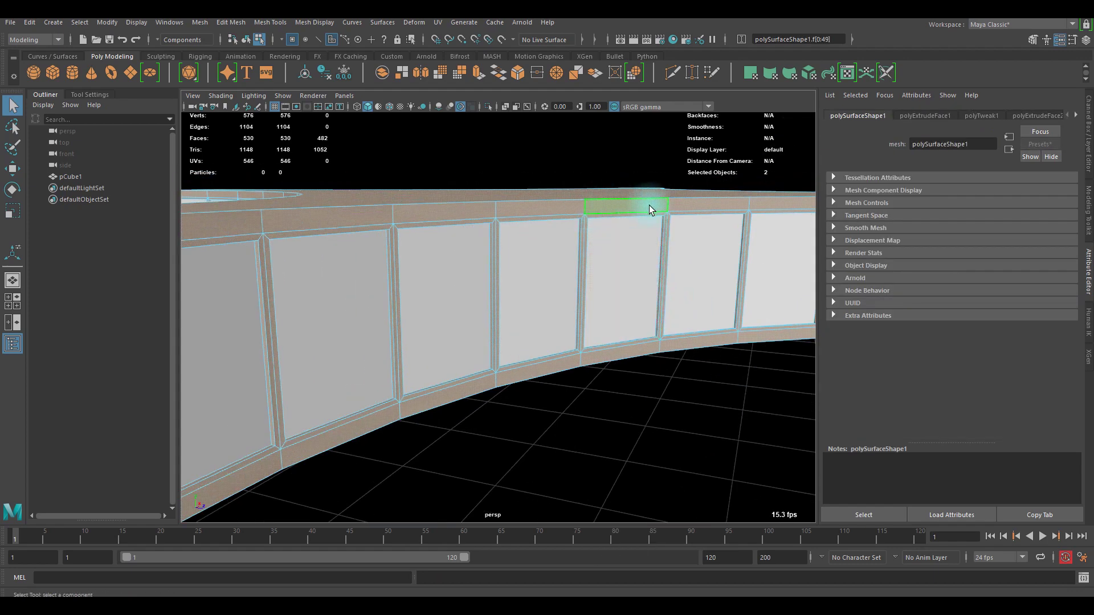
{"action": "right_click_drag", "start_coordinate": [649, 209], "coordinate": [647, 499]}
{"action": "left_click", "coordinate": [533, 175]}
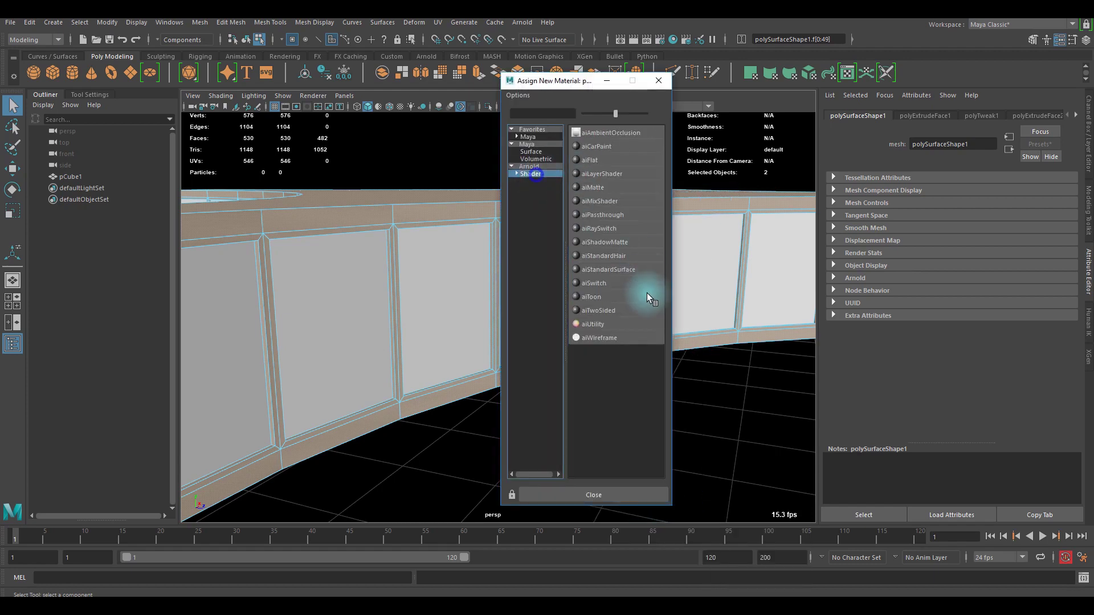
{"action": "left_click", "coordinate": [627, 269]}
{"action": "key", "text": "F8"}
{"action": "key", "text": "f"}
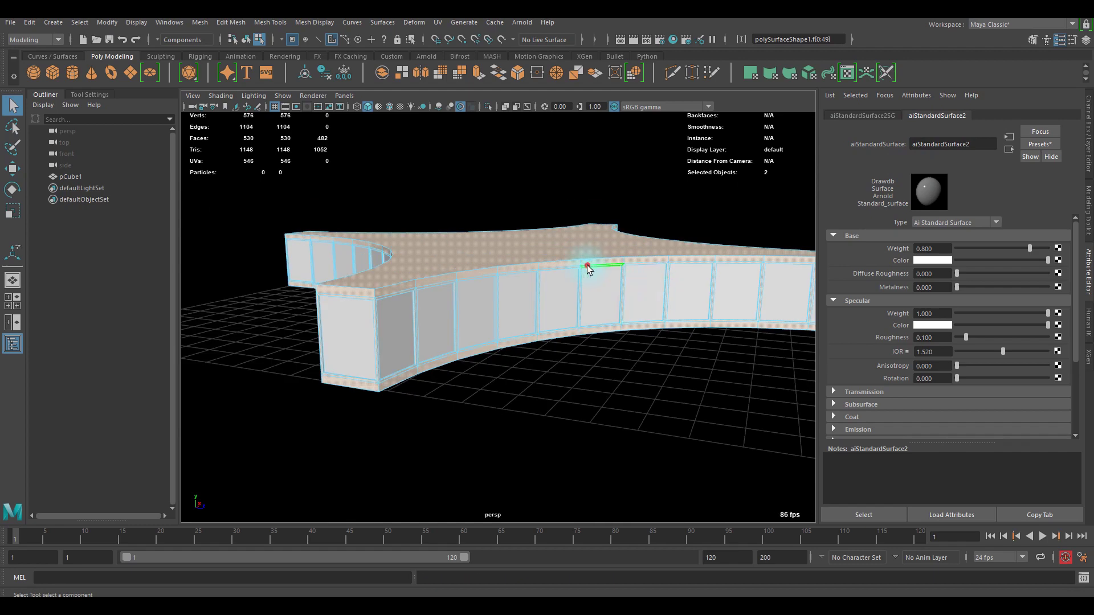
{"action": "left_click", "coordinate": [720, 174]}
{"action": "left_click_drag", "start_coordinate": [523, 335], "coordinate": [489, 336], "text": "alt"}
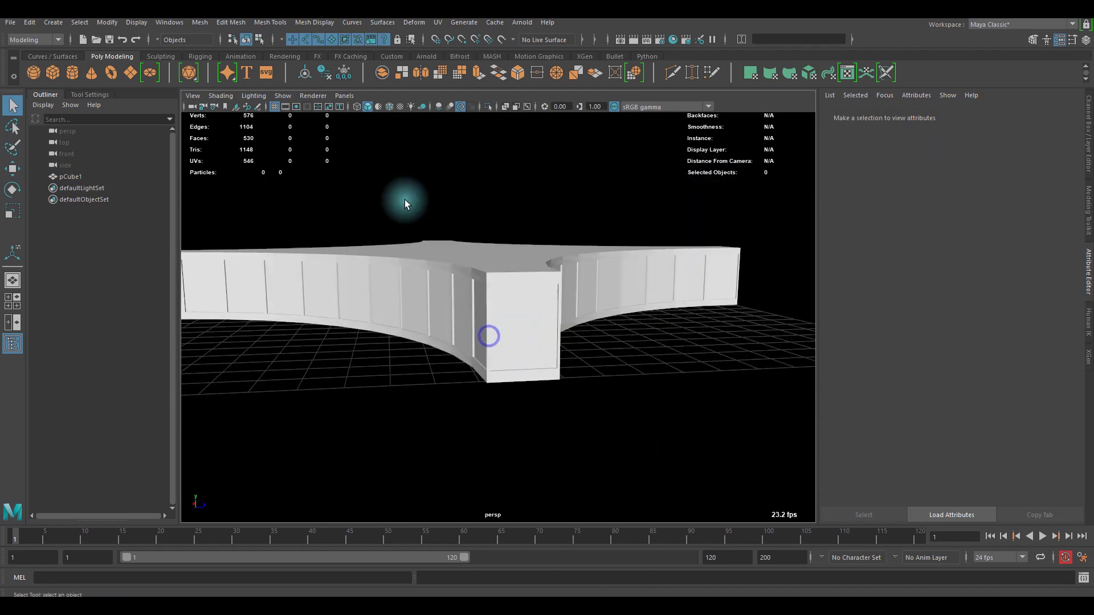
Replace the aiGlass material's settings with the Glass preset
{"action": "left_click", "coordinate": [386, 254]}
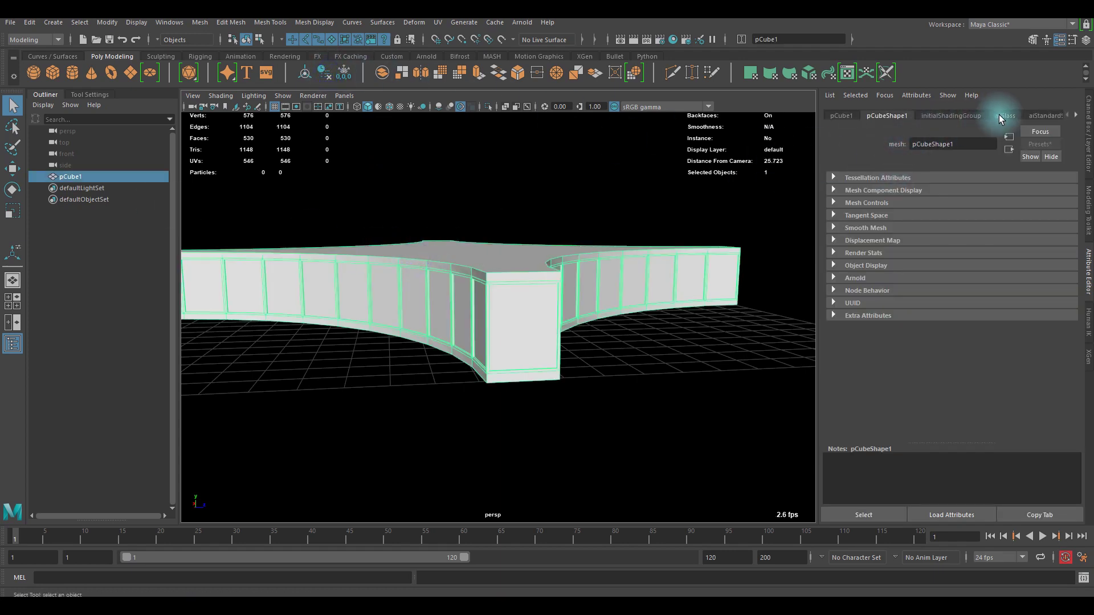
{"action": "left_click", "coordinate": [1001, 116]}
{"action": "left_click", "coordinate": [1015, 115]}
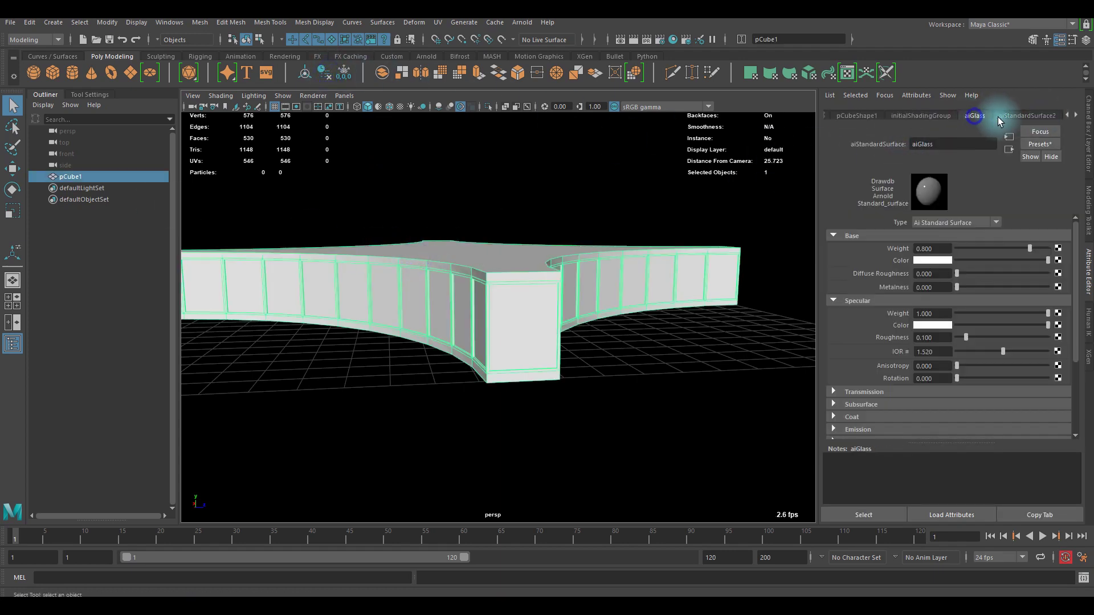
{"action": "scroll", "coordinate": [948, 313], "scroll_direction": "down", "scroll_amount": 3}
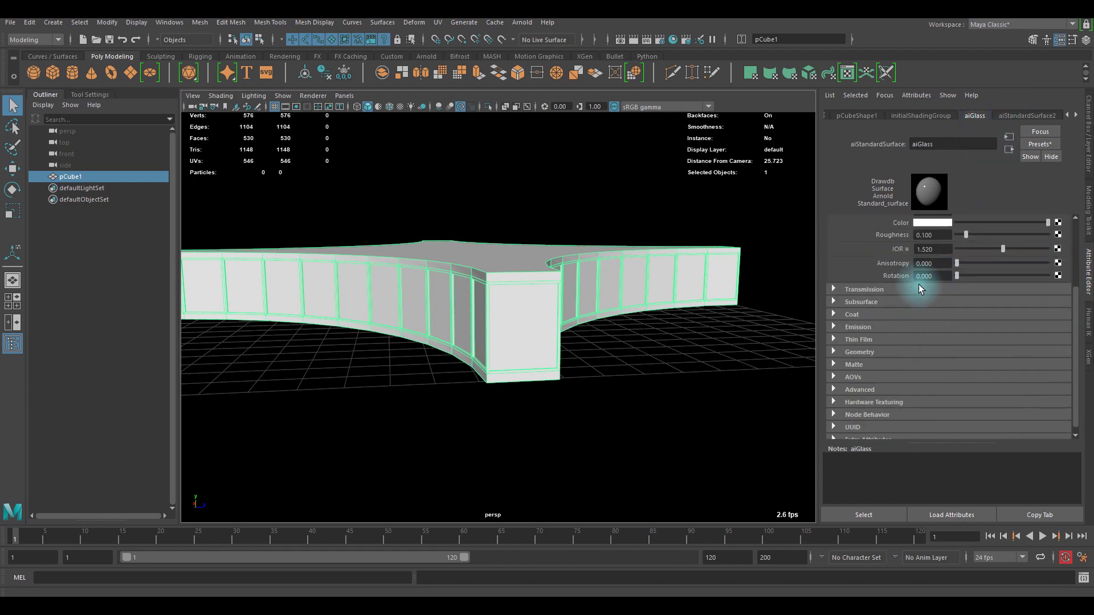
{"action": "scroll", "coordinate": [911, 283], "scroll_direction": "up", "scroll_amount": 3}
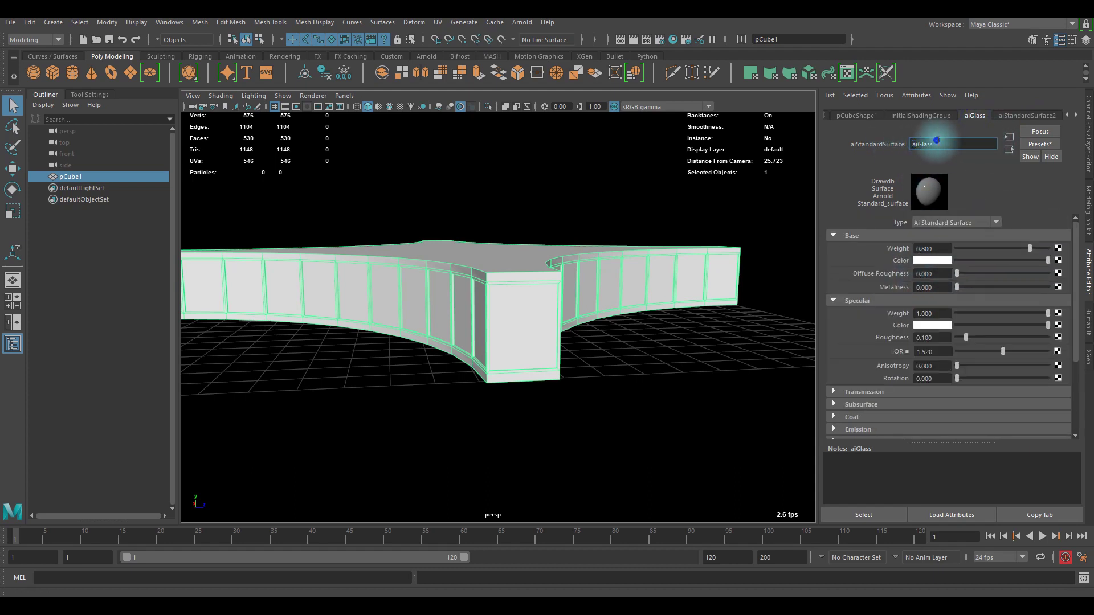
{"action": "left_click", "coordinate": [1050, 140]}
{"action": "mouse_move", "coordinate": [998, 253]}
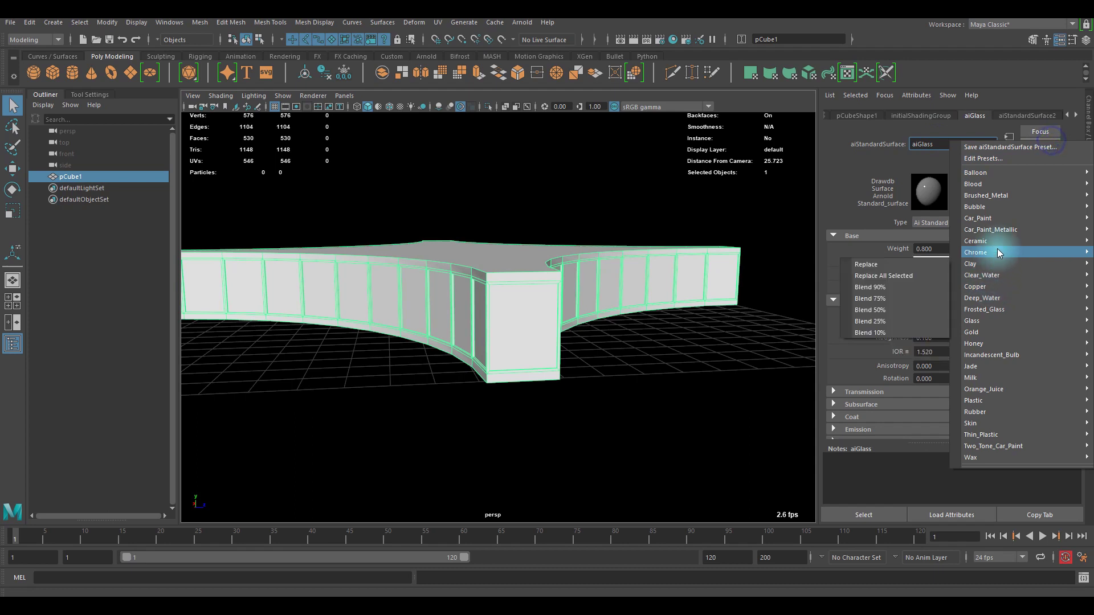
{"action": "mouse_move", "coordinate": [987, 320]}
{"action": "left_click", "coordinate": [938, 321]}
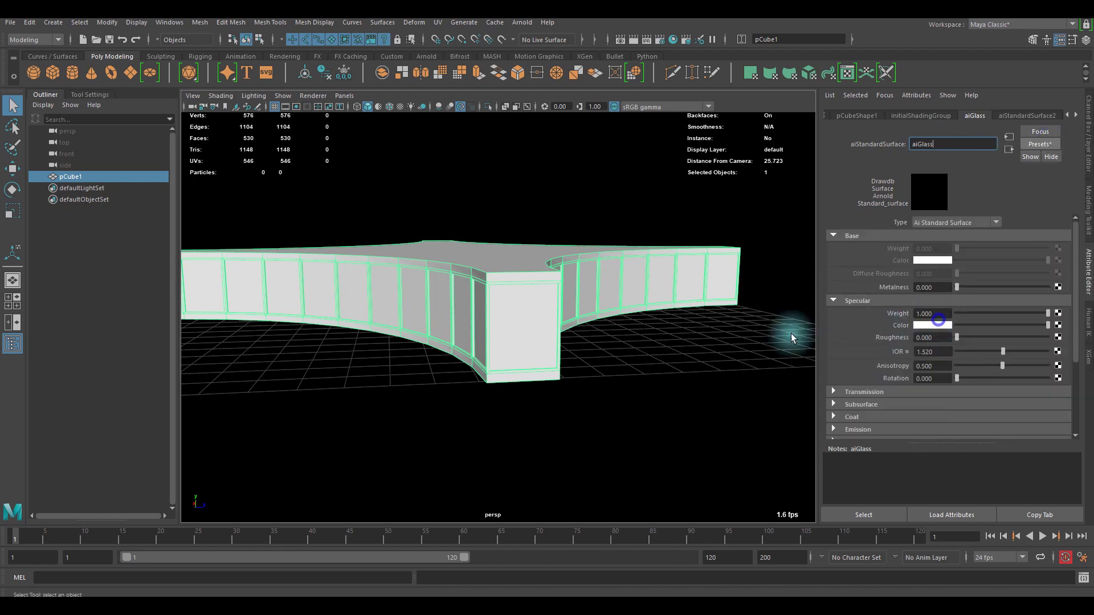
Deselect the building and turn on textured display in the viewport to check the transparency of the glass panels
{"action": "left_click", "coordinate": [405, 178]}
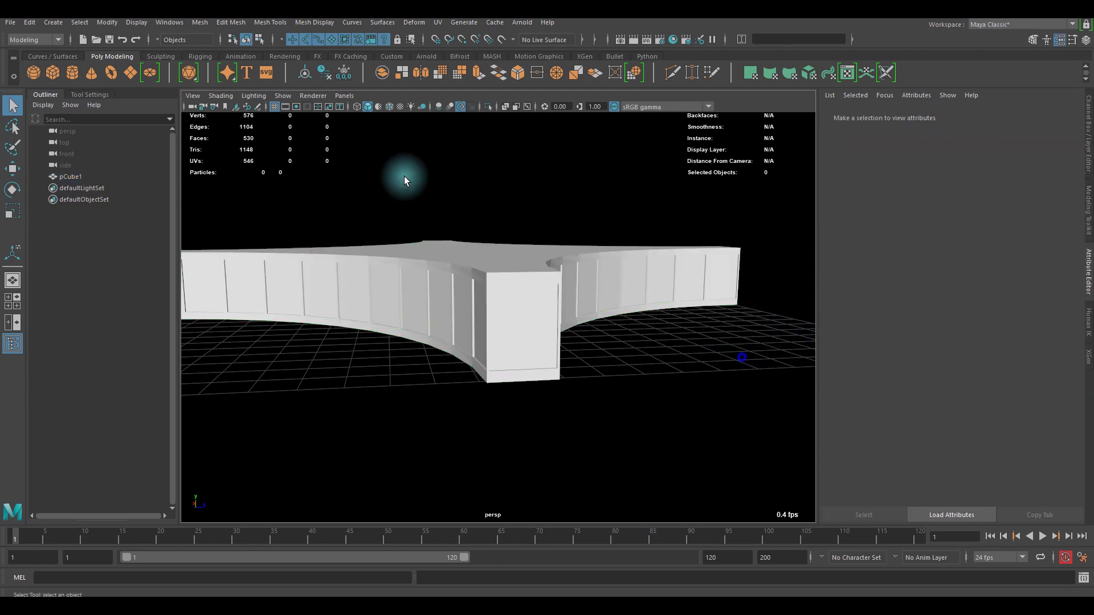
{"action": "left_click", "coordinate": [401, 107]}
{"action": "left_click_drag", "start_coordinate": [478, 176], "coordinate": [431, 120], "text": "alt"}
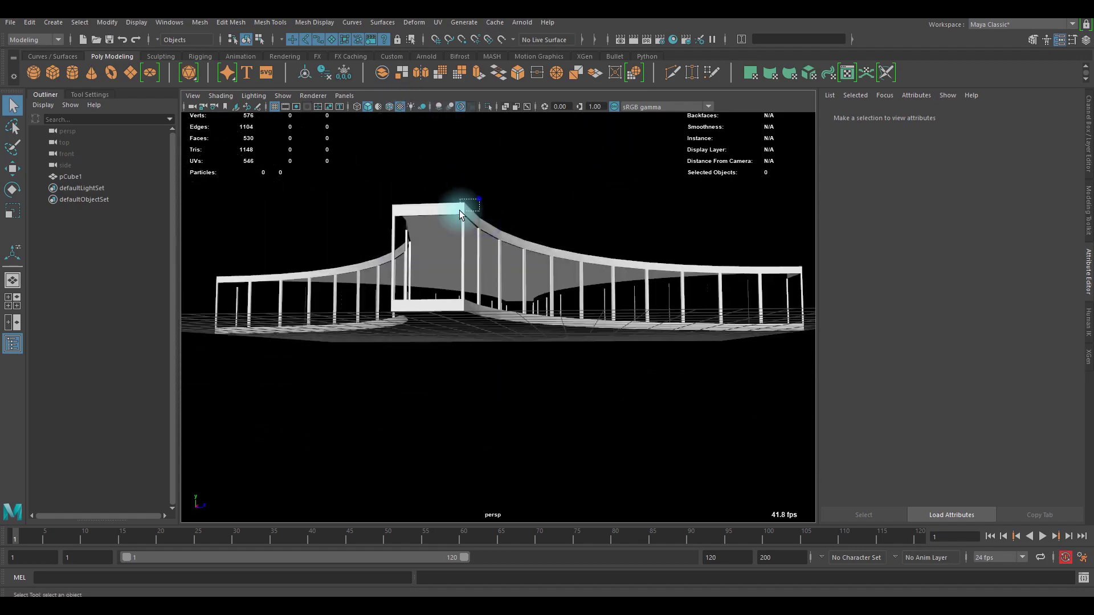
{"action": "left_click_drag", "start_coordinate": [459, 210], "coordinate": [459, 212]}
{"action": "left_click", "coordinate": [473, 186]}
{"action": "left_click_drag", "start_coordinate": [608, 222], "coordinate": [503, 215], "text": "alt"}
{"action": "right_click_drag", "start_coordinate": [503, 215], "coordinate": [532, 242], "text": "alt"}
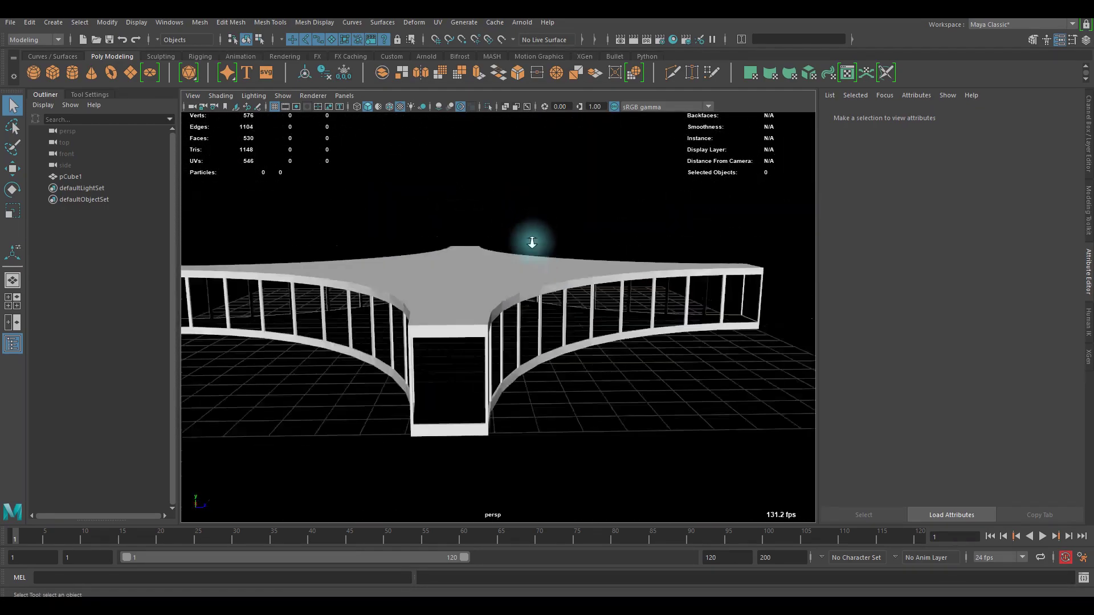
Examine the window frames and the inner sides of the roof and floor through the glass panels
{"action": "left_click_drag", "start_coordinate": [532, 242], "coordinate": [470, 265], "text": "alt"}
{"action": "scroll", "coordinate": [480, 261], "scroll_direction": "up", "scroll_amount": 5}
{"action": "scroll", "coordinate": [459, 283], "scroll_direction": "up", "scroll_amount": 6}
{"action": "right_click_drag", "start_coordinate": [461, 259], "coordinate": [507, 261], "text": "alt"}
{"action": "middle_click_drag", "start_coordinate": [508, 261], "coordinate": [508, 312], "text": "alt"}
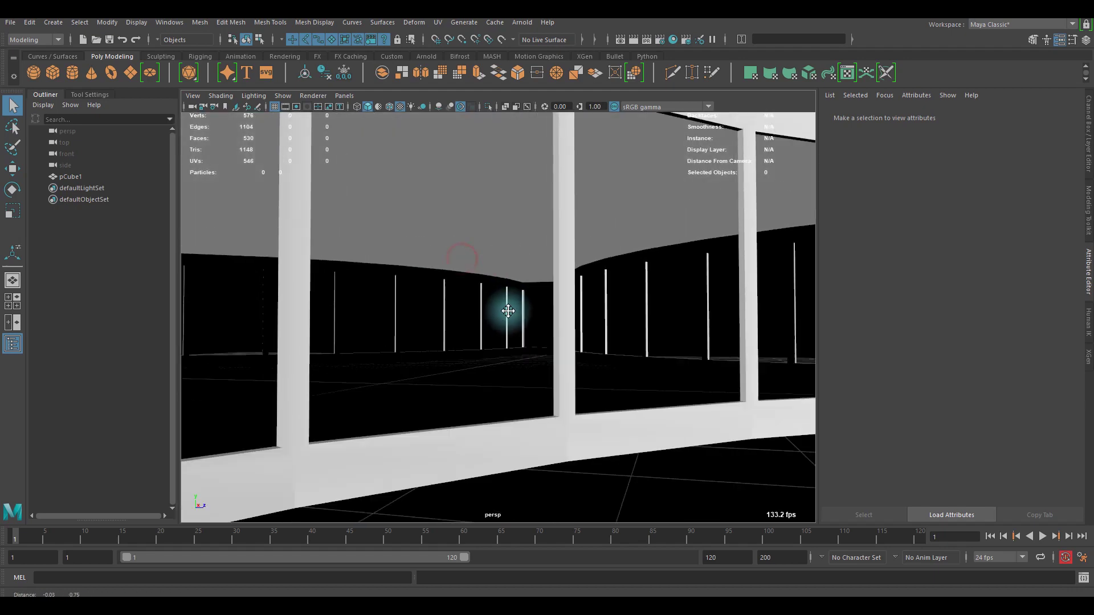
{"action": "right_click_drag", "start_coordinate": [432, 273], "coordinate": [339, 267], "text": "alt"}
{"action": "scroll", "coordinate": [477, 289], "scroll_direction": "down", "scroll_amount": 8}
{"action": "left_click_drag", "start_coordinate": [480, 290], "coordinate": [496, 313], "text": "alt"}
{"action": "left_click", "coordinate": [421, 304]}
{"action": "key", "text": "f"}
{"action": "scroll", "coordinate": [454, 303], "scroll_direction": "up", "scroll_amount": 4}
{"action": "scroll", "coordinate": [464, 296], "scroll_direction": "up", "scroll_amount": 3}
{"action": "scroll", "coordinate": [442, 303], "scroll_direction": "up", "scroll_amount": 8}
{"action": "scroll", "coordinate": [451, 305], "scroll_direction": "down", "scroll_amount": 6}
{"action": "scroll", "coordinate": [477, 300], "scroll_direction": "up", "scroll_amount": 6}
Select the large bottom face of the building in face mode and detach it from the surrounding mesh
{"action": "right_click_drag", "start_coordinate": [463, 218], "coordinate": [464, 250]}
{"action": "left_click", "coordinate": [440, 238]}
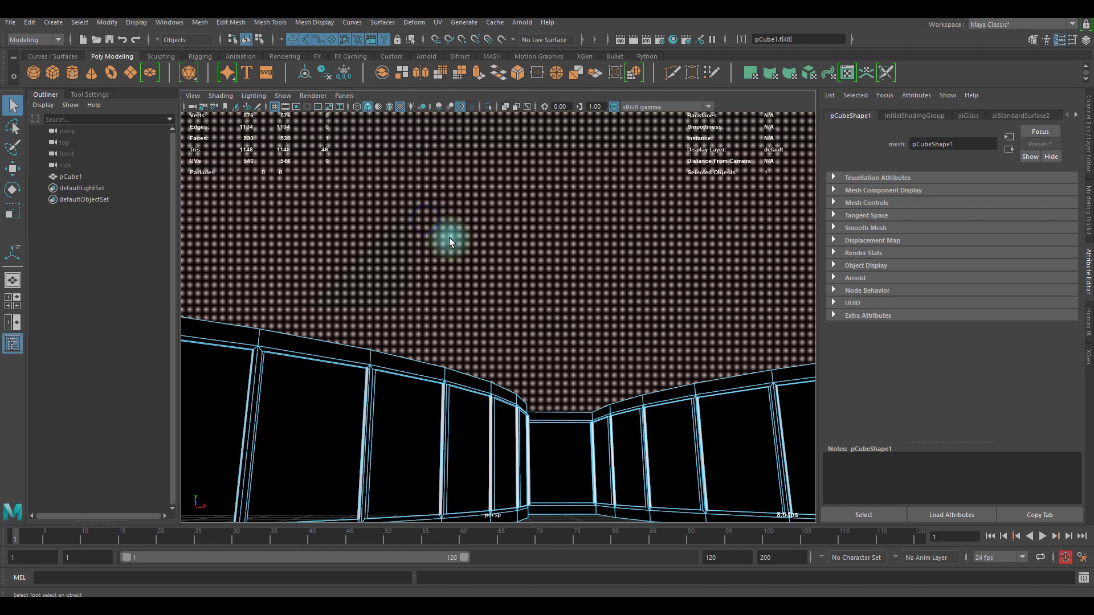
{"action": "left_click_drag", "start_coordinate": [448, 237], "coordinate": [538, 321], "text": "alt"}
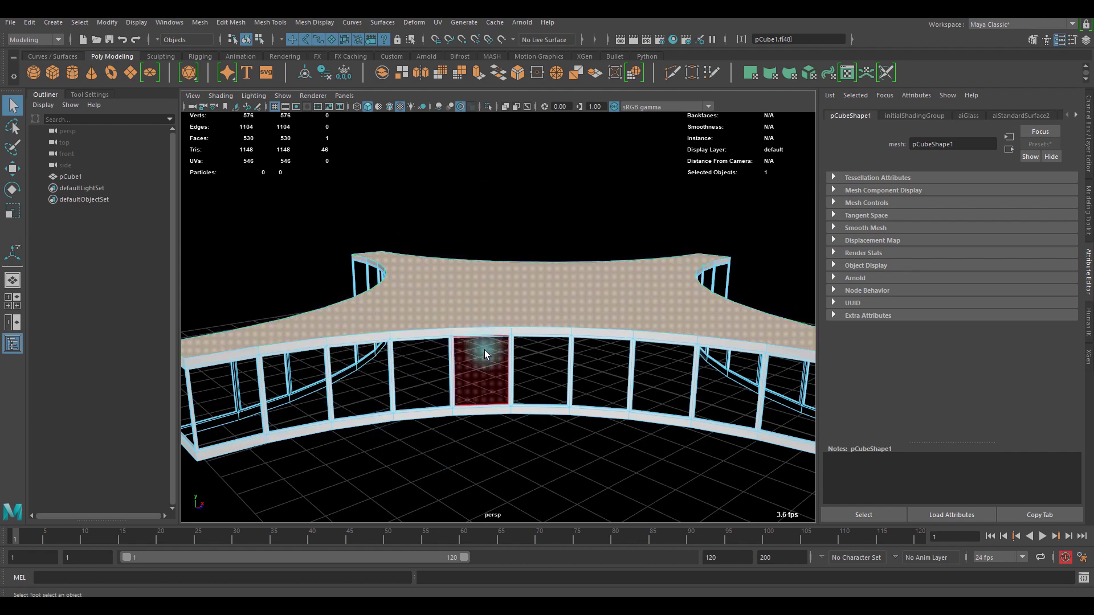
{"action": "left_click_drag", "start_coordinate": [484, 350], "coordinate": [483, 358], "text": "alt"}
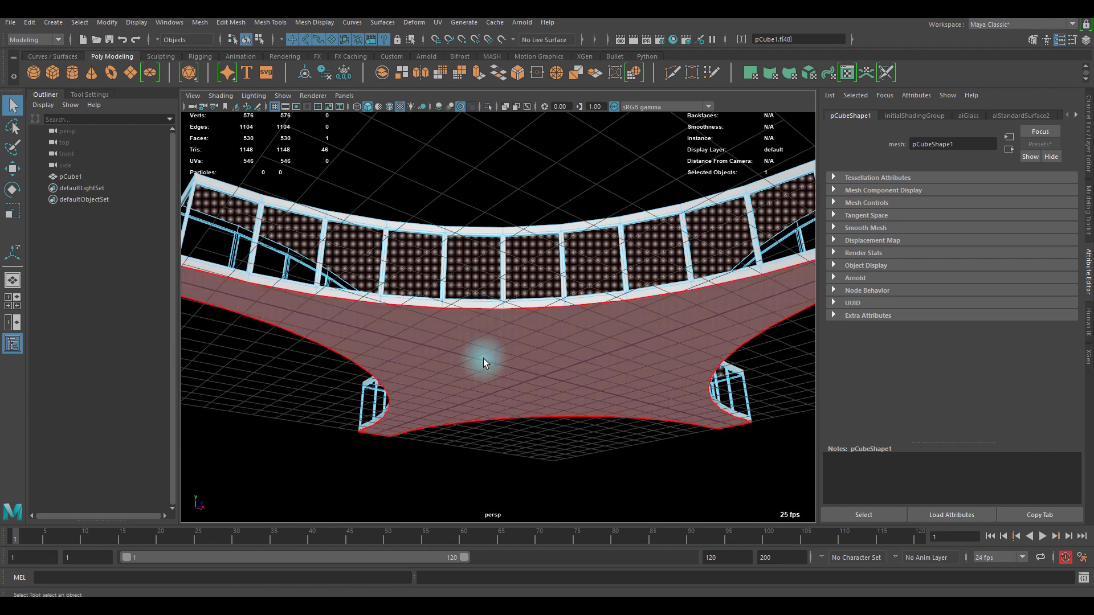
{"action": "left_click", "coordinate": [483, 358]}
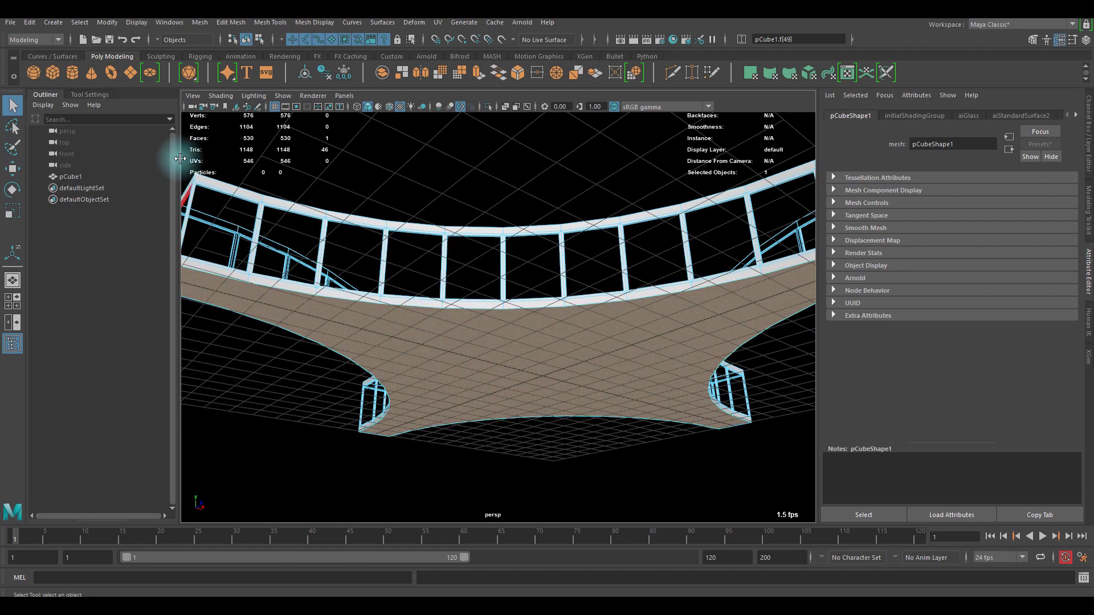
{"action": "left_click", "coordinate": [199, 22]}
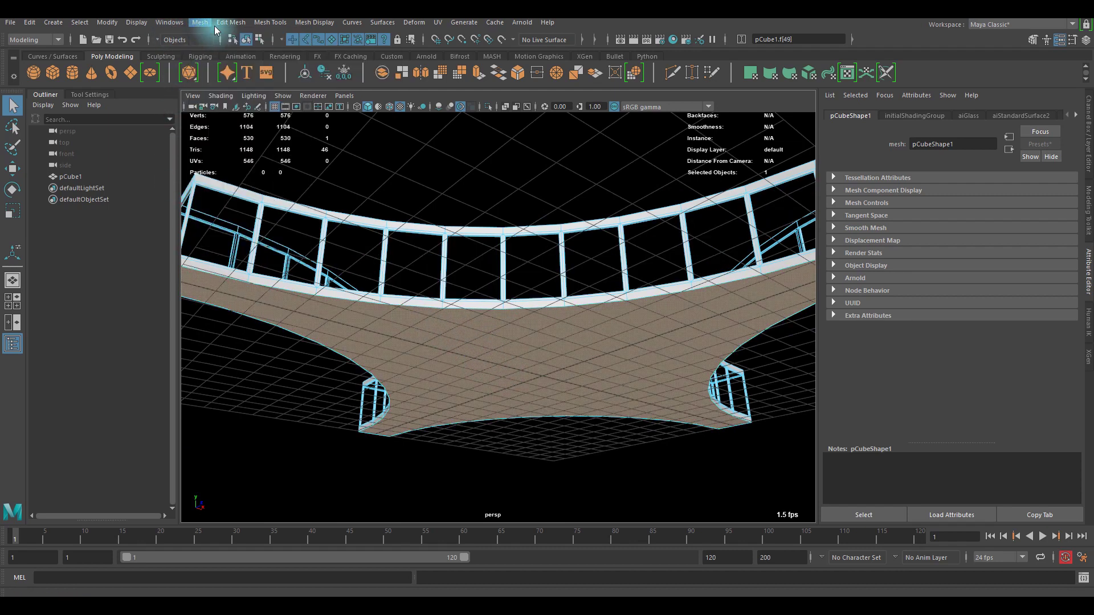
{"action": "left_click", "coordinate": [220, 23]}
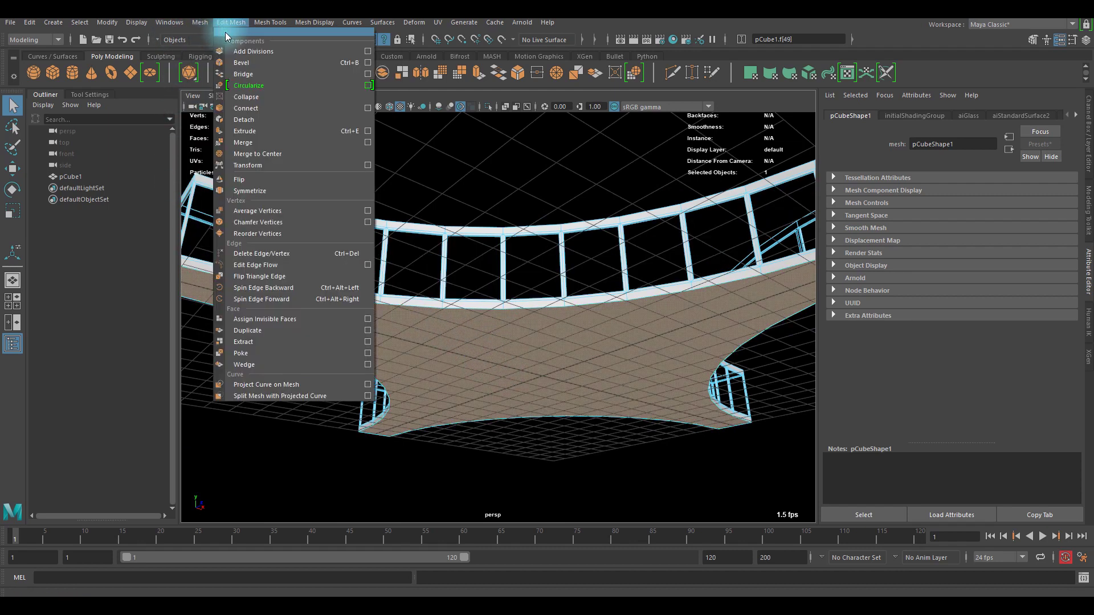
{"action": "left_click", "coordinate": [263, 121]}
Move the detached bottom face up about 2.43 cm towards the roof and return to object mode
{"action": "left_click_drag", "start_coordinate": [551, 350], "coordinate": [518, 365], "text": "alt"}
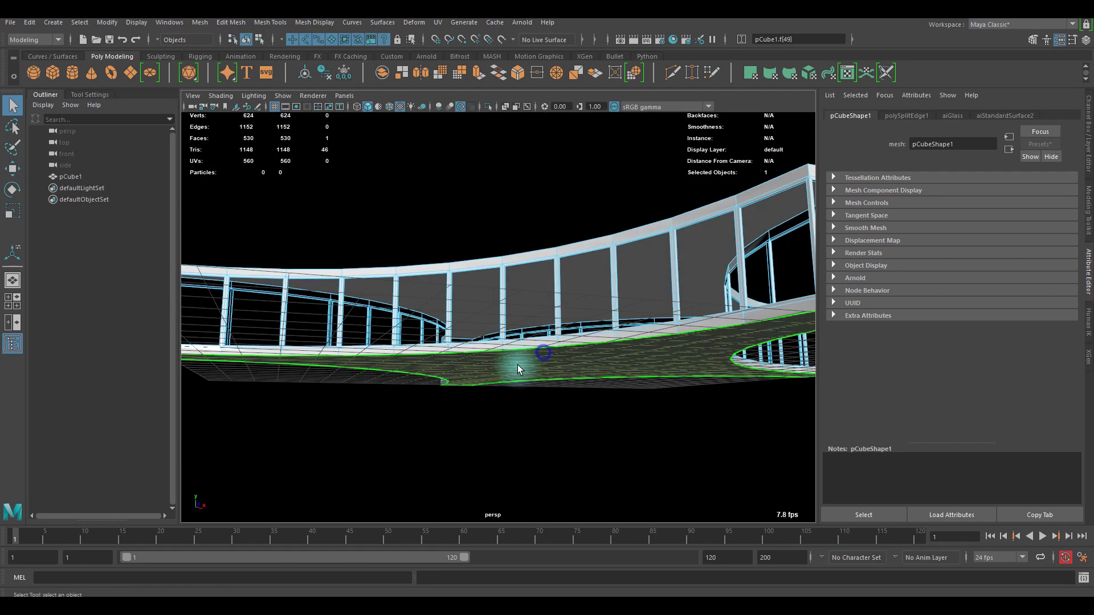
{"action": "key", "text": "w"}
{"action": "left_click_drag", "start_coordinate": [550, 326], "coordinate": [551, 261]}
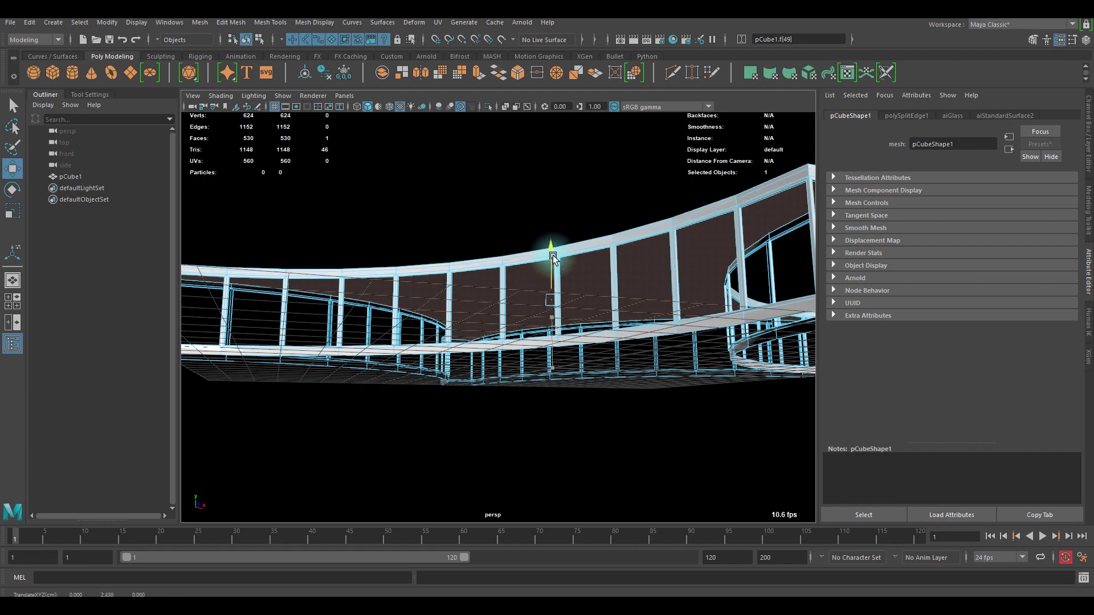
{"action": "left_click_drag", "start_coordinate": [536, 297], "coordinate": [488, 309], "text": "alt"}
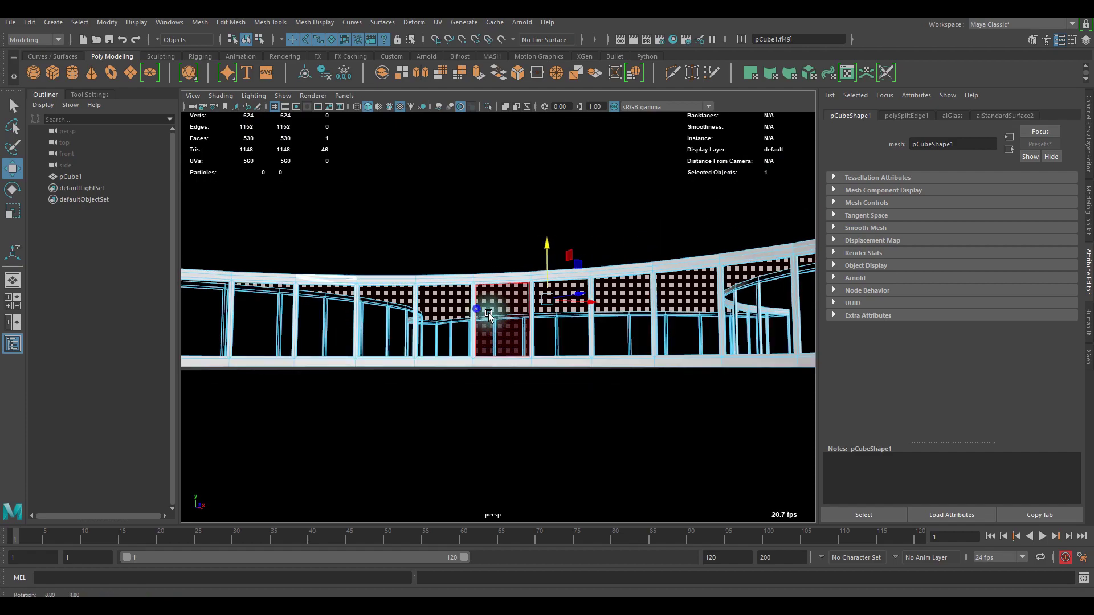
{"action": "left_click_drag", "start_coordinate": [567, 288], "coordinate": [511, 284], "text": "alt"}
{"action": "right_click_drag", "start_coordinate": [511, 284], "coordinate": [575, 242]}
{"action": "left_click", "coordinate": [569, 190]}
Examine the whole building with its roof surface and glazed sides from above and close up
{"action": "left_click_drag", "start_coordinate": [572, 310], "coordinate": [427, 393], "text": "alt"}
{"action": "scroll", "coordinate": [495, 278], "scroll_direction": "up", "scroll_amount": 5}
{"action": "left_click", "coordinate": [523, 271]}
{"action": "scroll", "coordinate": [484, 313], "scroll_direction": "down", "scroll_amount": 8}
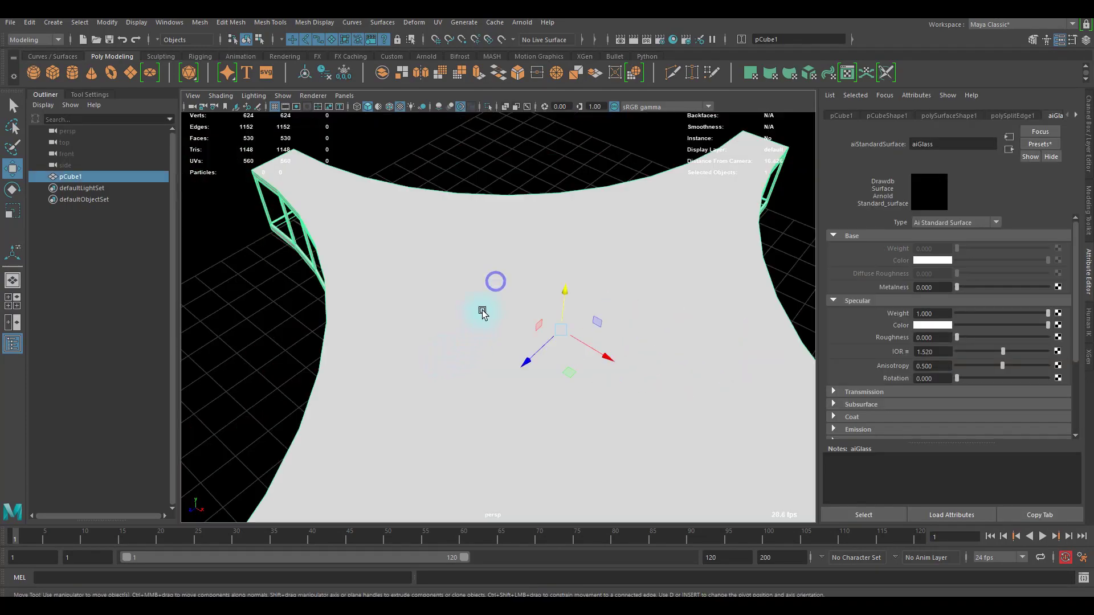
{"action": "left_click_drag", "start_coordinate": [495, 336], "coordinate": [551, 309], "text": "alt"}
{"action": "left_click_drag", "start_coordinate": [482, 363], "coordinate": [494, 338], "text": "alt"}
{"action": "scroll", "coordinate": [542, 325], "scroll_direction": "up", "scroll_amount": 10}
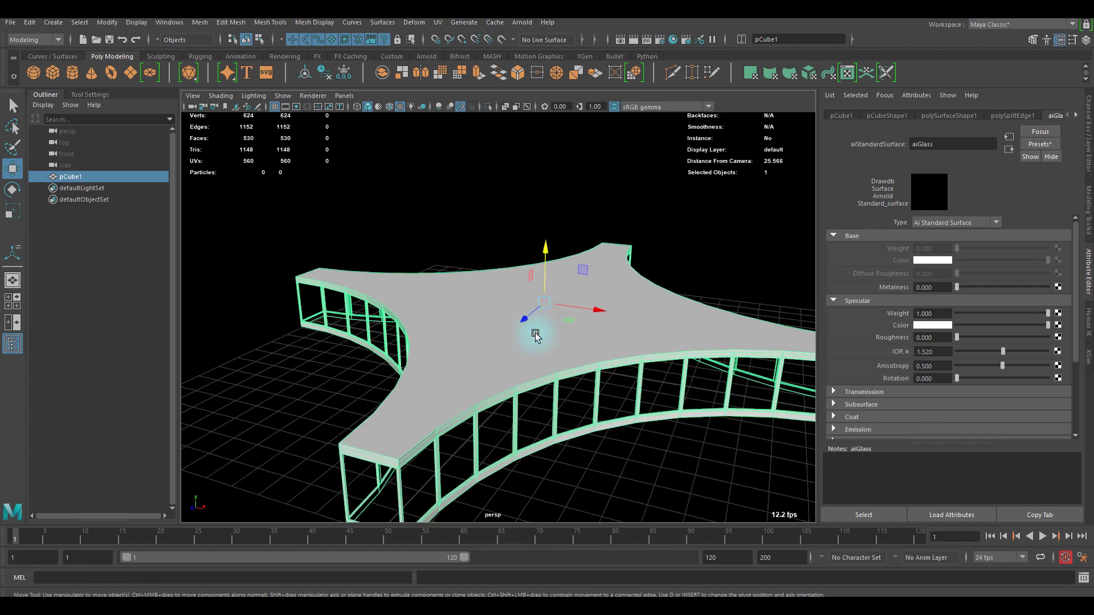
{"action": "scroll", "coordinate": [454, 350], "scroll_direction": "down", "scroll_amount": 8}
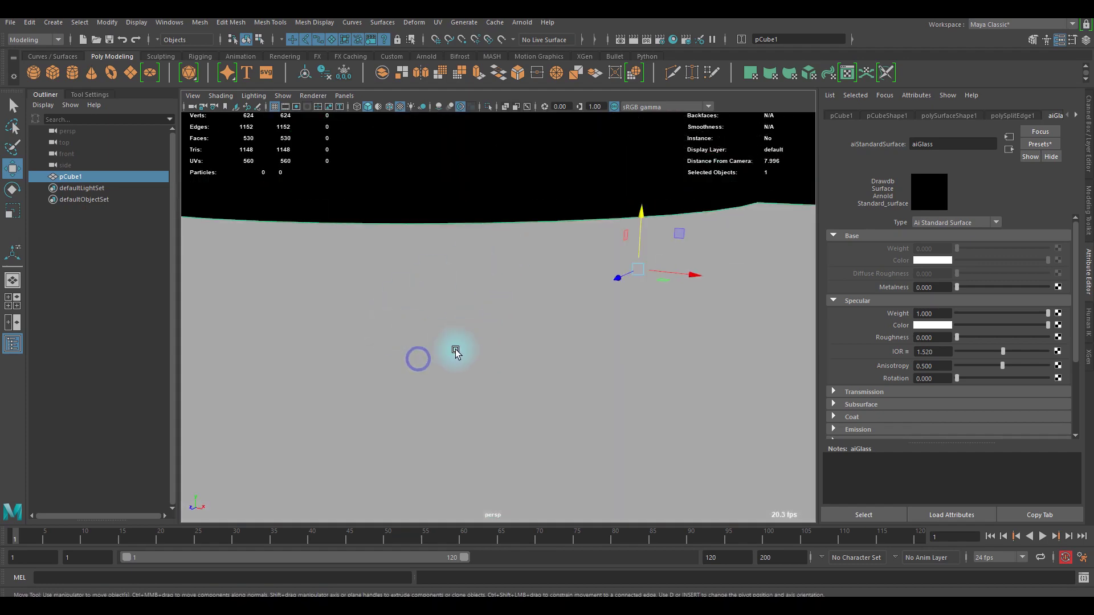
Create a polygon cube and flatten it near the underside of the building's roof
{"action": "left_click_drag", "start_coordinate": [454, 350], "coordinate": [493, 377], "text": "alt"}
{"action": "scroll", "coordinate": [513, 375], "scroll_direction": "up", "scroll_amount": 4}
{"action": "scroll", "coordinate": [507, 369], "scroll_direction": "down", "scroll_amount": 5}
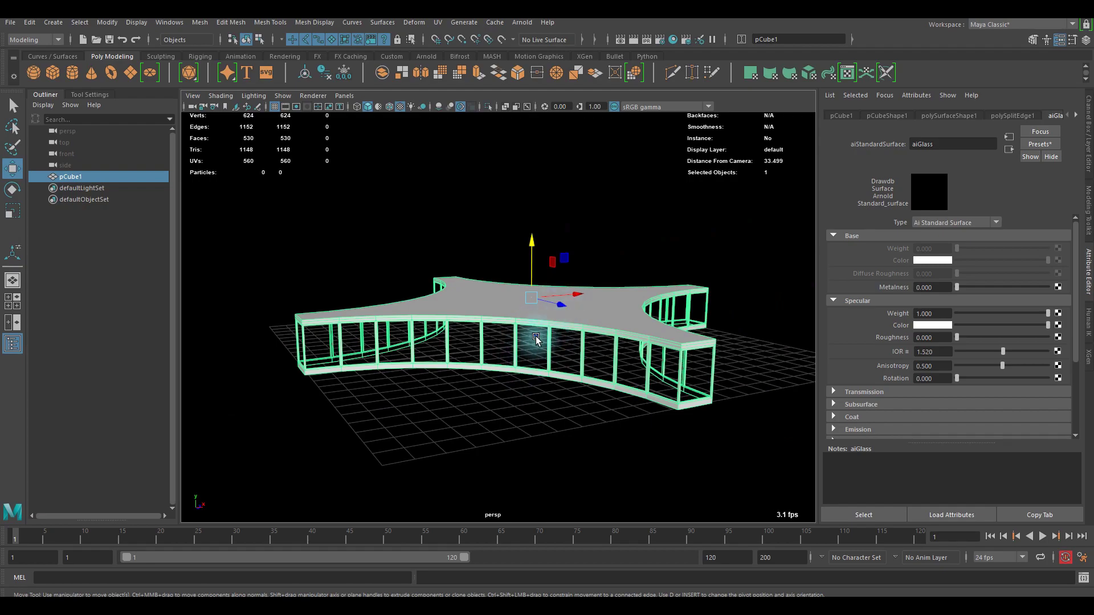
{"action": "left_click_drag", "start_coordinate": [536, 339], "coordinate": [411, 304], "text": "alt"}
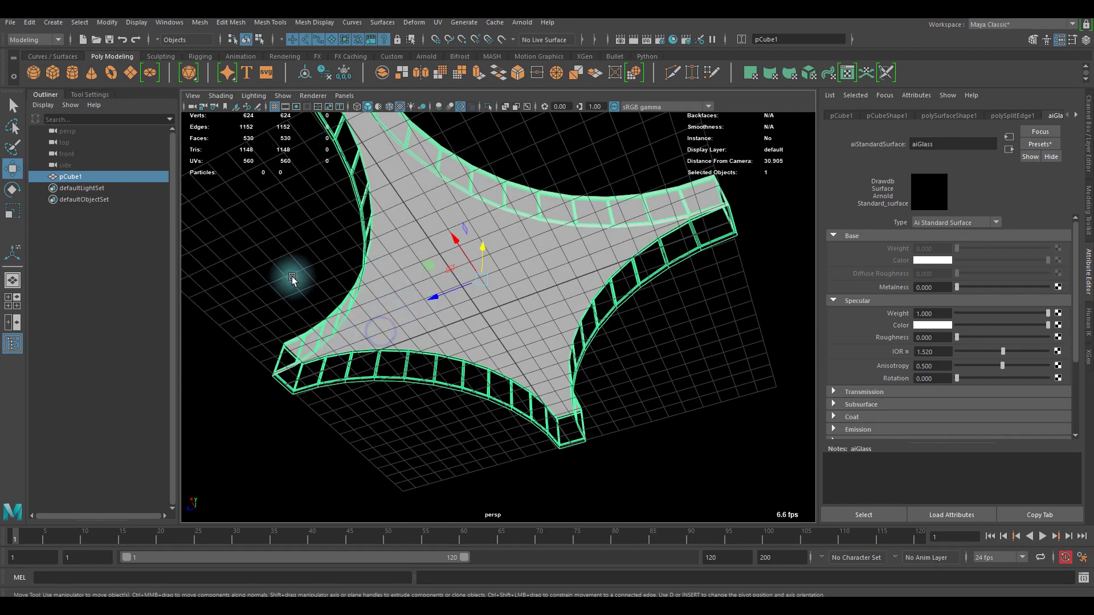
{"action": "left_click", "coordinate": [53, 72]}
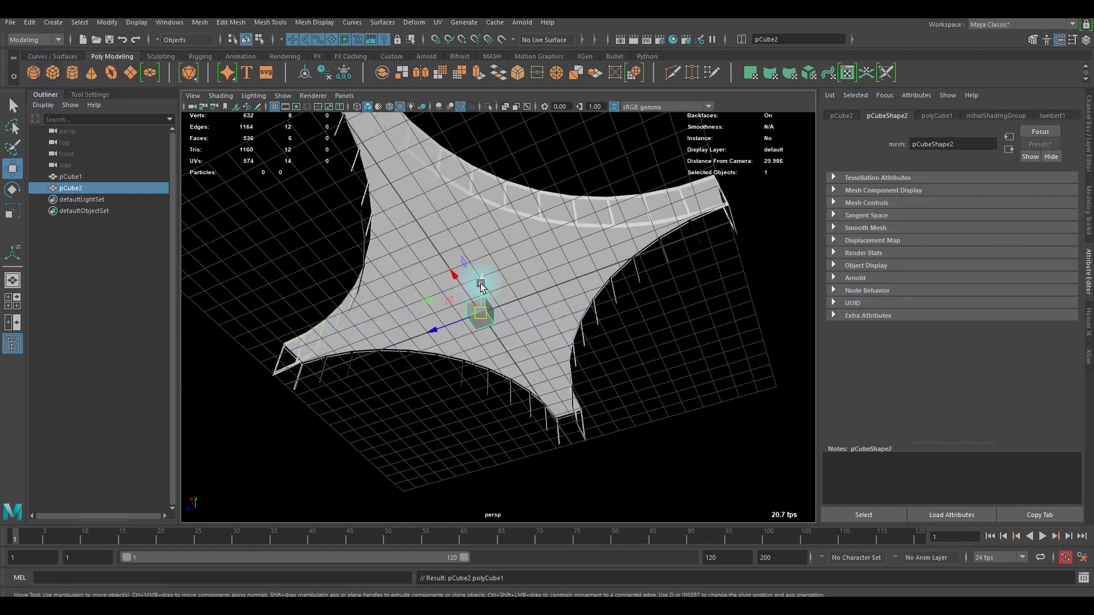
{"action": "left_click_drag", "start_coordinate": [480, 283], "coordinate": [461, 344]}
{"action": "key", "text": "r"}
{"action": "scroll", "coordinate": [474, 321], "scroll_direction": "up", "scroll_amount": 5}
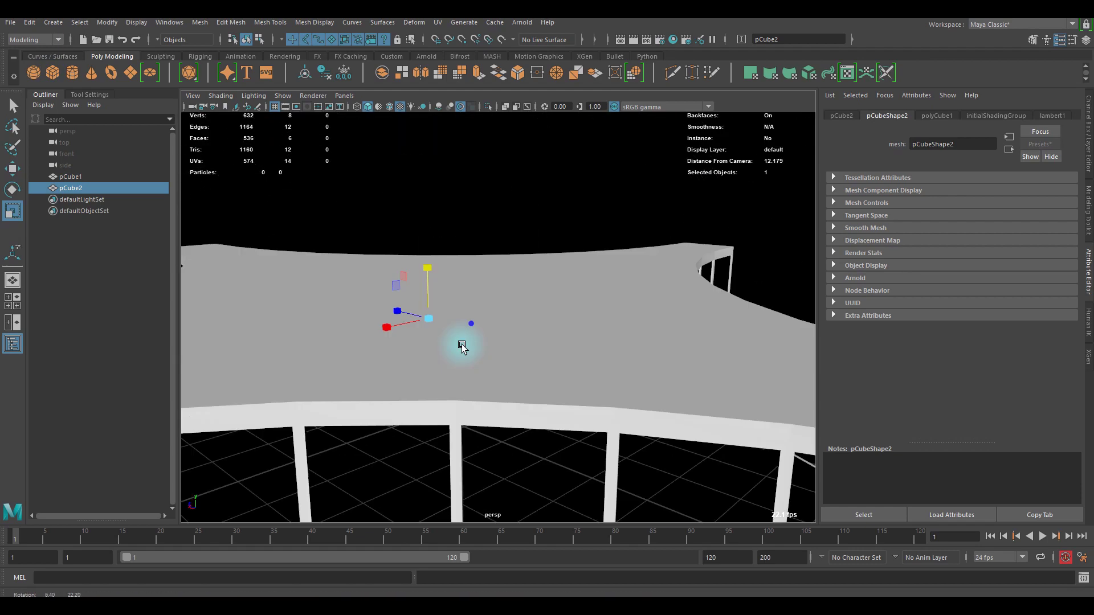
{"action": "right_click_drag", "start_coordinate": [461, 344], "coordinate": [484, 298], "text": "alt"}
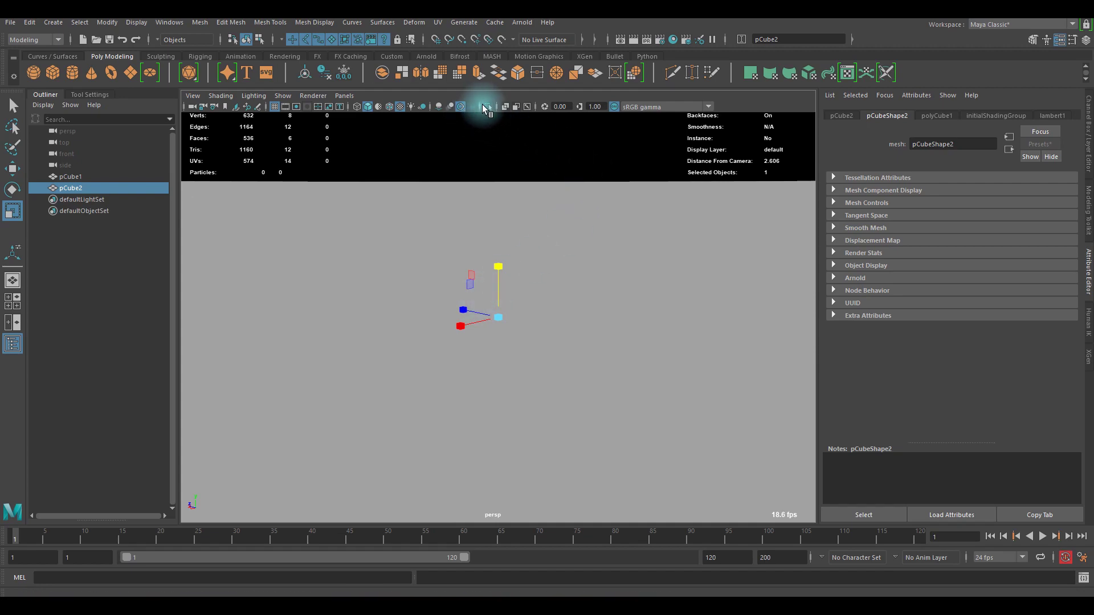
Isolate the flattened box, delete its top face in face mode and show the whole scene again
{"action": "left_click", "coordinate": [487, 109]}
{"action": "right_click_drag", "start_coordinate": [494, 296], "coordinate": [593, 234]}
{"action": "left_click", "coordinate": [511, 286]}
{"action": "key", "text": "Delete"}
{"action": "left_click", "coordinate": [542, 155]}
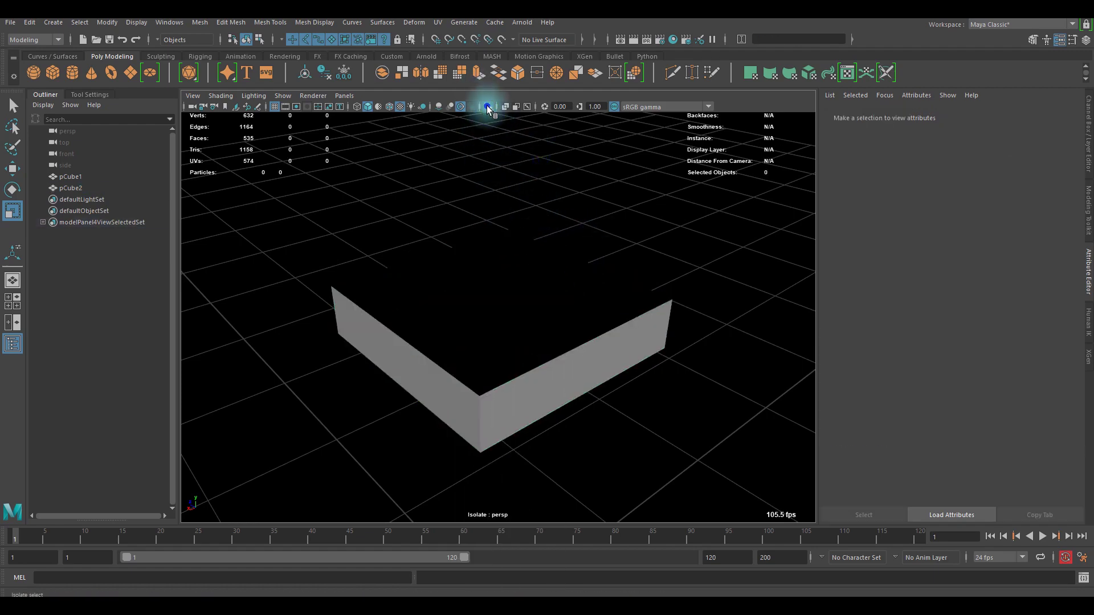
{"action": "left_click", "coordinate": [487, 107]}
Select the open box and thin it to a vertical scale of about 0.105
{"action": "left_click_drag", "start_coordinate": [493, 254], "coordinate": [506, 200], "text": "alt"}
{"action": "left_click", "coordinate": [486, 285]}
{"action": "scroll", "coordinate": [505, 385], "scroll_direction": "down", "scroll_amount": 6}
{"action": "left_click_drag", "start_coordinate": [505, 410], "coordinate": [532, 385], "text": "alt"}
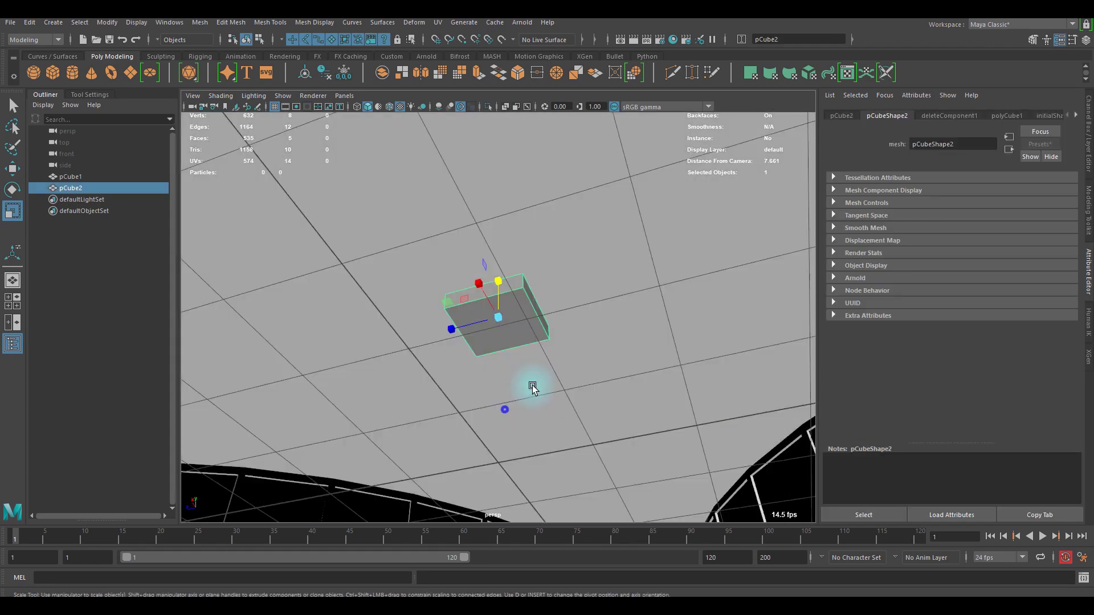
{"action": "scroll", "coordinate": [519, 365], "scroll_direction": "up", "scroll_amount": 5}
{"action": "left_click_drag", "start_coordinate": [503, 285], "coordinate": [487, 313]}
{"action": "scroll", "coordinate": [518, 301], "scroll_direction": "up", "scroll_amount": 5}
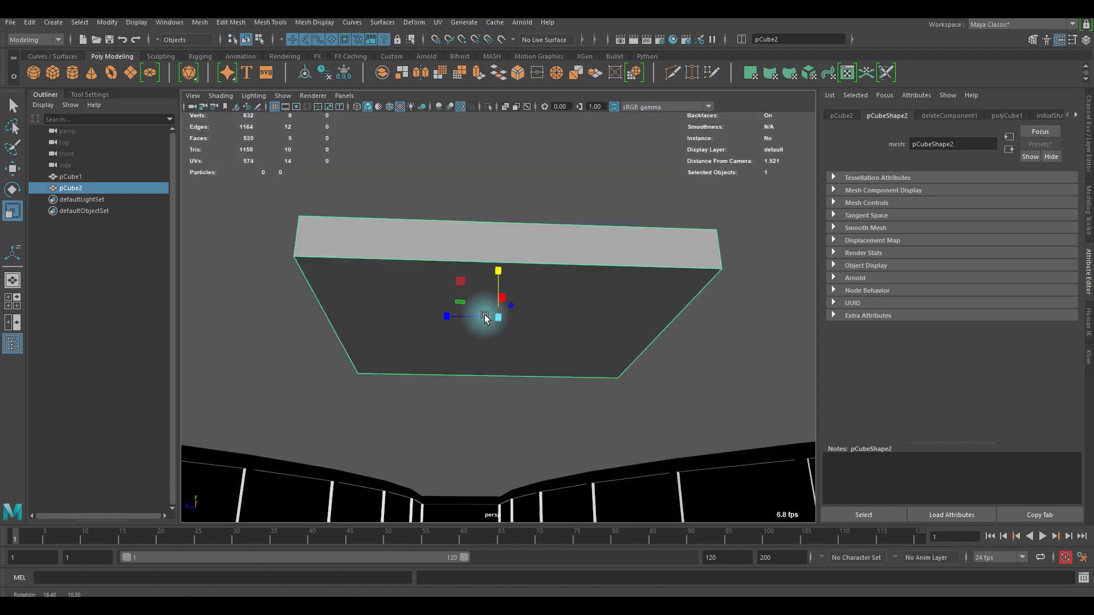
Raise the thin box until it sits almost flush against the ceiling surface
{"action": "key", "text": "w"}
{"action": "left_click_drag", "start_coordinate": [498, 268], "coordinate": [497, 158]}
{"action": "middle_click_drag", "start_coordinate": [471, 199], "coordinate": [469, 270], "text": "alt"}
{"action": "left_click_drag", "start_coordinate": [497, 220], "coordinate": [503, 204]}
{"action": "scroll", "coordinate": [500, 239], "scroll_direction": "down", "scroll_amount": 6}
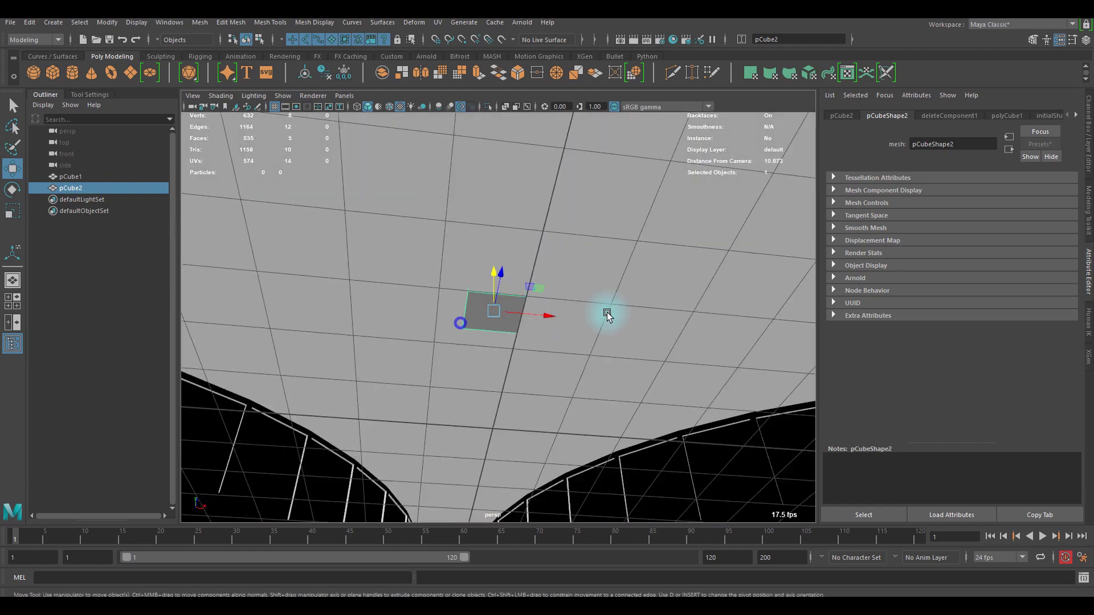
Narrow the box's depth to a scale of about 0.44 and place it near the tip of one arm, at about Z 10.8
{"action": "right_click_drag", "start_coordinate": [606, 313], "coordinate": [528, 351], "text": "alt"}
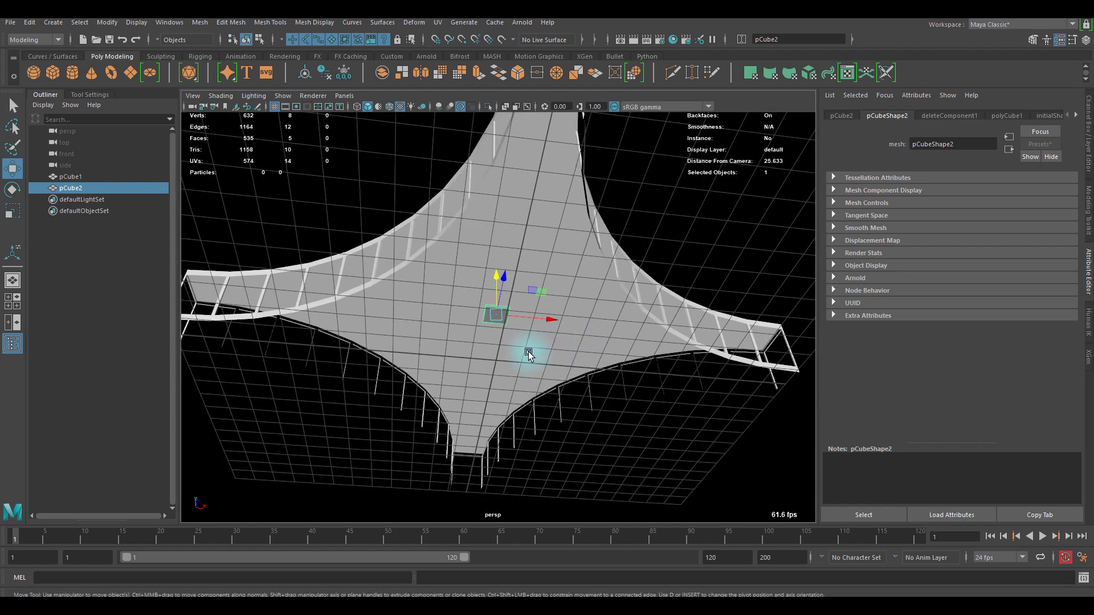
{"action": "left_click_drag", "start_coordinate": [529, 350], "coordinate": [500, 178], "text": "alt"}
{"action": "middle_click_drag", "start_coordinate": [496, 222], "coordinate": [488, 354], "text": "alt"}
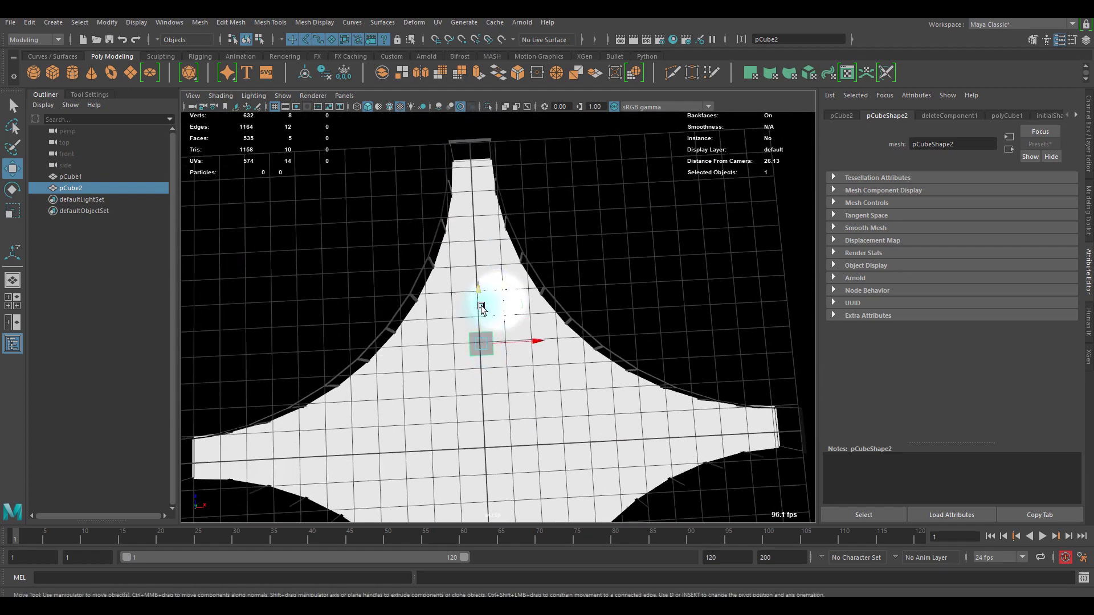
{"action": "left_click_drag", "start_coordinate": [481, 308], "coordinate": [484, 204]}
{"action": "key", "text": "r"}
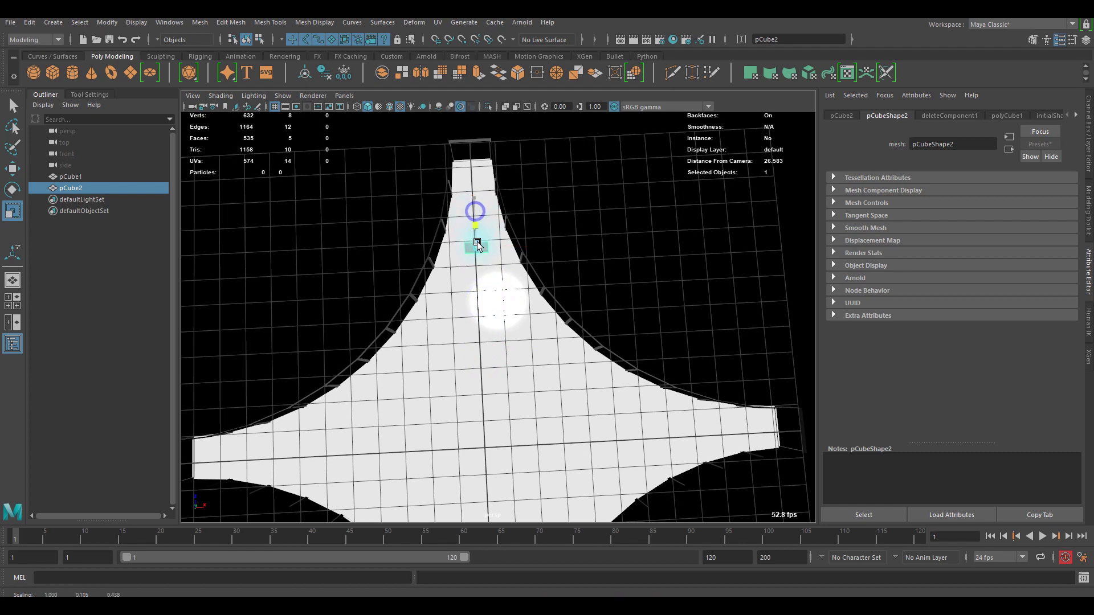
{"action": "key", "text": "w"}
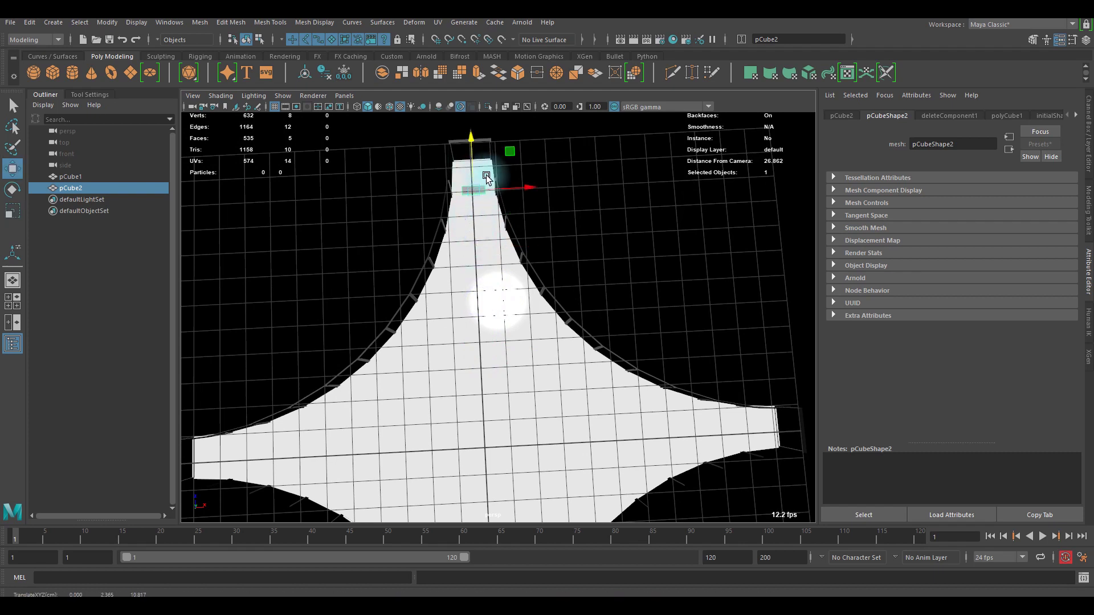
Duplicate the ceiling strip twice at even spacing towards the building's centre, widening the second copy to about 1.48 in X
{"action": "key", "text": "ctrl+d"}
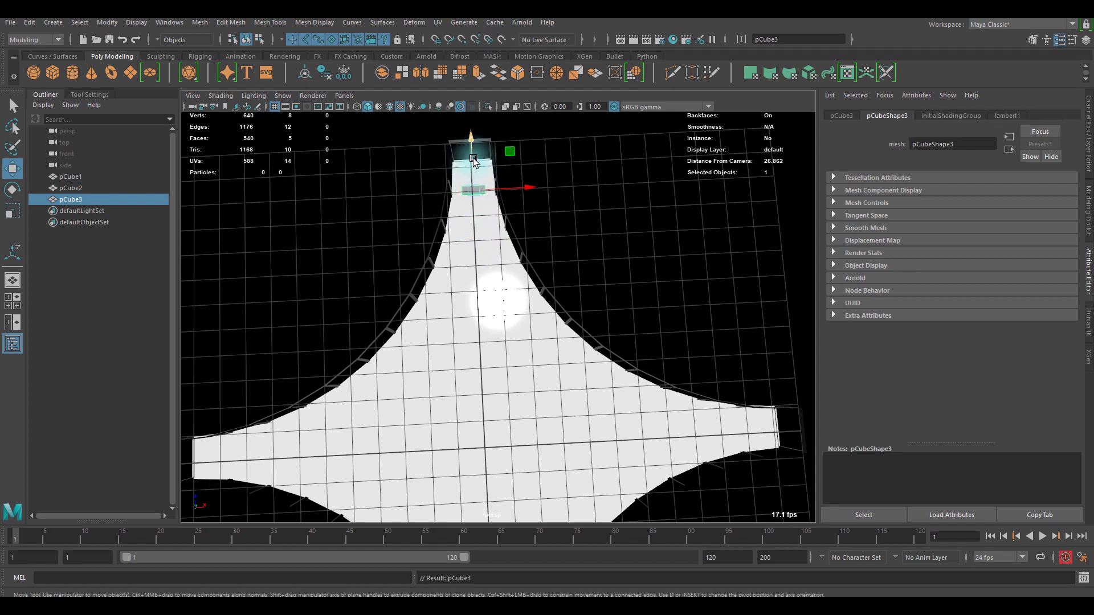
{"action": "left_click_drag", "start_coordinate": [473, 164], "coordinate": [475, 179]}
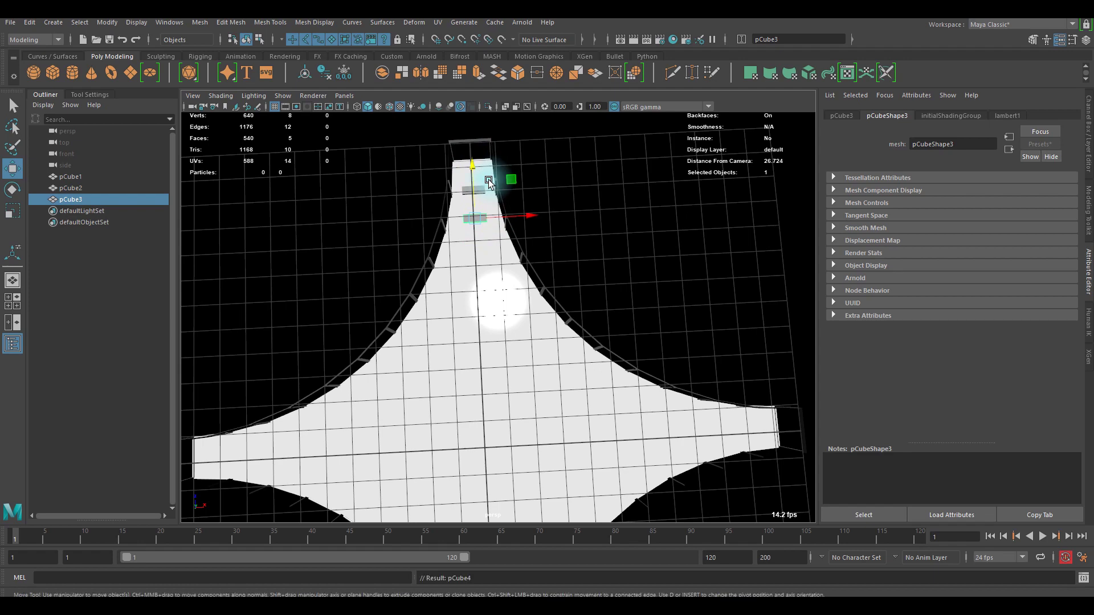
{"action": "key", "text": "ctrl+d"}
{"action": "left_click_drag", "start_coordinate": [494, 181], "coordinate": [499, 246]}
{"action": "key", "text": "r"}
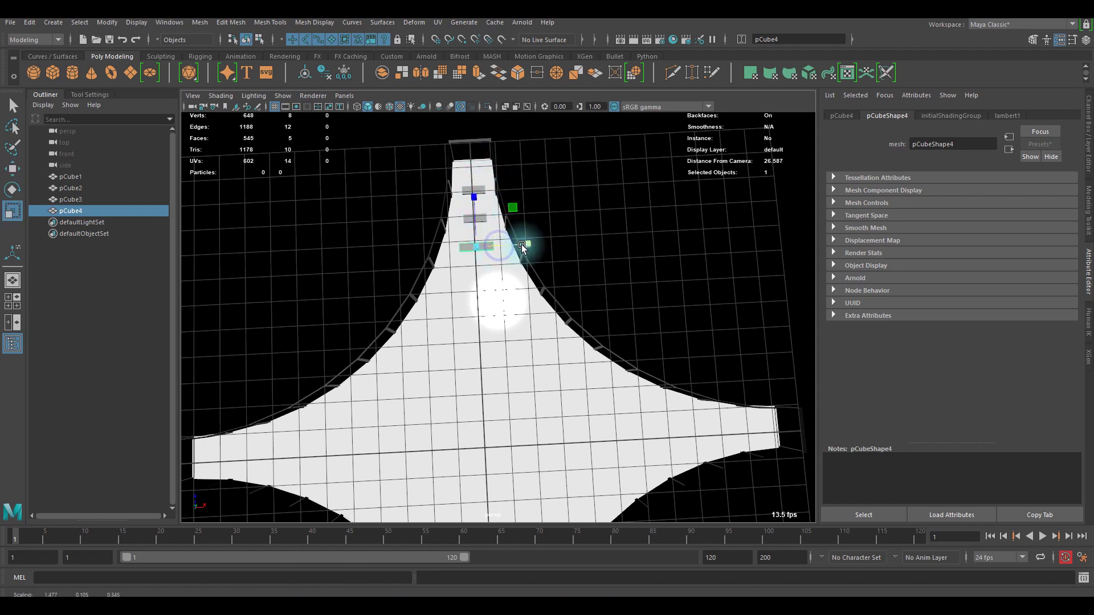
Repeat the duplication with its move and widening three times to continue the row of strips
{"action": "key", "text": "shift+d"}
{"action": "key", "text": "shift+d"}
{"action": "key", "text": "shift+d"}
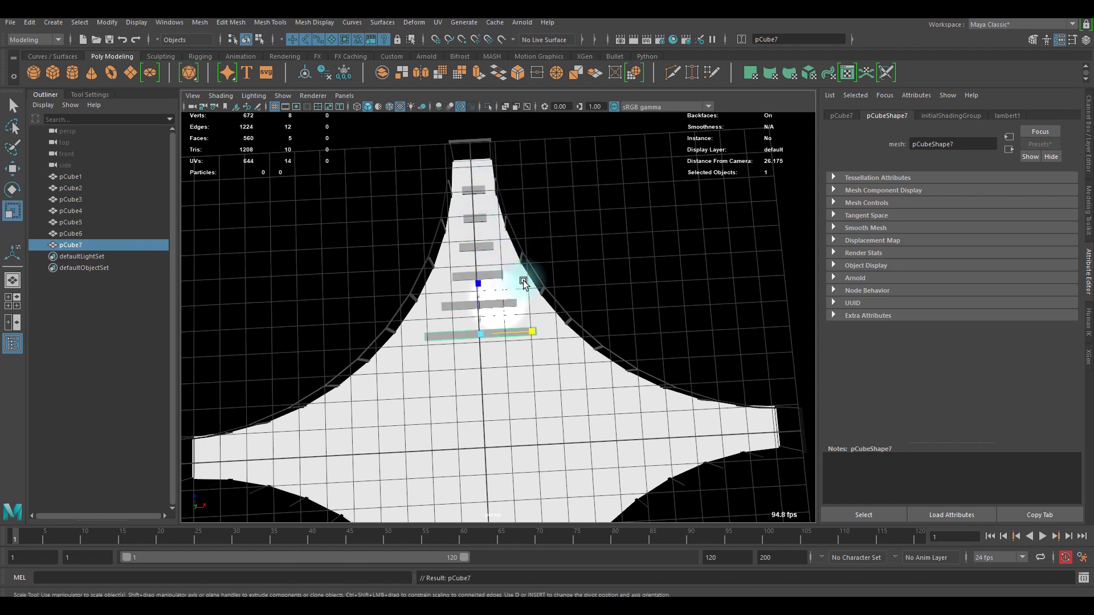
Try one more, wider copy at the inner end of the strip row and delete it
{"action": "scroll", "coordinate": [524, 283], "scroll_direction": "down", "scroll_amount": 5}
{"action": "key", "text": "shift+d"}
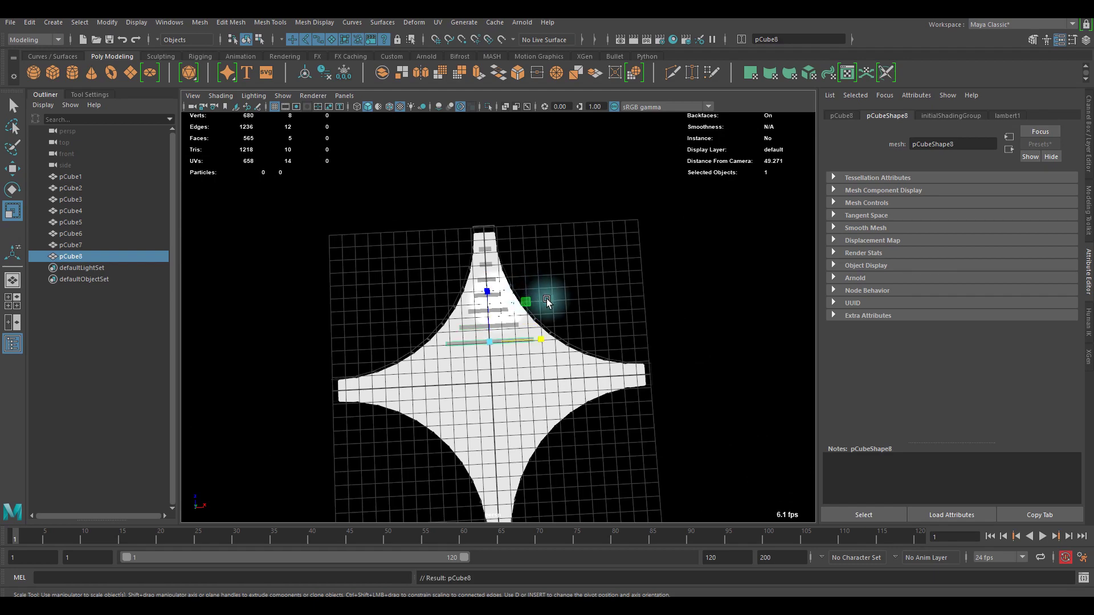
{"action": "scroll", "coordinate": [541, 314], "scroll_direction": "up", "scroll_amount": 4}
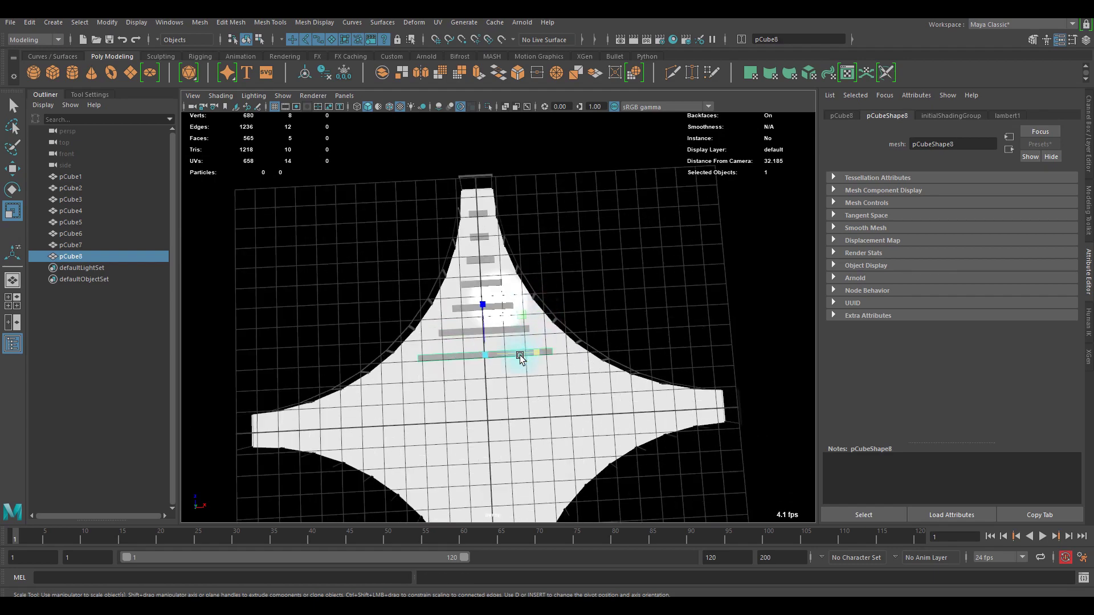
{"action": "key", "text": "Delete"}
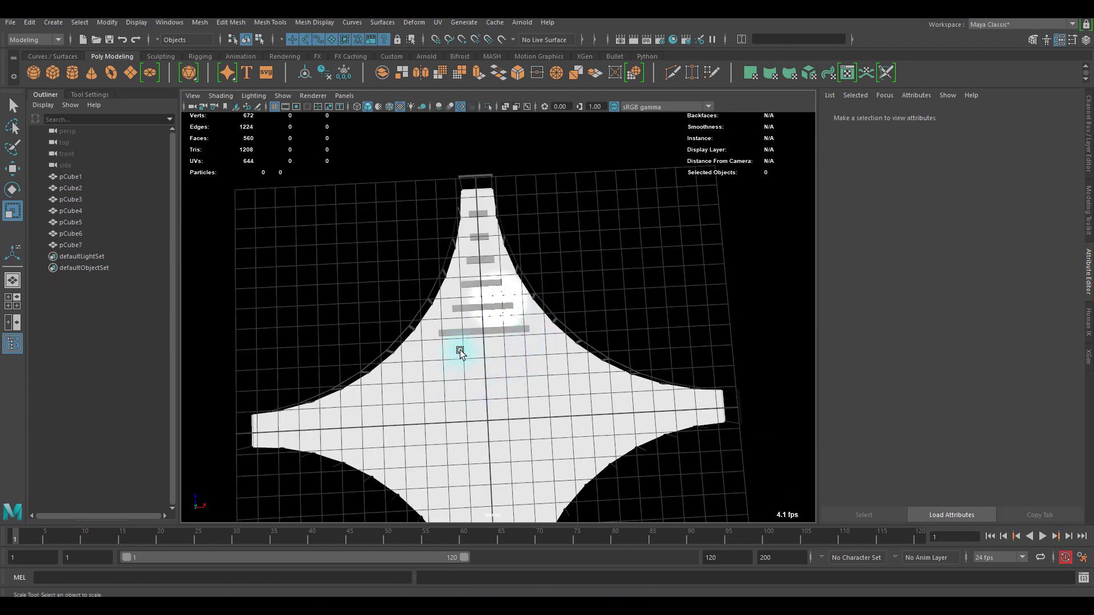
Try to combine the six strips with the building mesh and clear the history, and undo both operations
{"action": "scroll", "coordinate": [450, 348], "scroll_direction": "up", "scroll_amount": 2}
{"action": "left_click", "coordinate": [79, 245]}
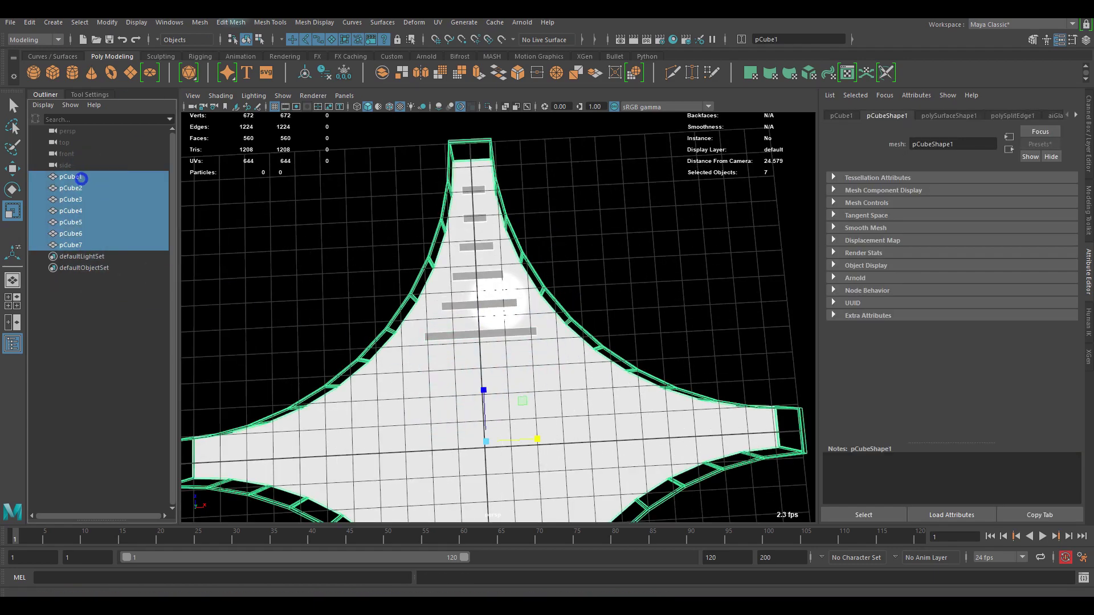
{"action": "left_click", "coordinate": [200, 22]}
{"action": "left_click", "coordinate": [228, 93]}
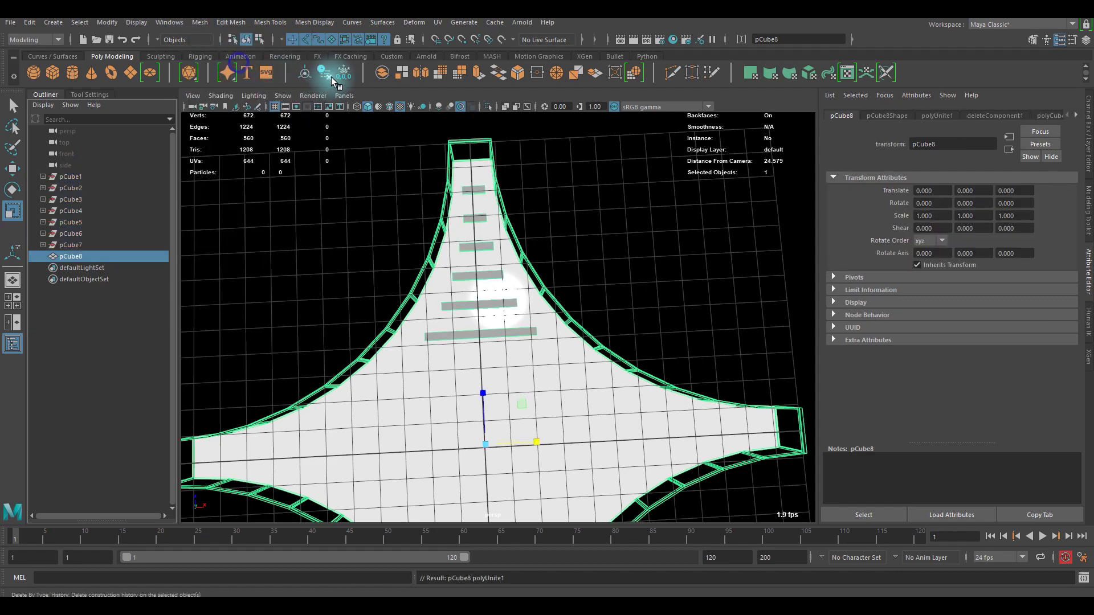
{"action": "scroll", "coordinate": [479, 323], "scroll_direction": "down", "scroll_amount": 2}
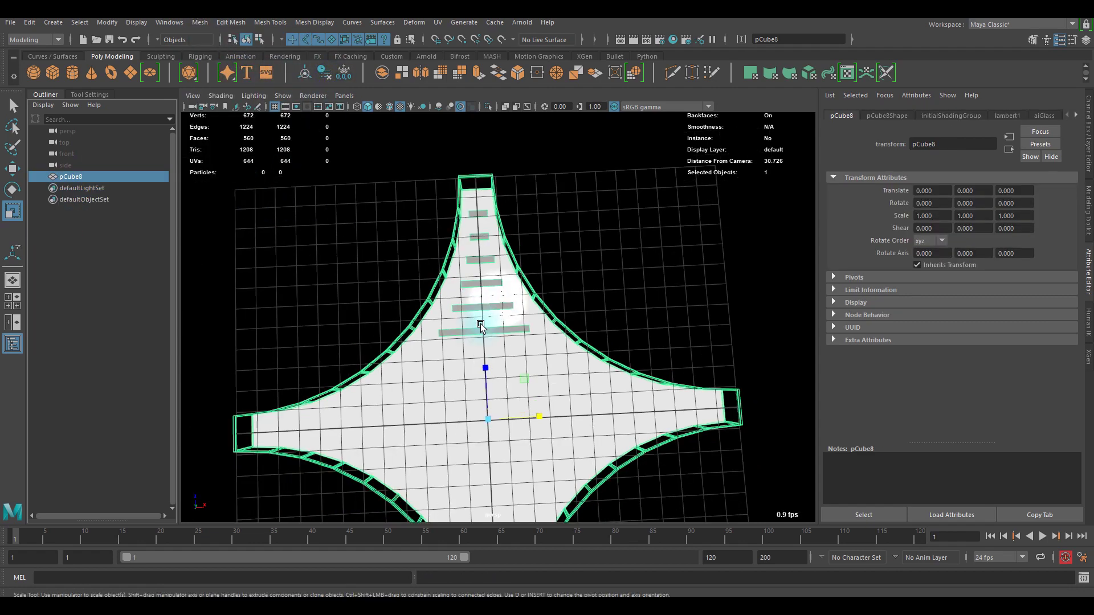
{"action": "key", "text": "ctrl+z"}
{"action": "scroll", "coordinate": [474, 336], "scroll_direction": "up", "scroll_amount": 4}
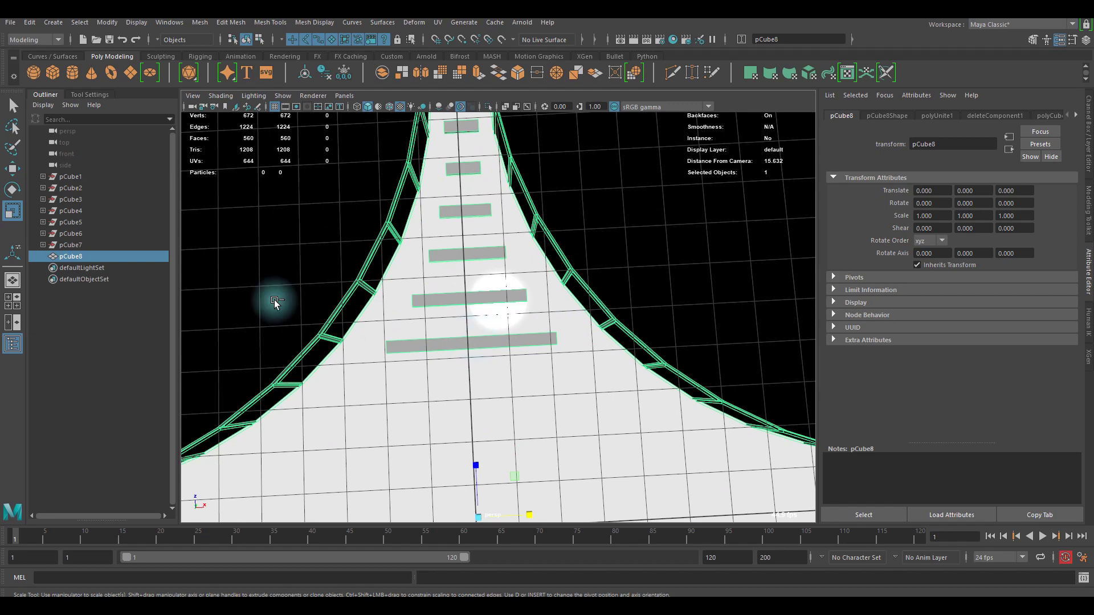
{"action": "key", "text": "ctrl+z"}
Combine only the six ceiling strips, without the building, into one mesh and delete its history
{"action": "left_click", "coordinate": [83, 177]}
{"action": "left_click", "coordinate": [83, 199]}
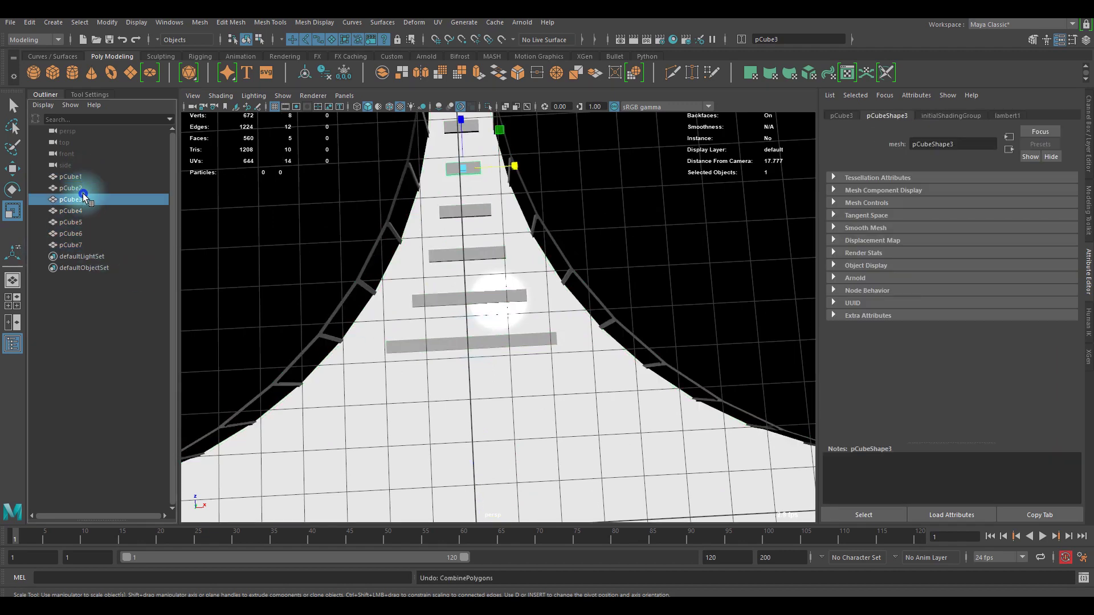
{"action": "left_click", "coordinate": [81, 189]}
{"action": "left_click", "coordinate": [82, 245], "text": "shift"}
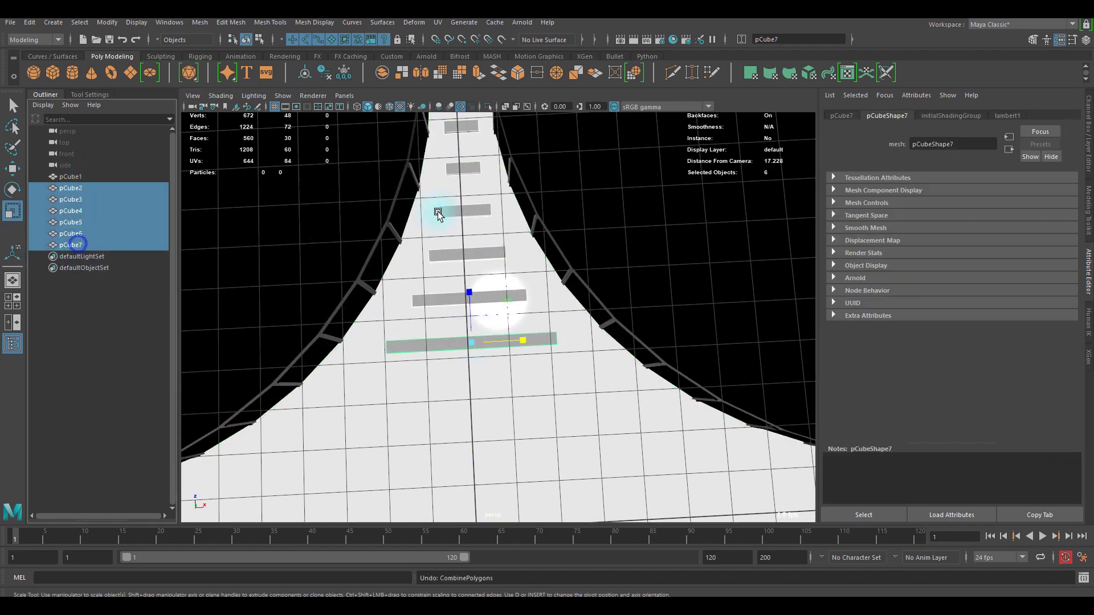
{"action": "scroll", "coordinate": [446, 179], "scroll_direction": "down", "scroll_amount": 3}
{"action": "left_click", "coordinate": [200, 23]}
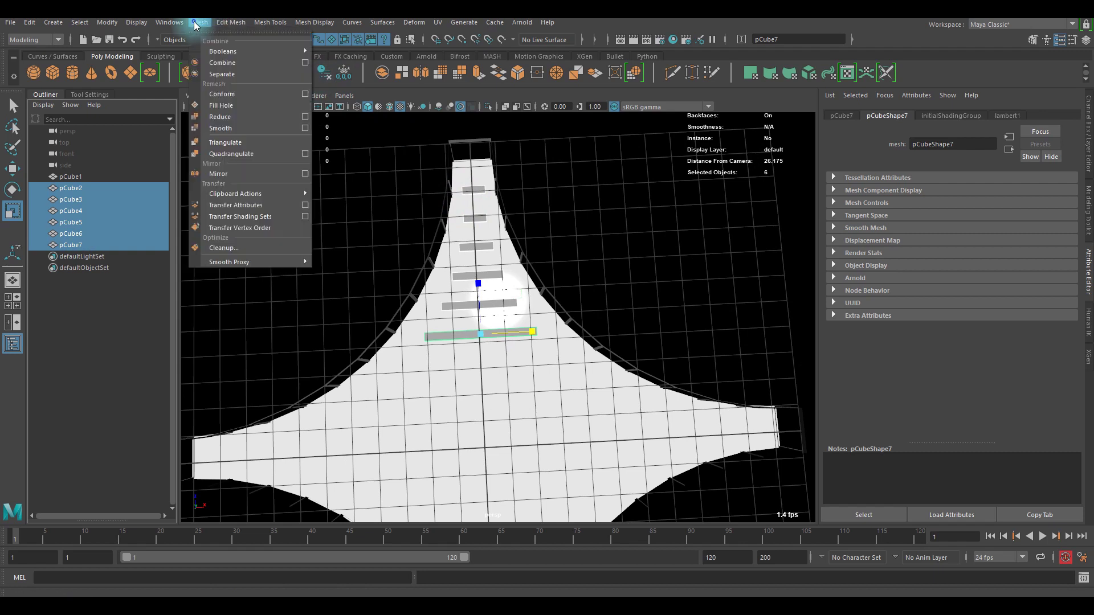
{"action": "left_click", "coordinate": [222, 63]}
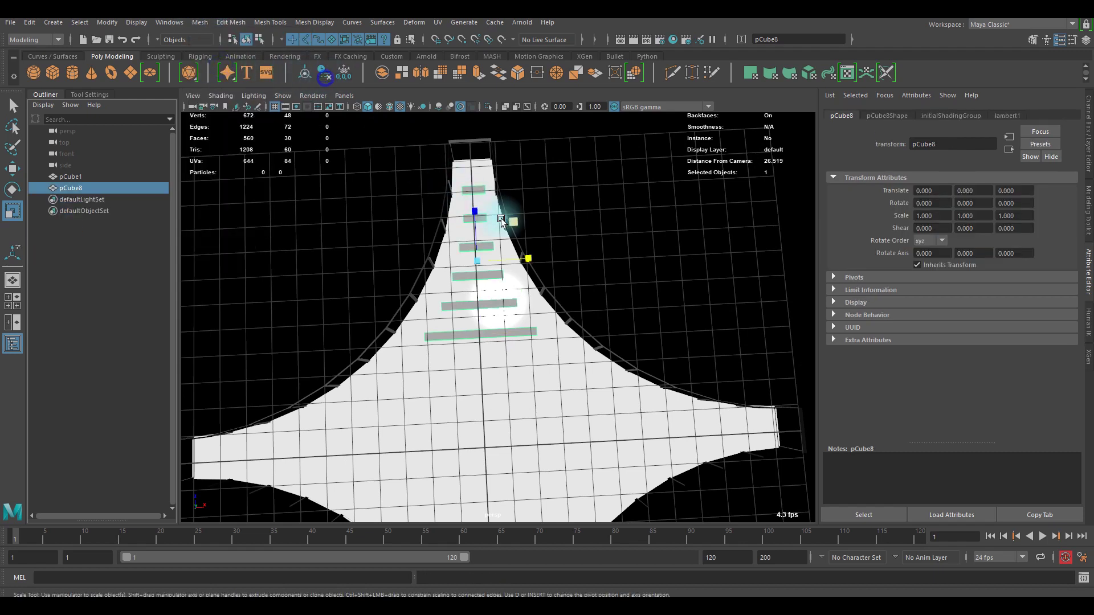
Move the combined strips' pivot to the centre of the grid
{"action": "left_click_drag", "start_coordinate": [514, 263], "coordinate": [516, 274], "text": "alt"}
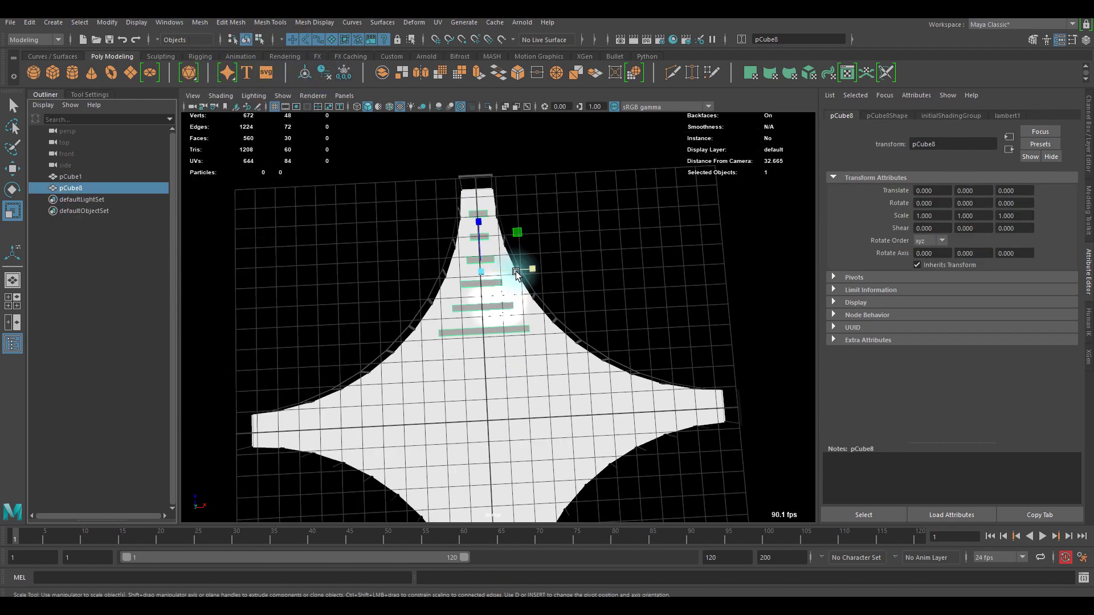
{"action": "key", "text": "d"}
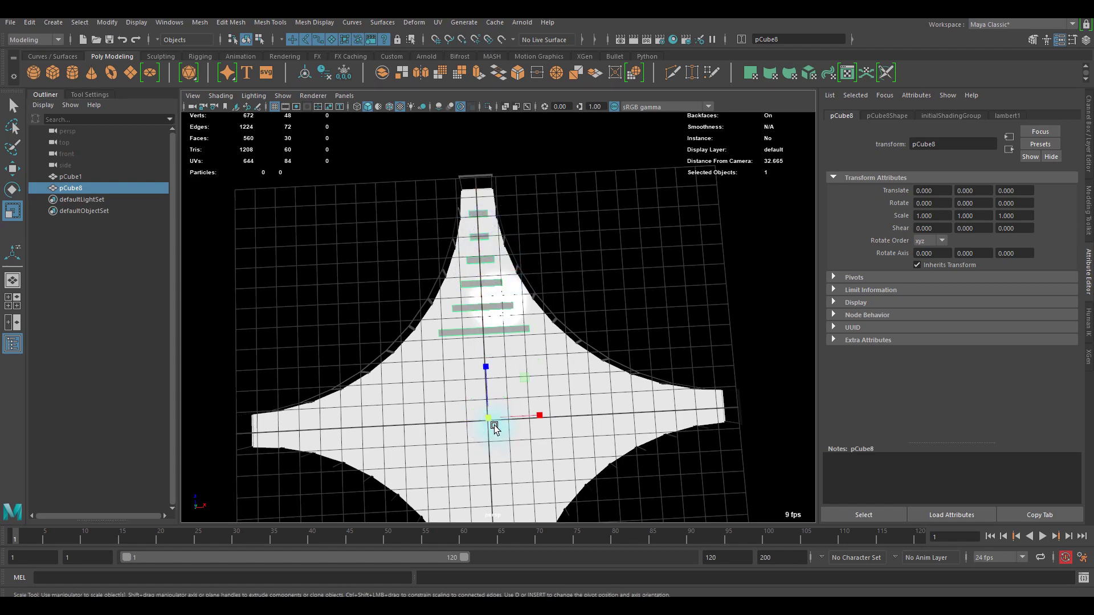
{"action": "left_click_drag", "start_coordinate": [494, 432], "coordinate": [501, 392], "text": "alt"}
{"action": "key", "text": "w"}
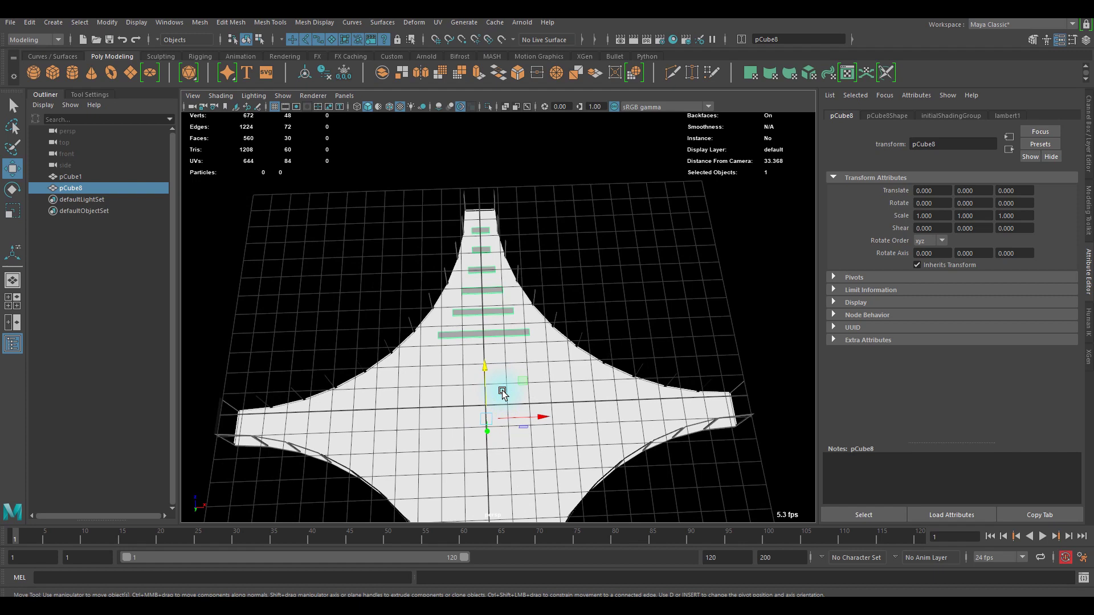
Duplicate the strip set three times, rotating each copy a further 90° about the vertical axis to fill the other arms
{"action": "key", "text": "ctrl+d"}
{"action": "key", "text": "e"}
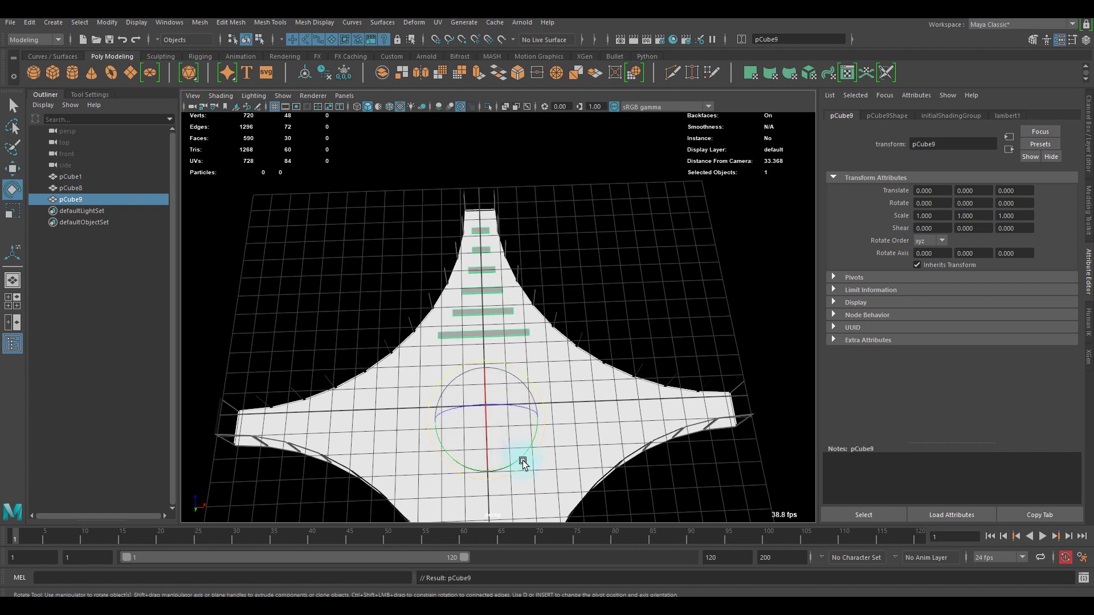
{"action": "left_click_drag", "start_coordinate": [522, 458], "coordinate": [456, 484]}
{"action": "key", "text": "shift+d"}
{"action": "key", "text": "shift+d"}
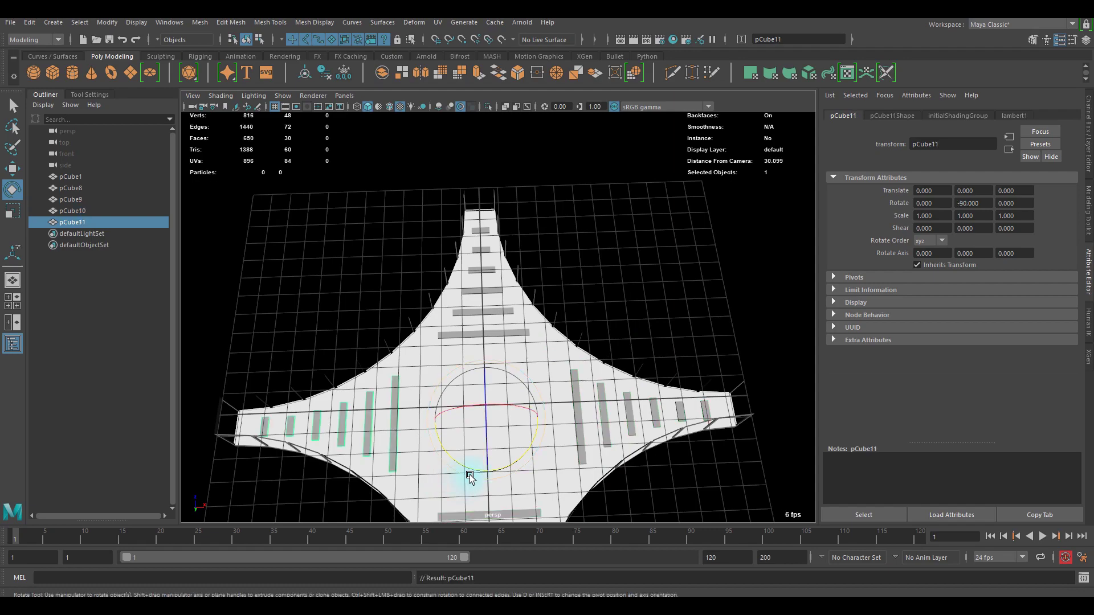
Combine the four sets of ceiling strips into one mesh and delete its history
{"action": "scroll", "coordinate": [457, 479], "scroll_direction": "down", "scroll_amount": 5}
{"action": "left_click", "coordinate": [76, 189], "text": "shift"}
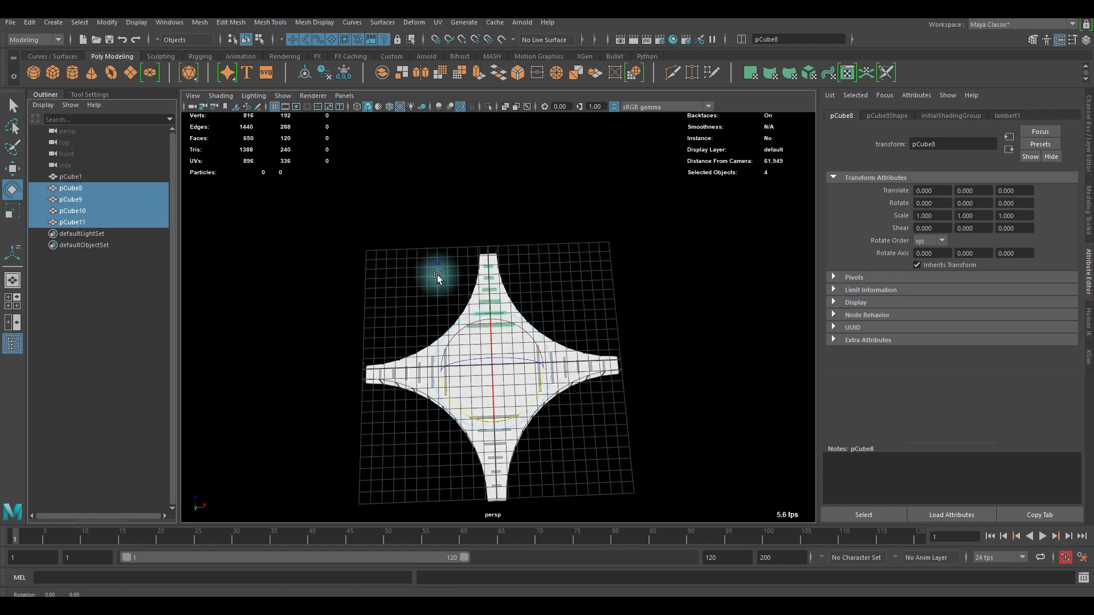
{"action": "left_click_drag", "start_coordinate": [440, 276], "coordinate": [316, 322], "text": "alt"}
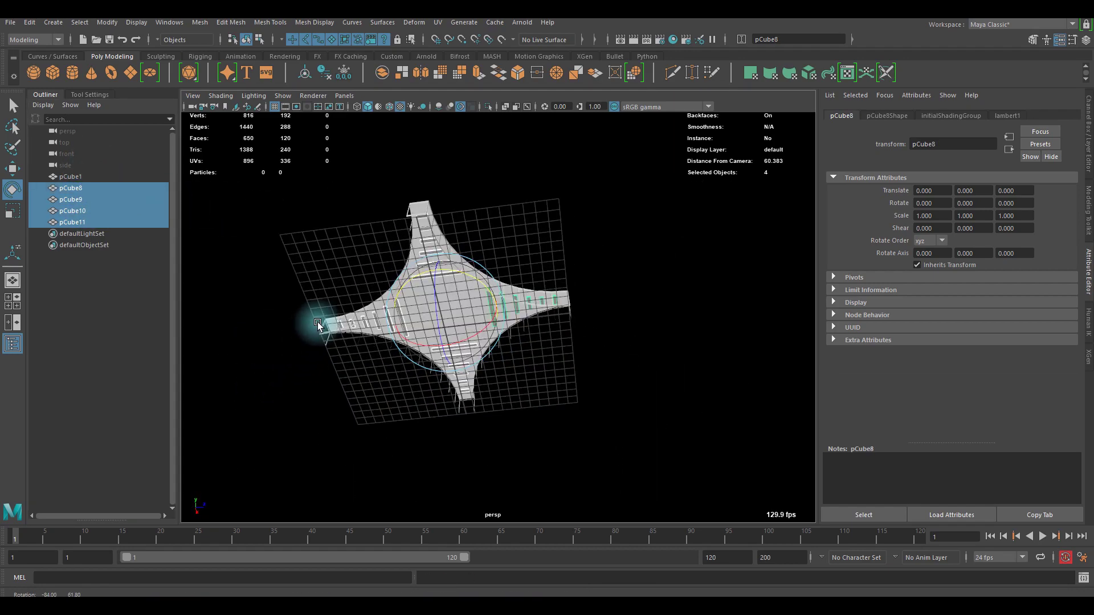
{"action": "scroll", "coordinate": [336, 310], "scroll_direction": "up", "scroll_amount": 5}
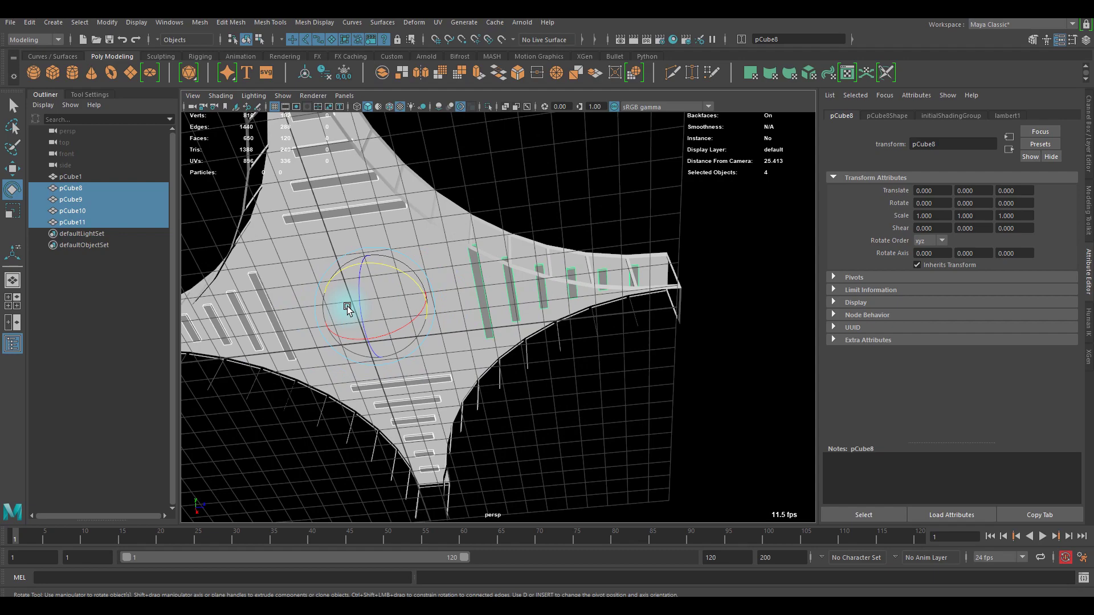
{"action": "left_click", "coordinate": [200, 22]}
{"action": "left_click", "coordinate": [228, 68]}
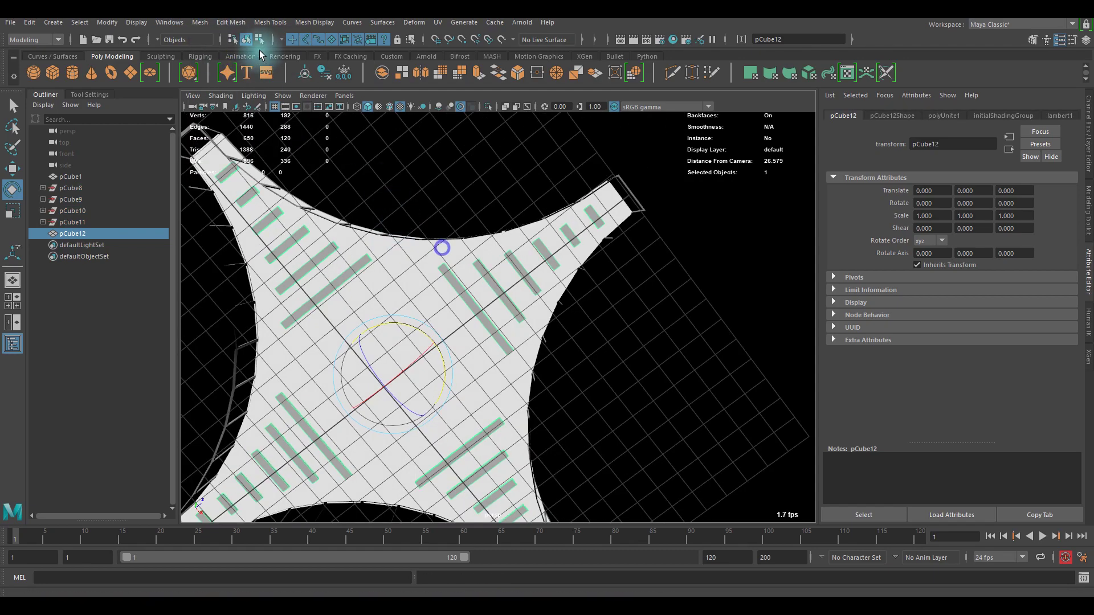
{"action": "left_click", "coordinate": [325, 73]}
Assign a new aiStandardSurface material to the combined ceiling strips and name it aiLight
{"action": "middle_click_drag", "start_coordinate": [344, 285], "coordinate": [394, 149], "text": "alt"}
{"action": "scroll", "coordinate": [393, 140], "scroll_direction": "up", "scroll_amount": 2}
{"action": "scroll", "coordinate": [385, 161], "scroll_direction": "down", "scroll_amount": 2}
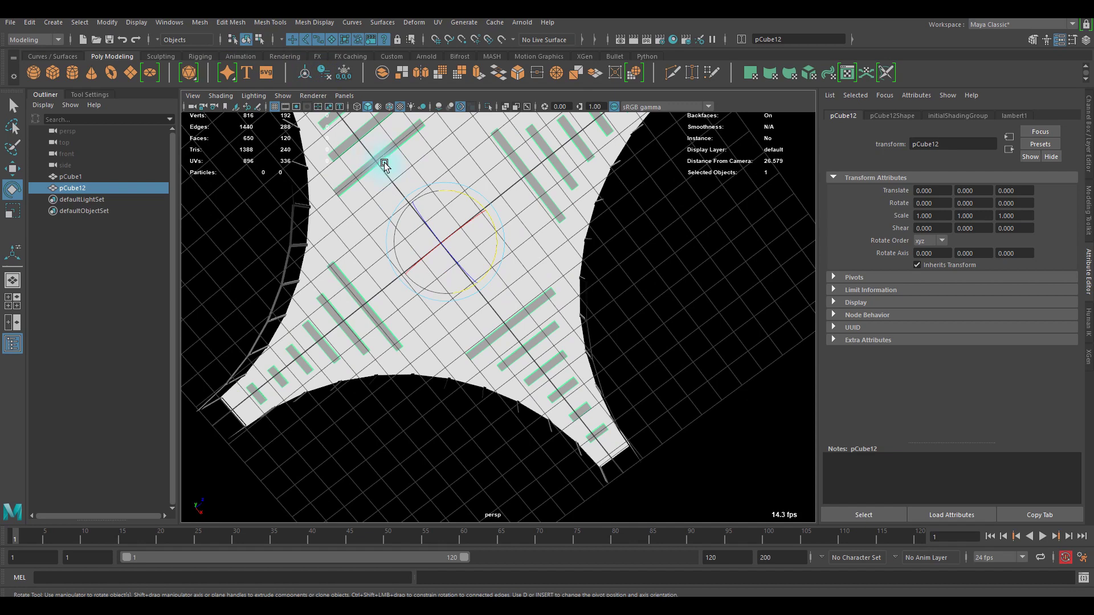
{"action": "right_click", "coordinate": [384, 162]}
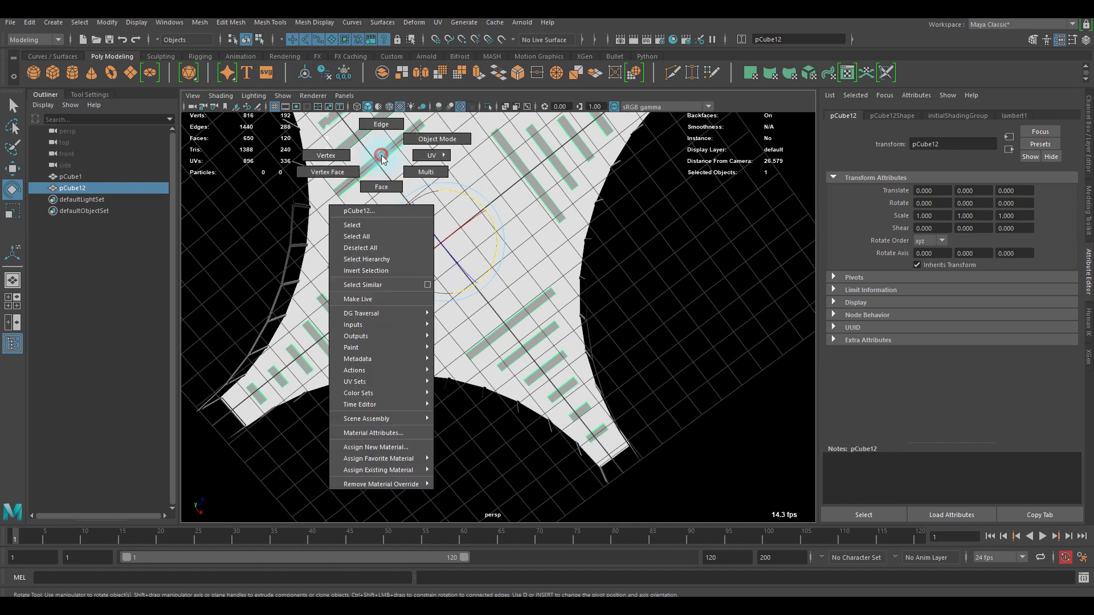
{"action": "left_click", "coordinate": [387, 444]}
{"action": "left_click", "coordinate": [530, 173]}
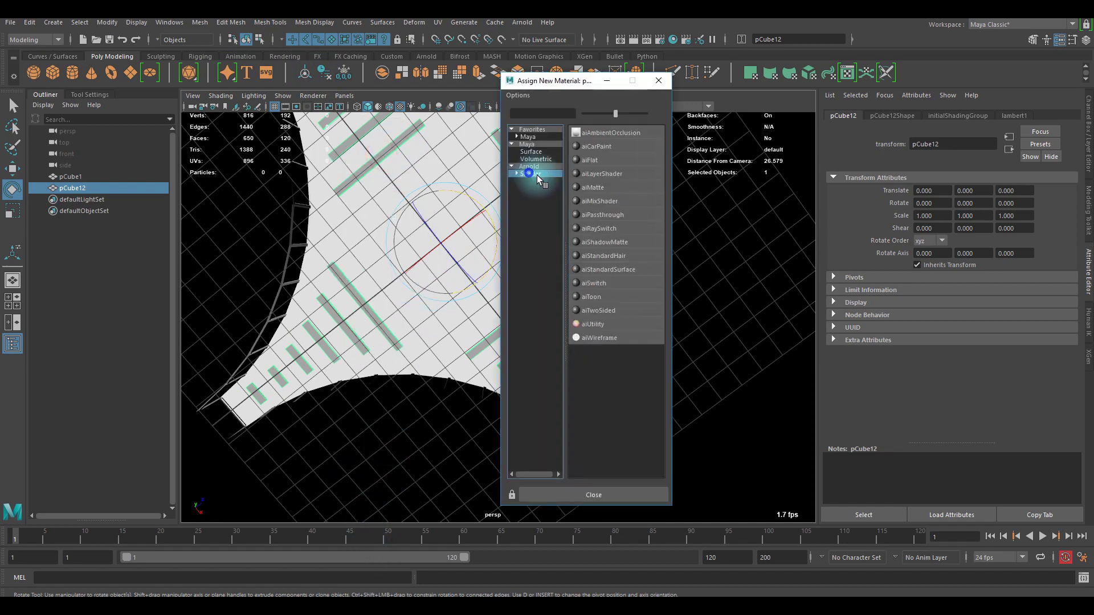
{"action": "left_click", "coordinate": [613, 269]}
{"action": "double_click", "coordinate": [991, 147]}
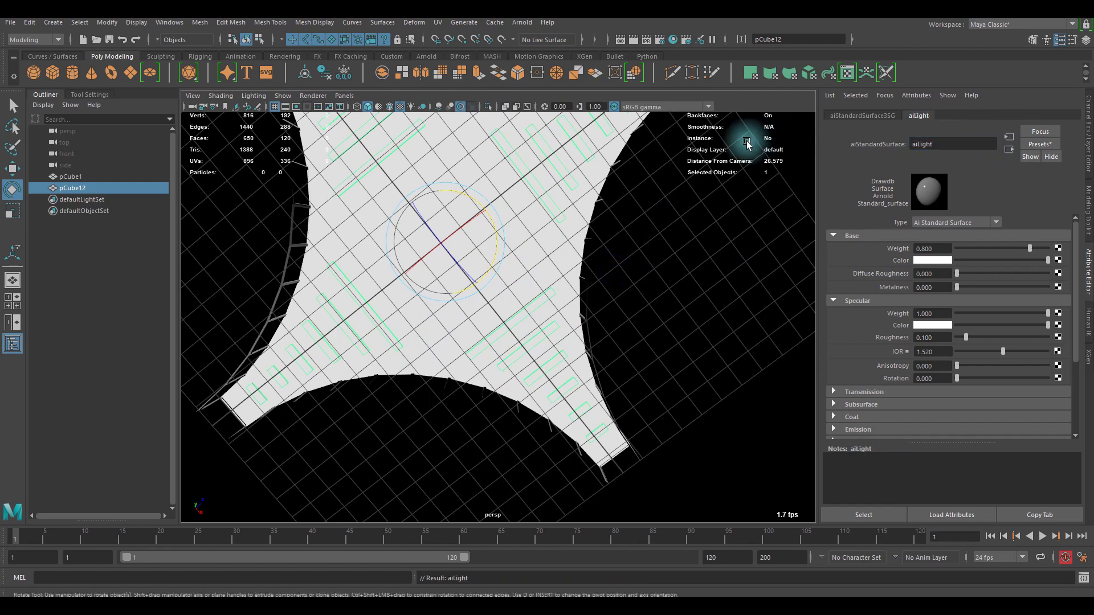
Set the aiLight material's emission weight to 1 and its base and specular weights to 0
{"action": "scroll", "coordinate": [945, 339], "scroll_direction": "down", "scroll_amount": 3}
{"action": "left_click", "coordinate": [859, 319]}
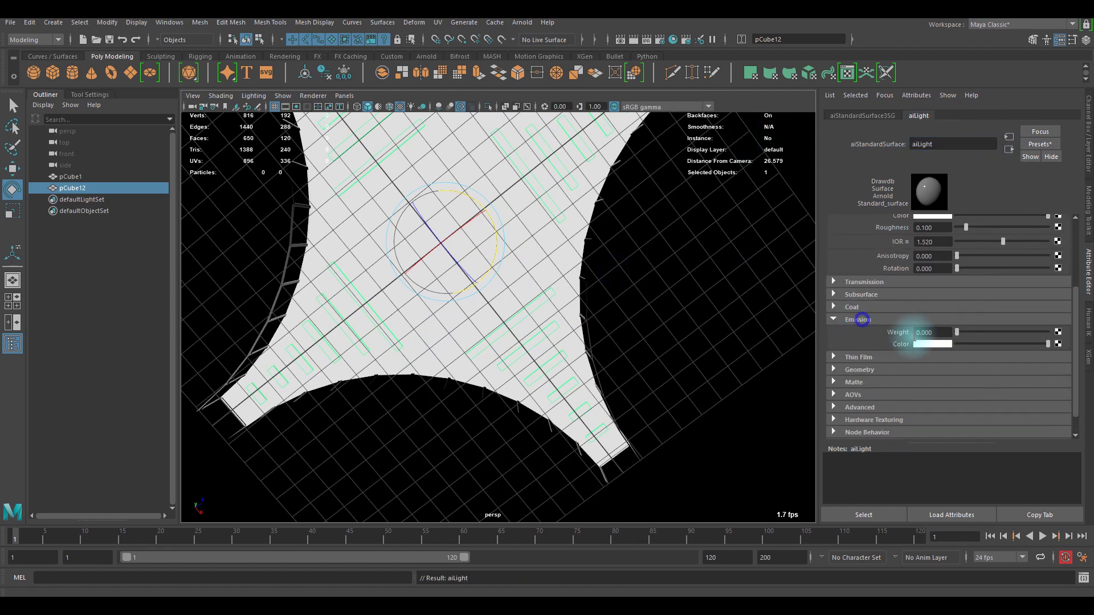
{"action": "scroll", "coordinate": [985, 322], "scroll_direction": "up", "scroll_amount": 4}
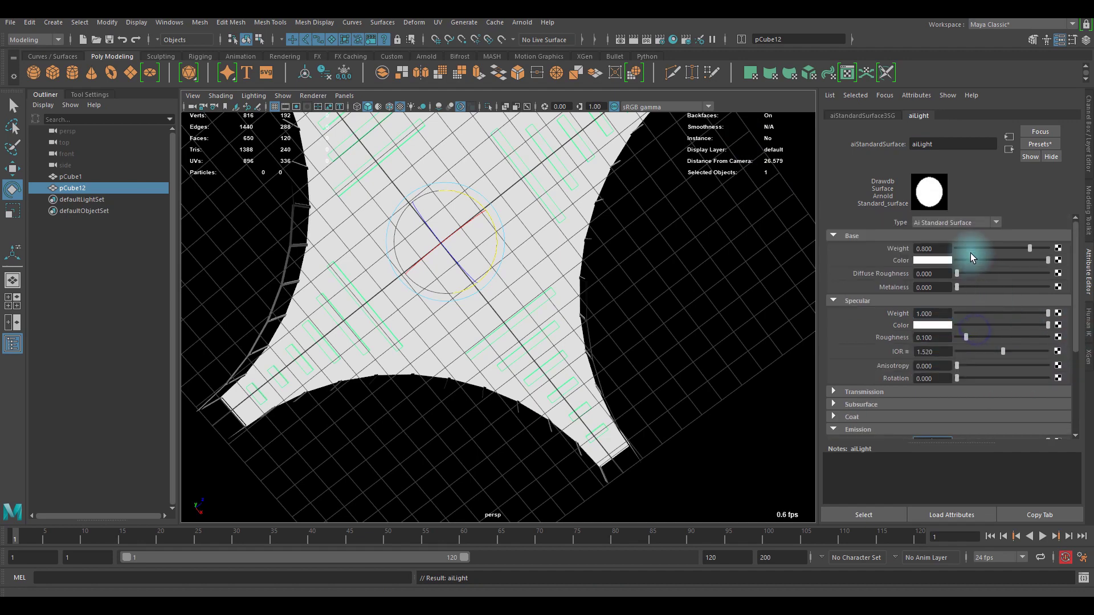
{"action": "left_click_drag", "start_coordinate": [974, 248], "coordinate": [939, 247]}
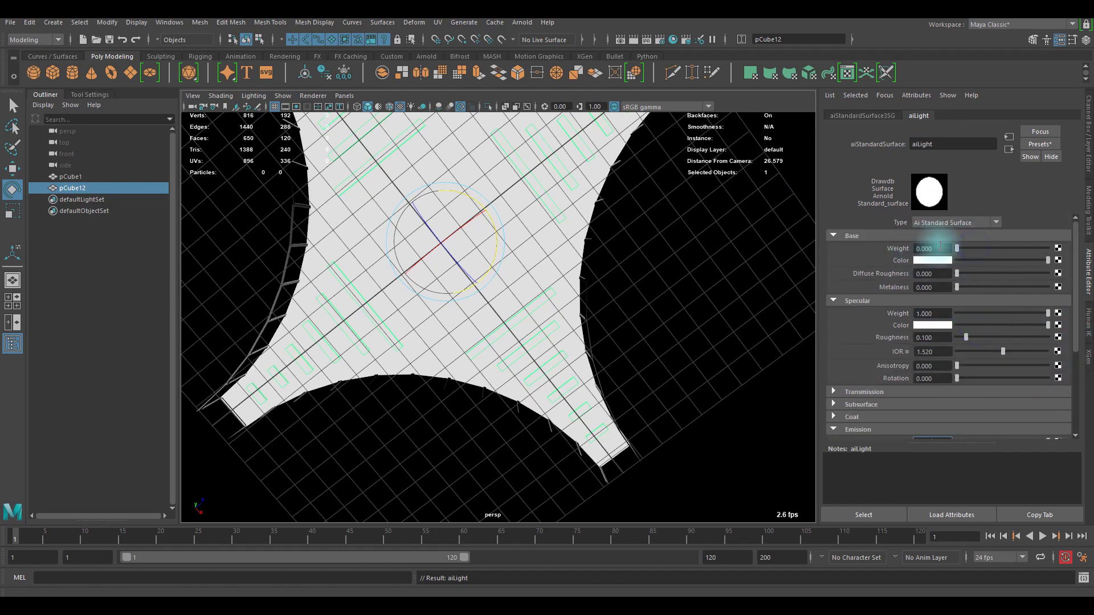
{"action": "scroll", "coordinate": [912, 262], "scroll_direction": "down", "scroll_amount": 2}
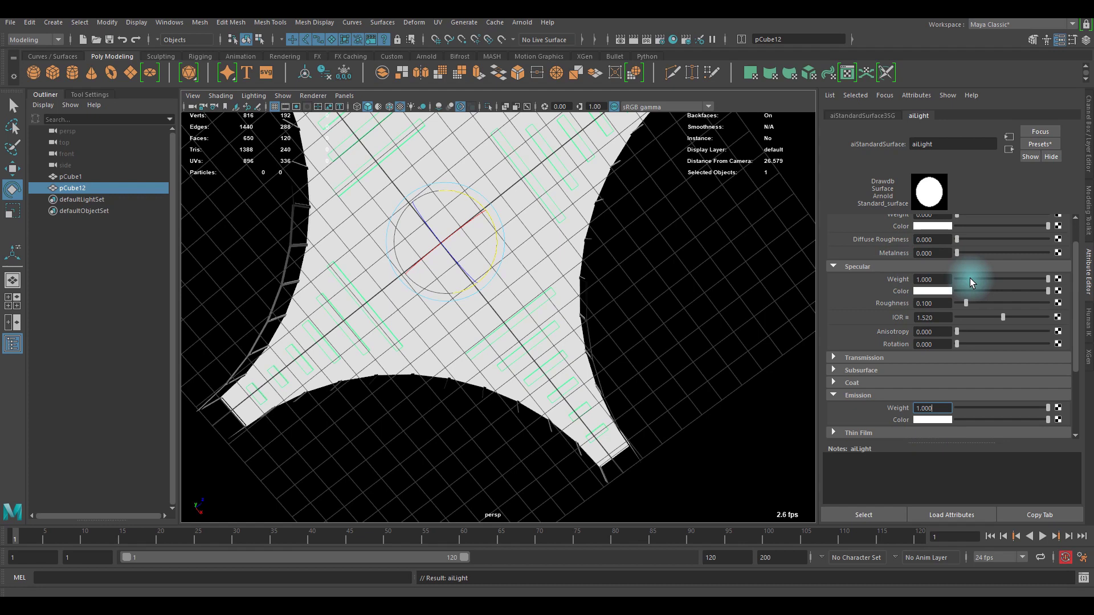
{"action": "left_click_drag", "start_coordinate": [982, 277], "coordinate": [959, 276]}
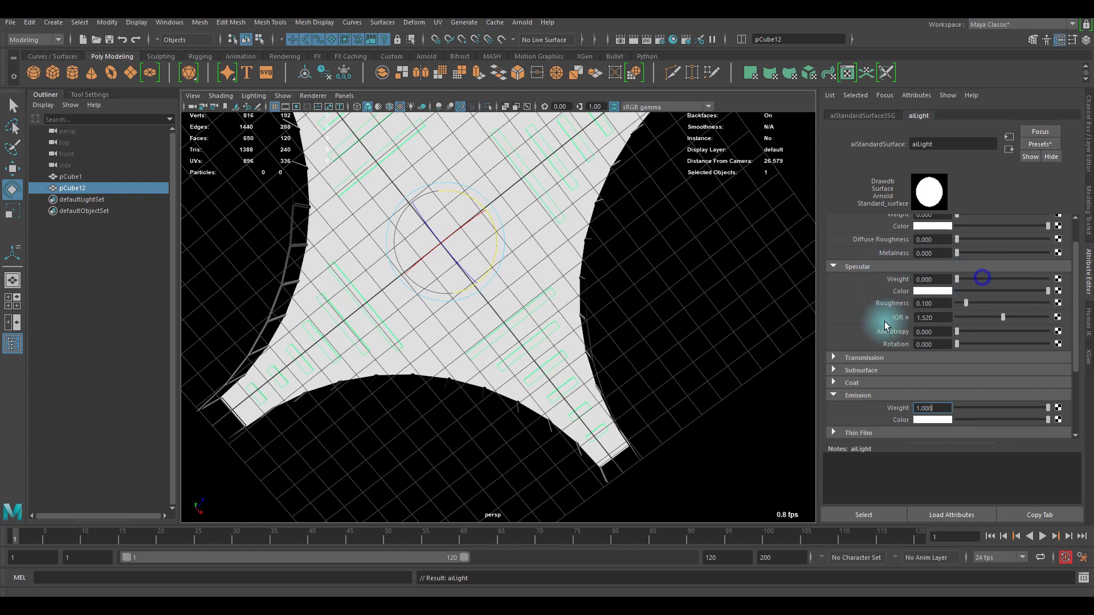
Raise the aiLight material's emission weight to 5 and deselect the strips
{"action": "scroll", "coordinate": [944, 385], "scroll_direction": "down", "scroll_amount": 2}
{"action": "double_click", "coordinate": [933, 374]}
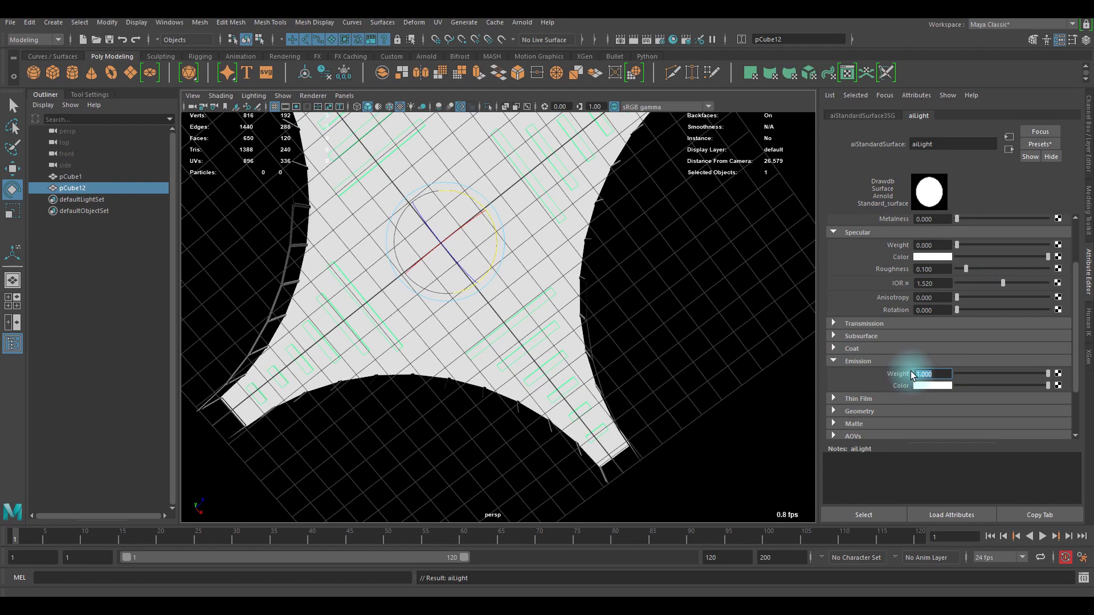
{"action": "type", "text": "5"}
{"action": "left_click", "coordinate": [731, 335]}
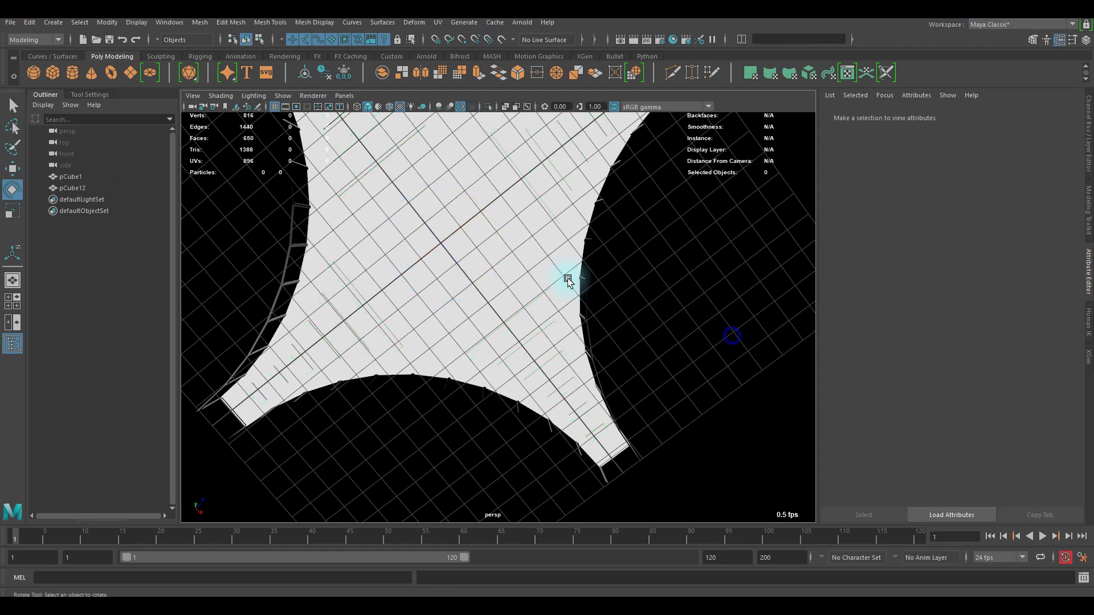
Darken the base color of the building's aiStandardSurface2 material to a mid grey
{"action": "left_click_drag", "start_coordinate": [566, 276], "coordinate": [412, 247], "text": "alt"}
{"action": "left_click", "coordinate": [412, 247]}
{"action": "left_click_drag", "start_coordinate": [511, 262], "coordinate": [490, 274], "text": "alt"}
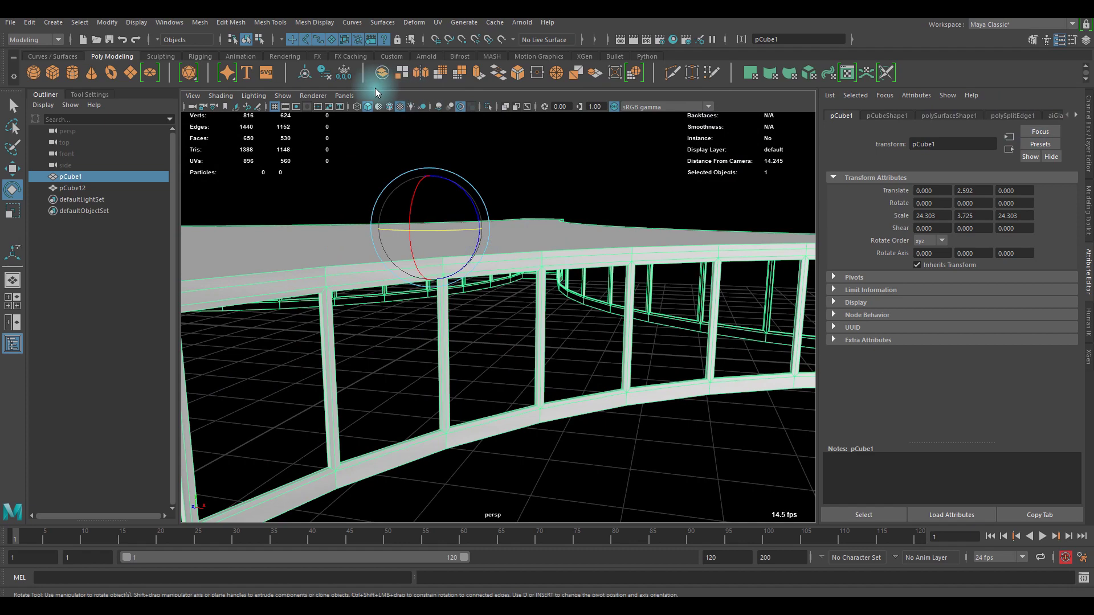
{"action": "left_click", "coordinate": [984, 115]}
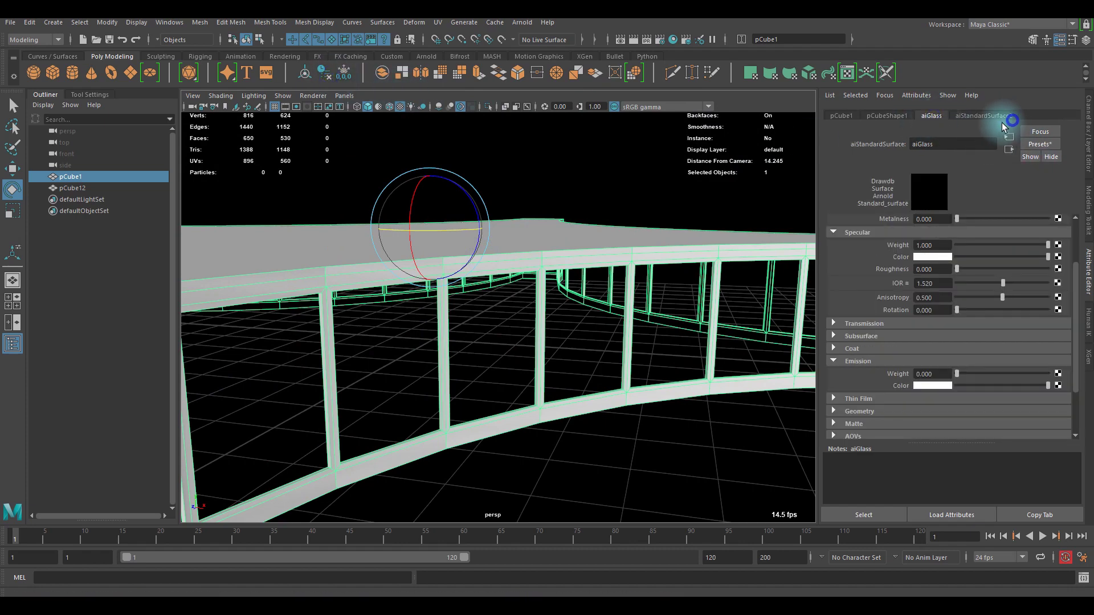
{"action": "scroll", "coordinate": [986, 243], "scroll_direction": "up", "scroll_amount": 3}
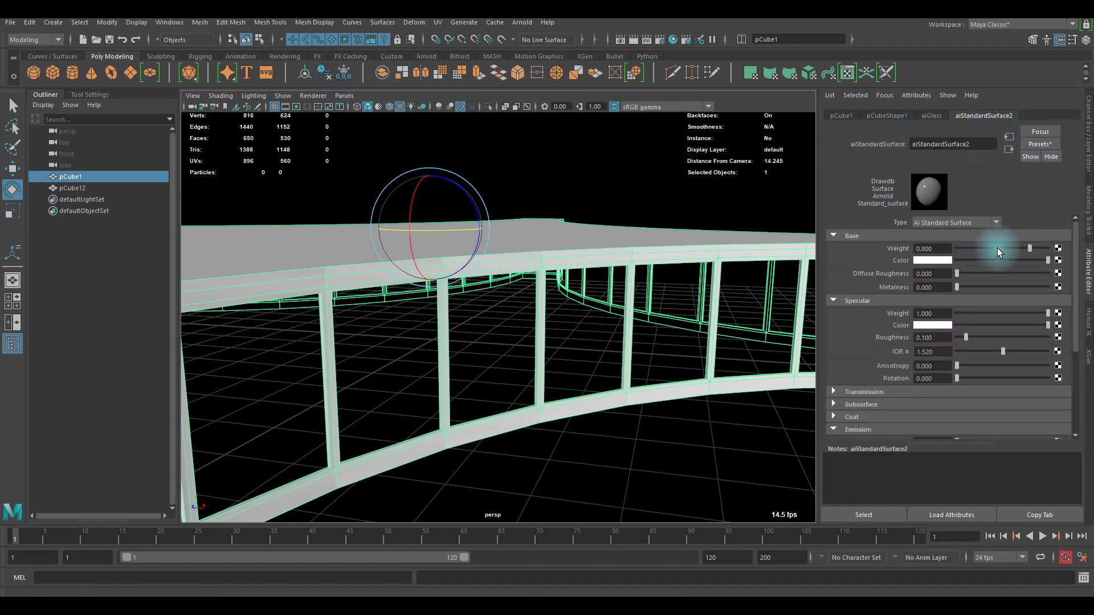
{"action": "mouse_move", "coordinate": [995, 258]}
{"action": "left_mouse_down"}
{"action": "mouse_move", "coordinate": [970, 259]}
{"action": "mouse_move", "coordinate": [987, 259]}
{"action": "left_mouse_up"}
{"action": "left_click", "coordinate": [654, 491]}
Select the ceiling light strips and scale them slightly along the vertical axis
{"action": "left_click_drag", "start_coordinate": [654, 470], "coordinate": [424, 220], "text": "alt"}
{"action": "left_click", "coordinate": [392, 186]}
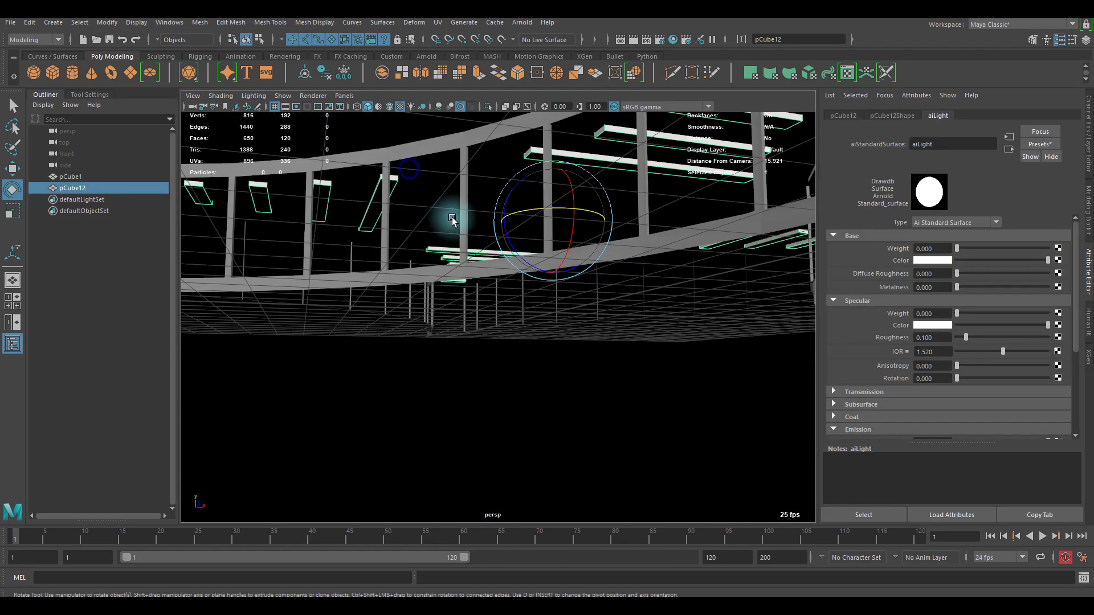
{"action": "key", "text": "r"}
{"action": "key", "text": "w"}
{"action": "left_click_drag", "start_coordinate": [562, 195], "coordinate": [552, 211], "text": "alt"}
{"action": "key", "text": "r"}
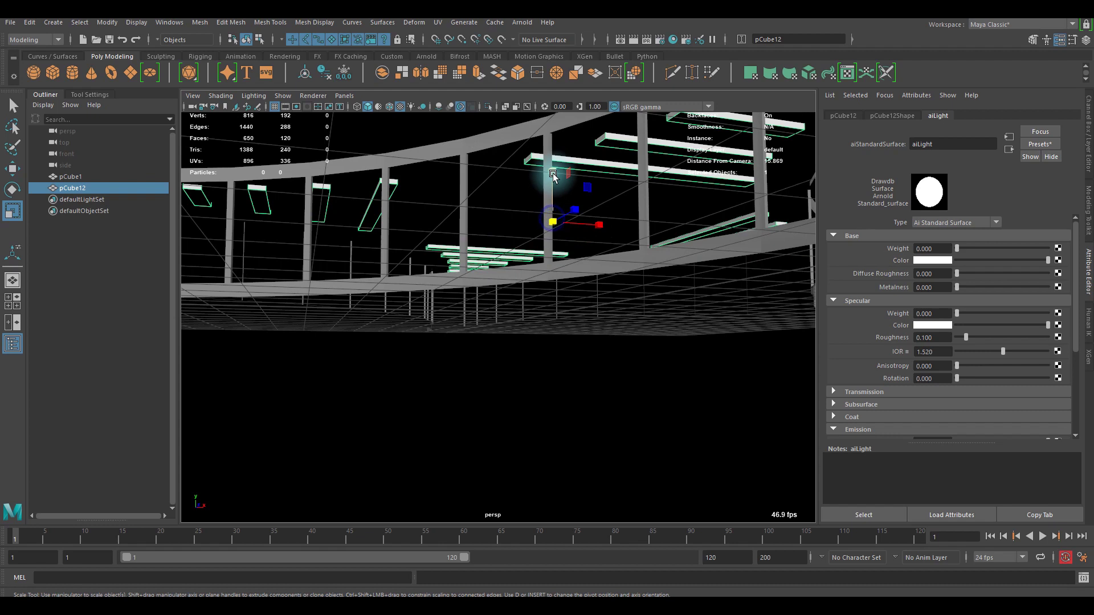
{"action": "mouse_move", "coordinate": [552, 174]}
{"action": "left_mouse_down"}
{"action": "mouse_move", "coordinate": [553, 205]}
{"action": "mouse_move", "coordinate": [553, 157]}
{"action": "mouse_move", "coordinate": [553, 176]}
{"action": "left_mouse_up"}
{"action": "key", "text": "w"}
{"action": "key", "text": "r"}
{"action": "left_click_drag", "start_coordinate": [535, 222], "coordinate": [593, 221], "text": "alt"}
Examine the whole building and the ceiling light strips in all four arms from outside and below
{"action": "scroll", "coordinate": [615, 320], "scroll_direction": "down", "scroll_amount": 5}
{"action": "left_click", "coordinate": [688, 347]}
{"action": "scroll", "coordinate": [688, 349], "scroll_direction": "down", "scroll_amount": 1}
{"action": "left_click_drag", "start_coordinate": [688, 349], "coordinate": [620, 359], "text": "alt"}
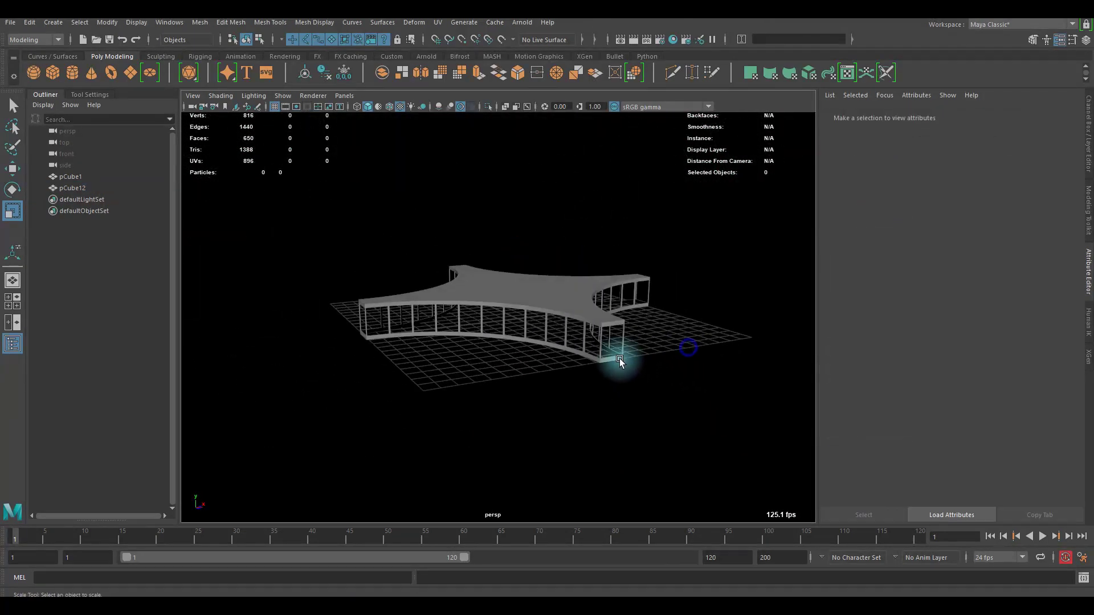
{"action": "scroll", "coordinate": [620, 357], "scroll_direction": "up", "scroll_amount": 4}
{"action": "left_click_drag", "start_coordinate": [446, 291], "coordinate": [478, 248], "text": "alt"}
{"action": "left_click_drag", "start_coordinate": [558, 317], "coordinate": [333, 289], "text": "alt"}
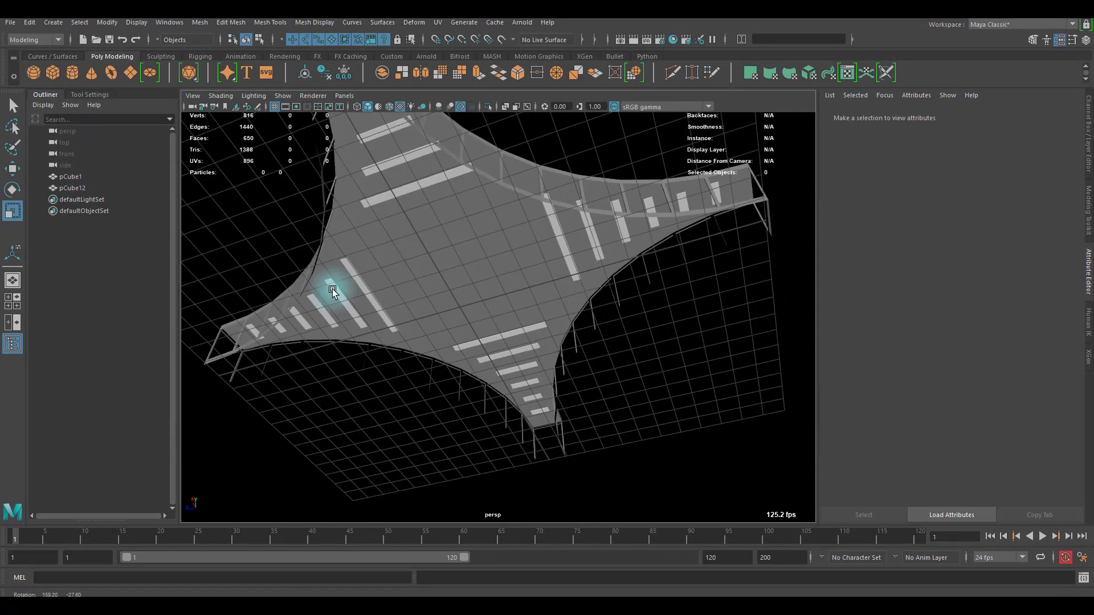
{"action": "left_click_drag", "start_coordinate": [377, 255], "coordinate": [493, 244], "text": "alt"}
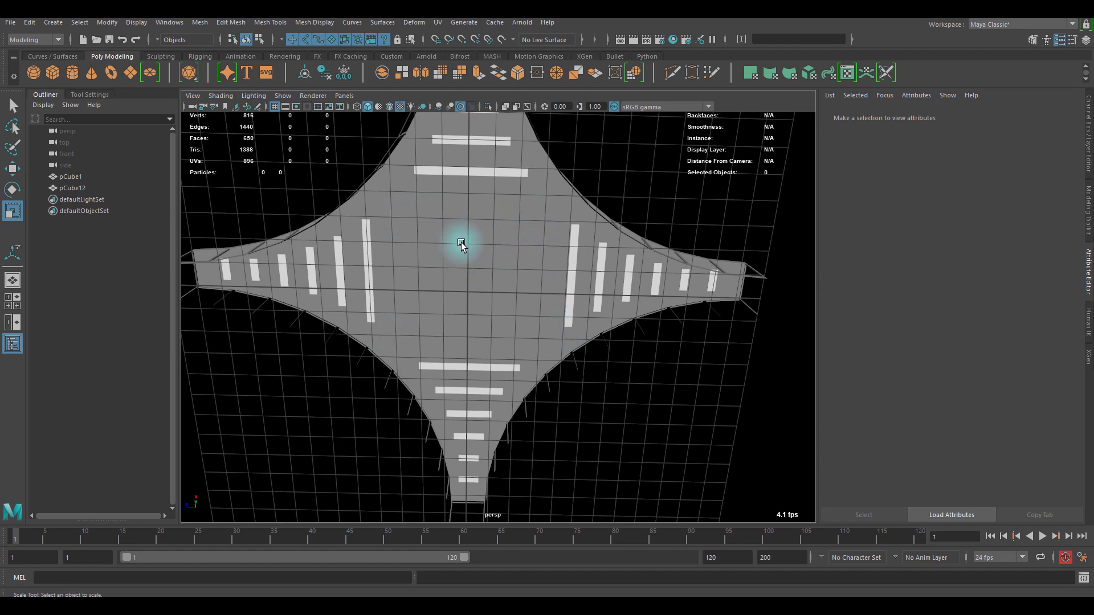
Combine the building mesh and the light strips into one object and delete its history
{"action": "left_click", "coordinate": [80, 177]}
{"action": "left_click", "coordinate": [90, 187], "text": "shift"}
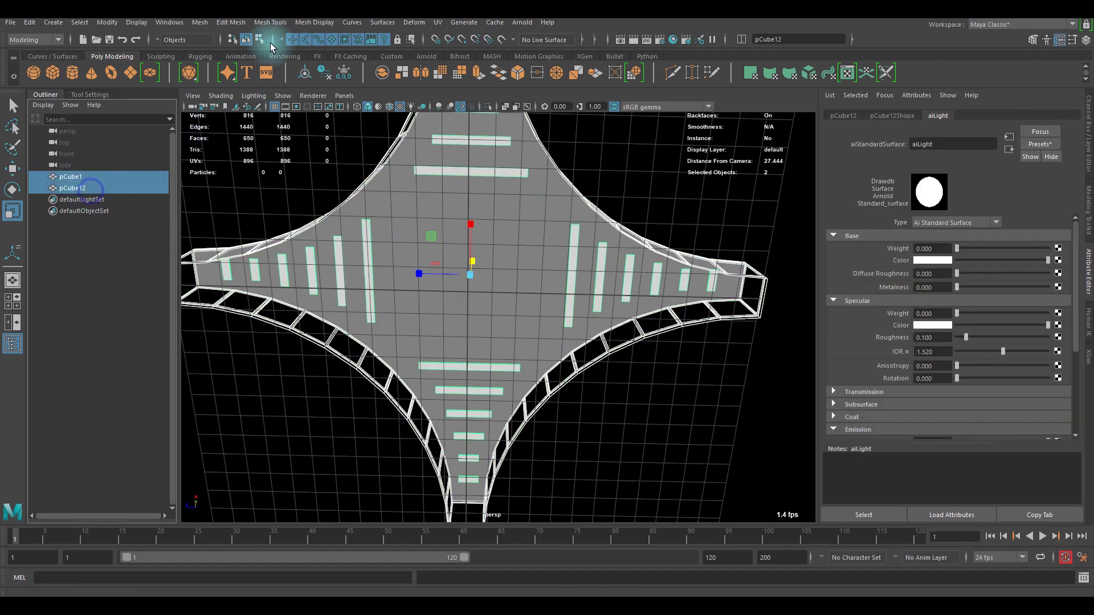
{"action": "left_click", "coordinate": [205, 24]}
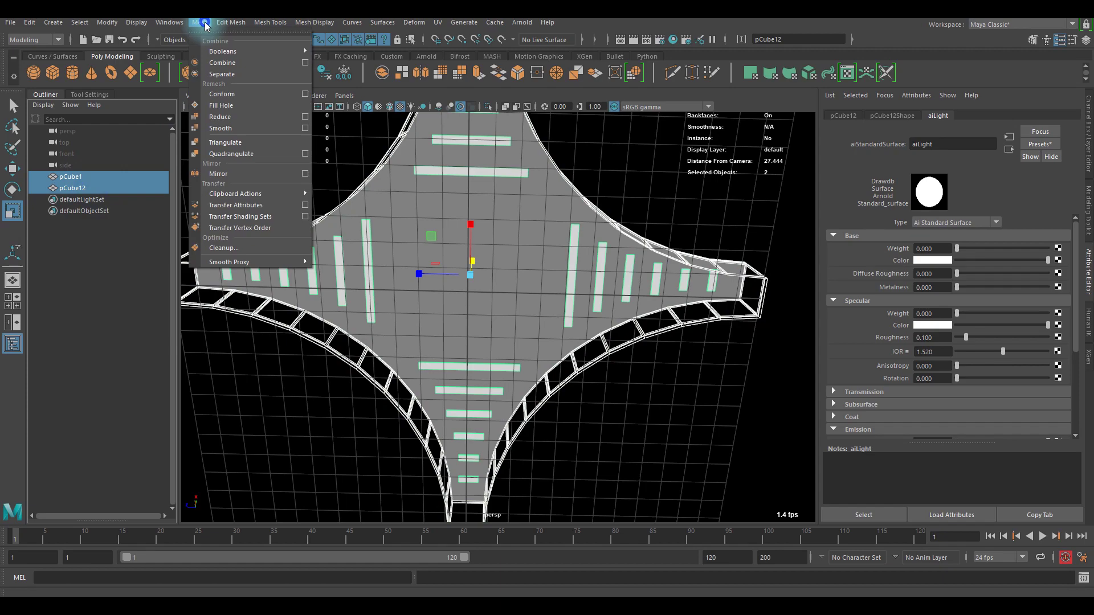
{"action": "left_click", "coordinate": [219, 57]}
{"action": "left_click", "coordinate": [325, 70]}
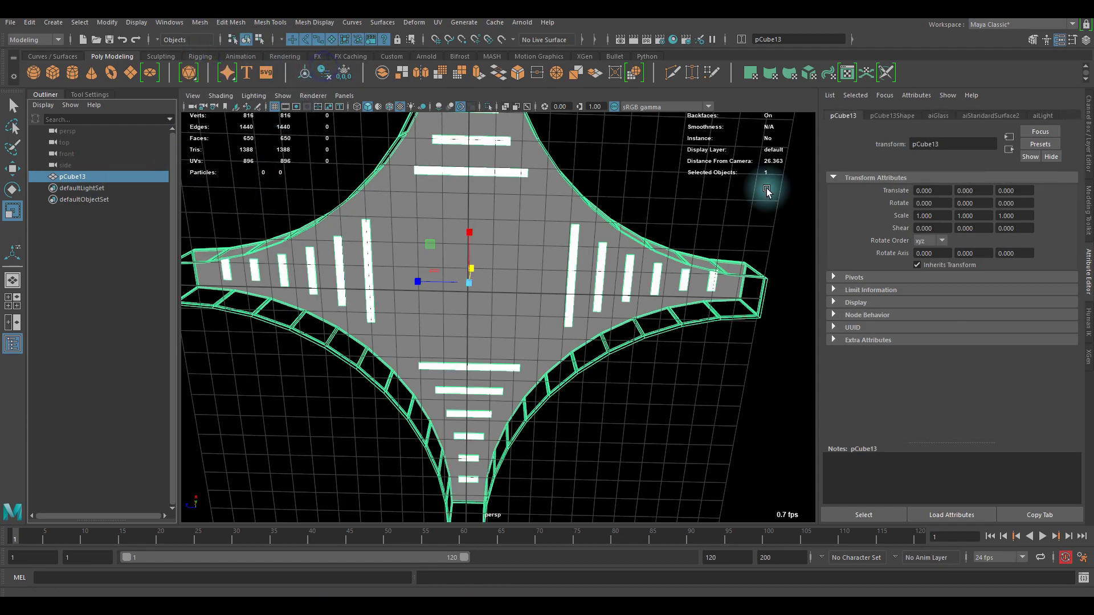
Center the pivot of the combined building floor
{"action": "left_click_drag", "start_coordinate": [525, 249], "coordinate": [479, 226], "text": "alt"}
{"action": "left_click_drag", "start_coordinate": [500, 374], "coordinate": [477, 315], "text": "alt"}
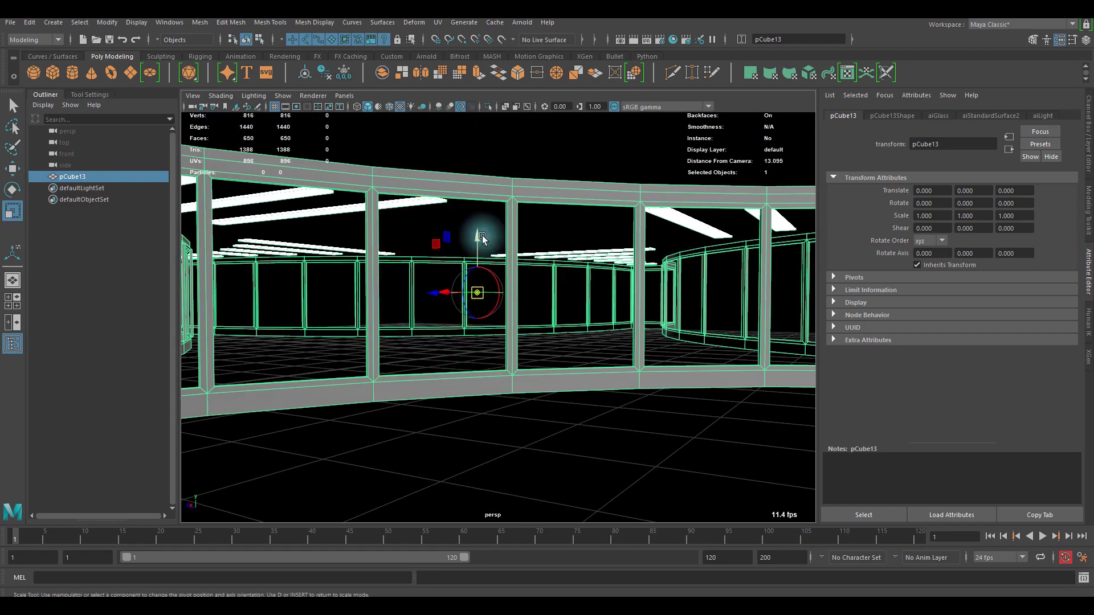
{"action": "left_click_drag", "start_coordinate": [477, 293], "coordinate": [478, 337], "text": "alt"}
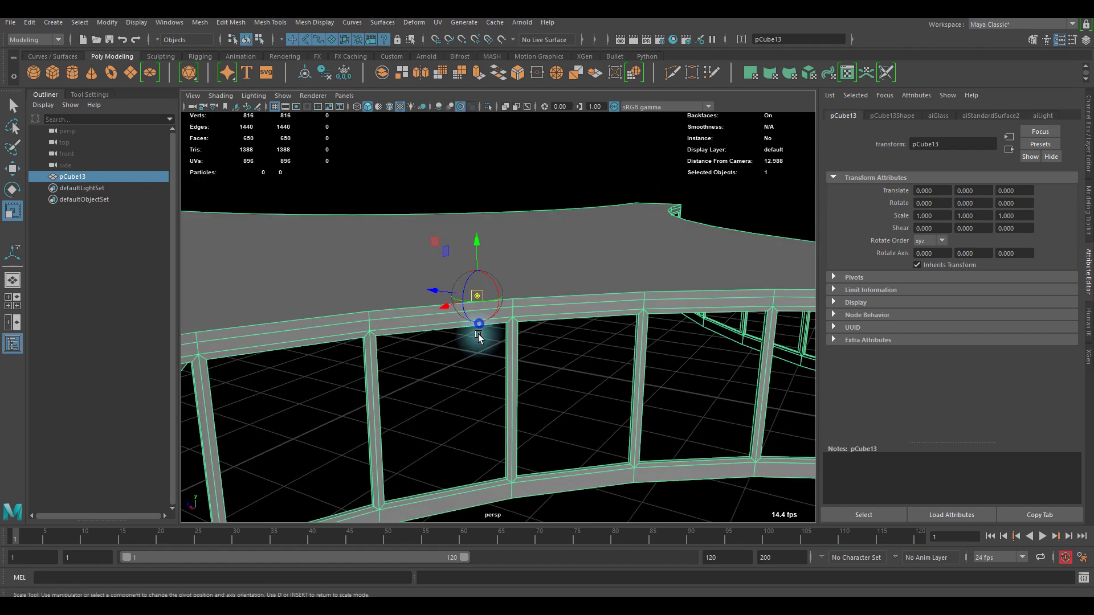
{"action": "key", "text": "d"}
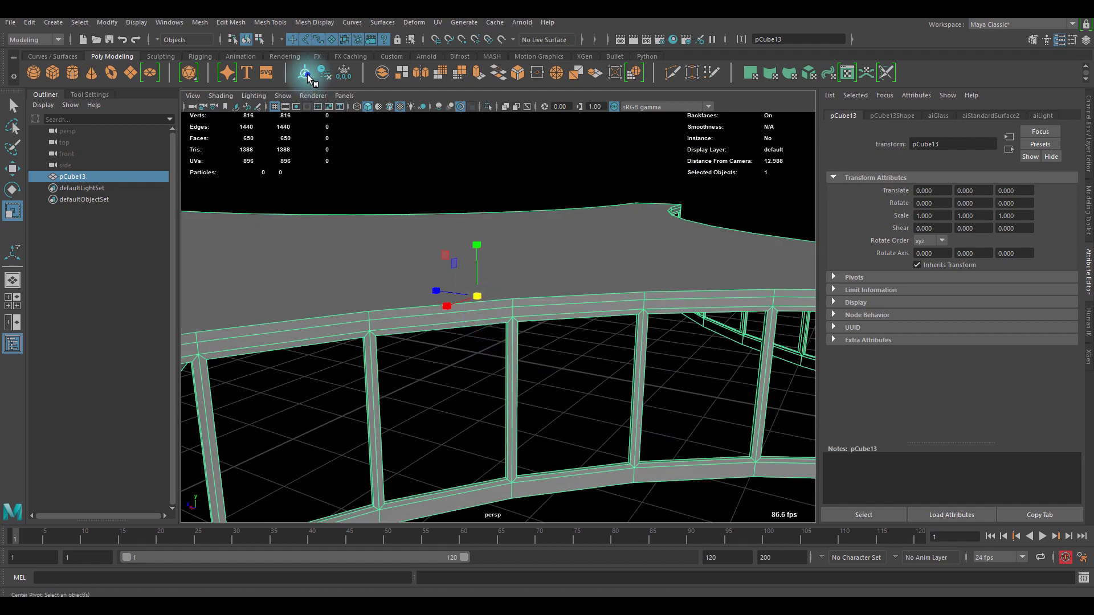
Move the building's pivot straight down to the bottom edge of the lower frame, snapping it to a vertex
{"action": "left_click_drag", "start_coordinate": [470, 268], "coordinate": [459, 258], "text": "alt"}
{"action": "mouse_move", "coordinate": [498, 307]}
{"action": "left_mouse_down", "text": "alt"}
{"action": "mouse_move", "coordinate": [496, 342]}
{"action": "mouse_move", "coordinate": [505, 286]}
{"action": "mouse_move", "coordinate": [502, 302]}
{"action": "left_mouse_up", "text": "alt"}
{"action": "key", "text": "d"}
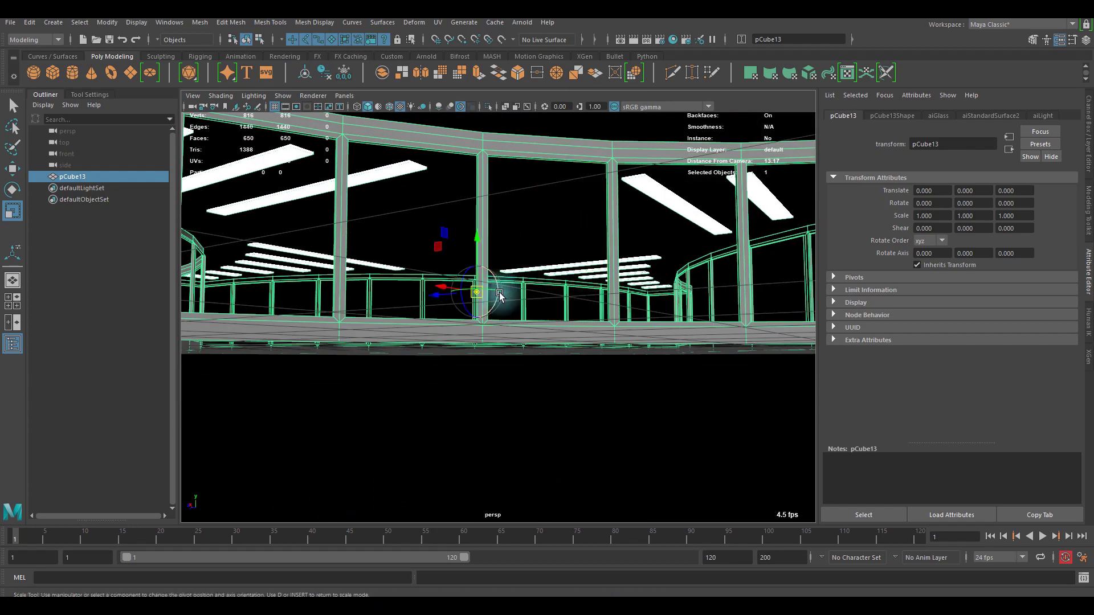
{"action": "left_click_drag", "start_coordinate": [483, 256], "coordinate": [506, 326], "text": "alt"}
{"action": "scroll", "coordinate": [485, 259], "scroll_direction": "up", "scroll_amount": 2}
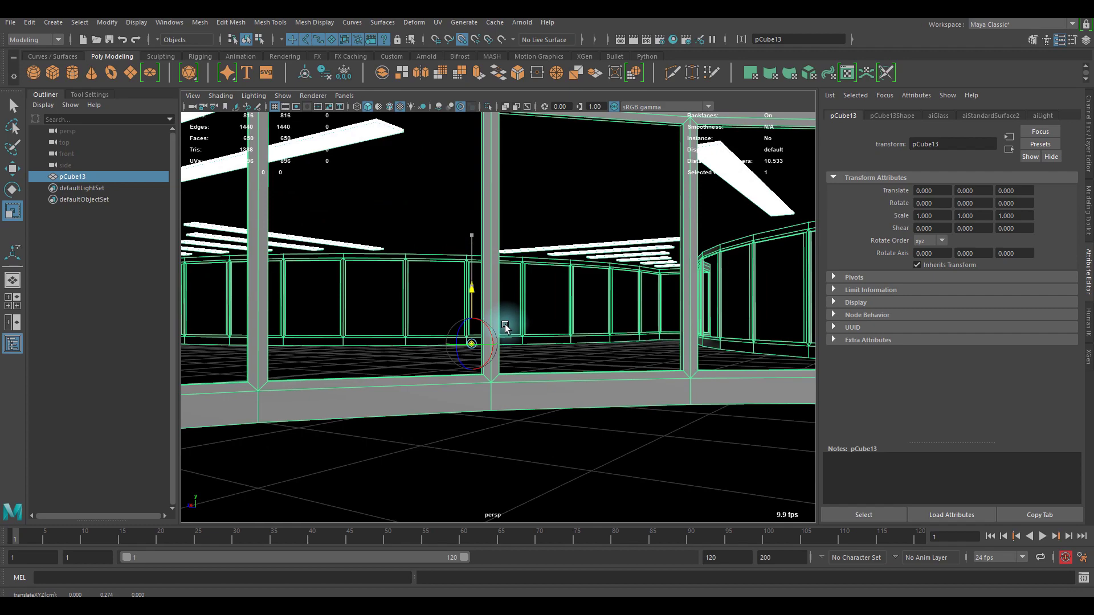
{"action": "left_click_drag", "start_coordinate": [506, 372], "coordinate": [486, 402]}
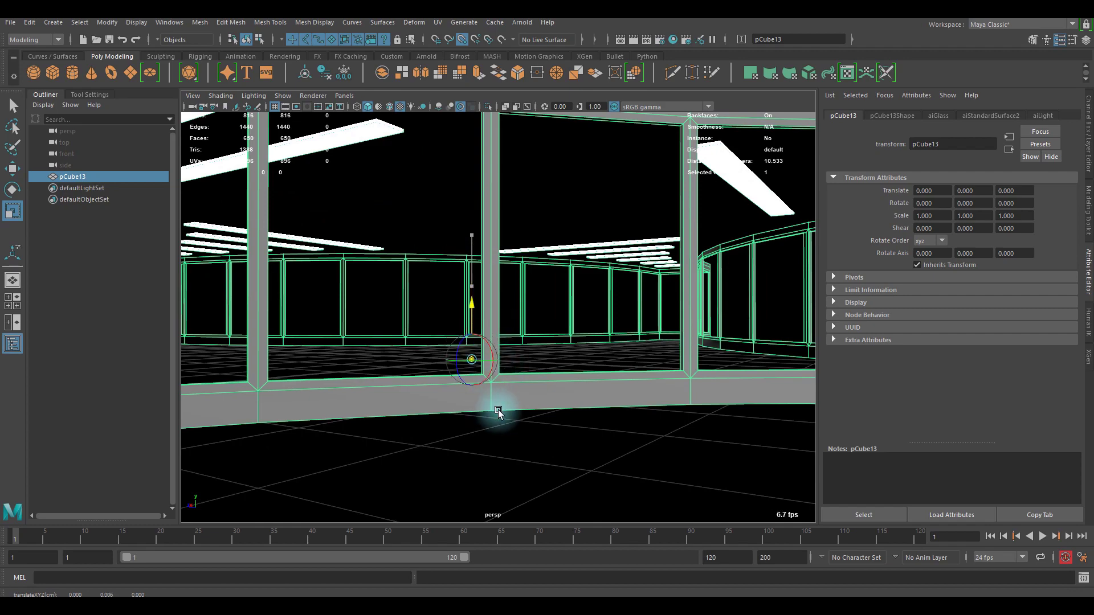
{"action": "scroll", "coordinate": [496, 407], "scroll_direction": "down", "scroll_amount": 3}
{"action": "left_click_drag", "start_coordinate": [498, 405], "coordinate": [481, 383], "text": "alt"}
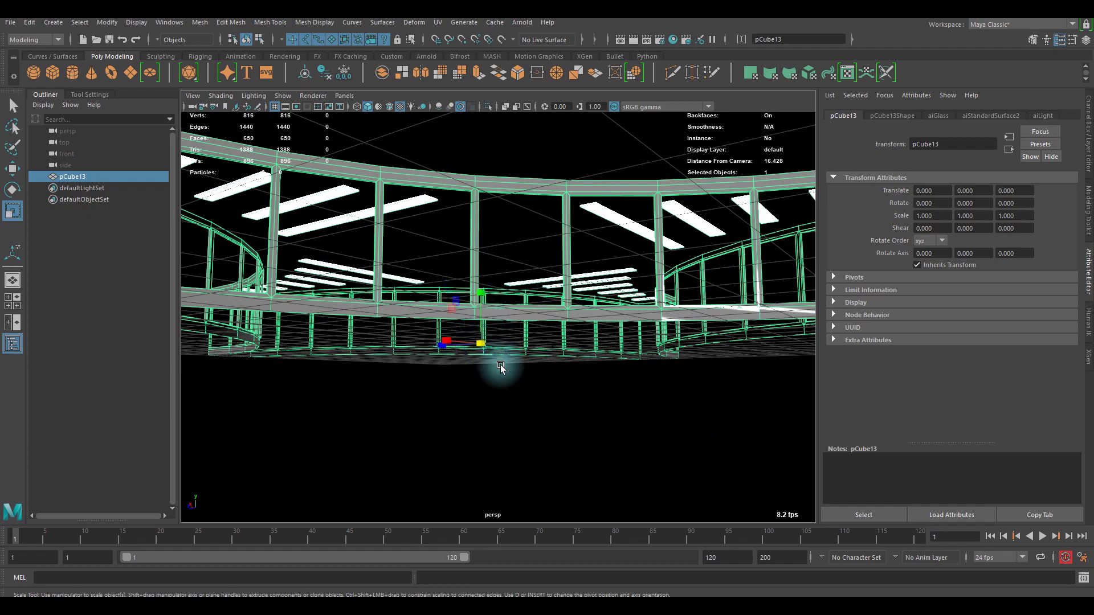
Duplicate the building floor and move the copy 2.497 units straight up so it sits on top of the original floor
{"action": "left_click_drag", "start_coordinate": [501, 367], "coordinate": [368, 345], "text": "alt"}
{"action": "scroll", "coordinate": [368, 346], "scroll_direction": "down", "scroll_amount": 5}
{"action": "left_click_drag", "start_coordinate": [426, 314], "coordinate": [468, 332], "text": "alt"}
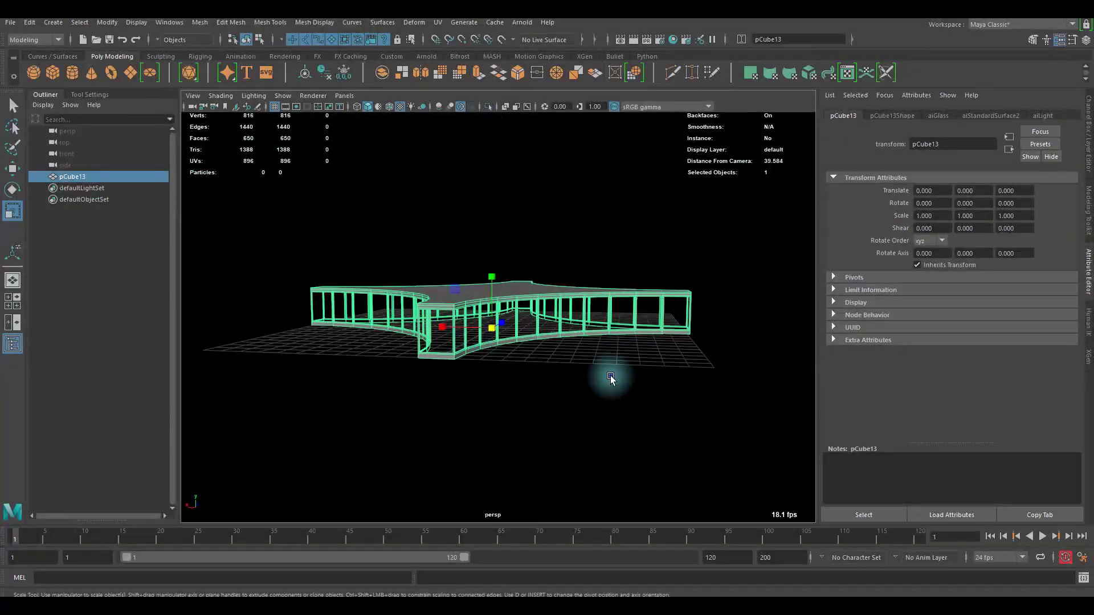
{"action": "left_click", "coordinate": [611, 378]}
{"action": "left_click_drag", "start_coordinate": [611, 377], "coordinate": [513, 317], "text": "alt"}
{"action": "left_click", "coordinate": [462, 303]}
{"action": "scroll", "coordinate": [488, 310], "scroll_direction": "up", "scroll_amount": 5}
{"action": "key", "text": "w"}
{"action": "scroll", "coordinate": [516, 319], "scroll_direction": "up", "scroll_amount": 3}
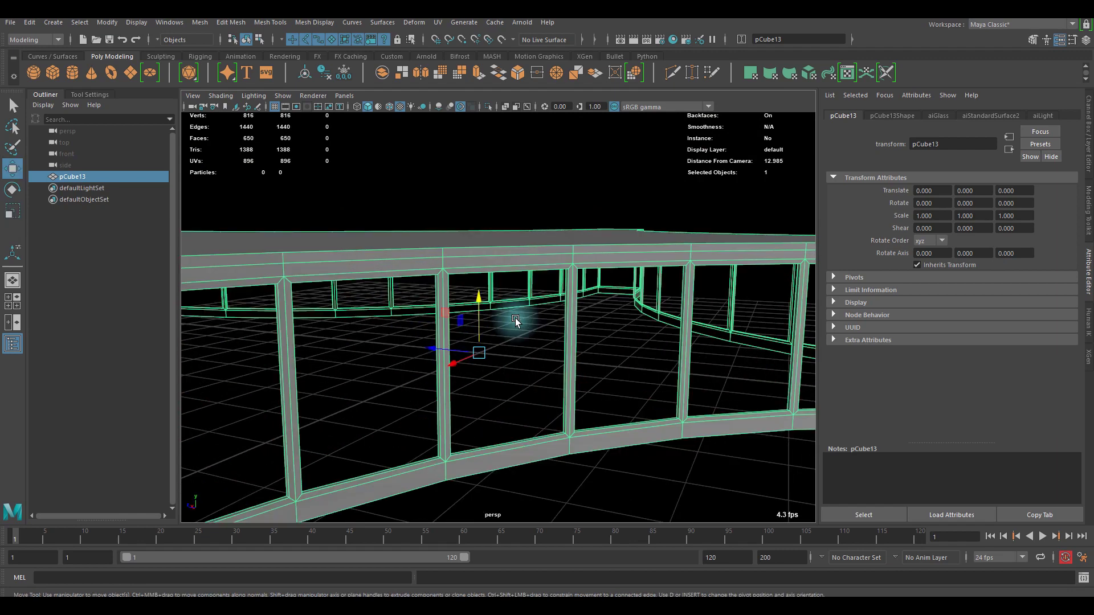
{"action": "key", "text": "d"}
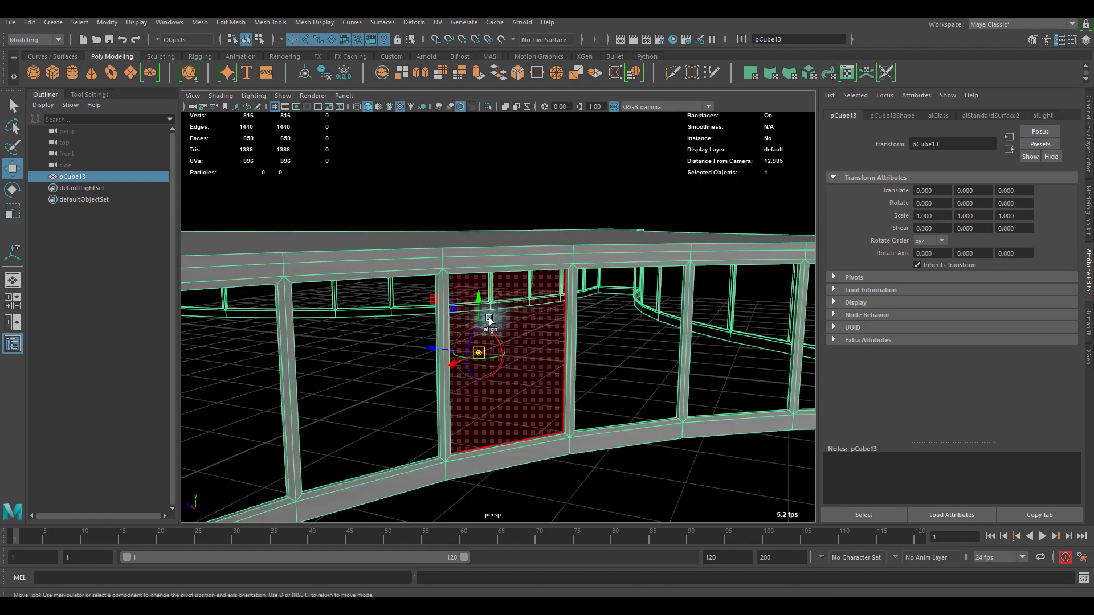
{"action": "key", "text": "d"}
{"action": "key", "text": "ctrl+d"}
{"action": "left_click_drag", "start_coordinate": [480, 312], "coordinate": [440, 244]}
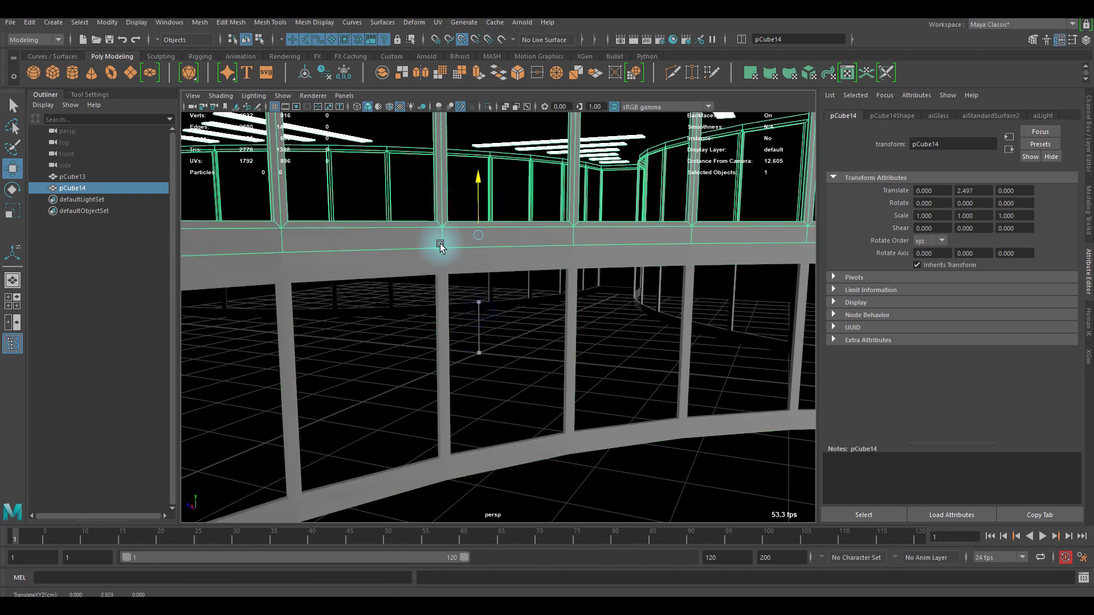
Repeat the duplicate with its upward transform until 13 copies are stacked above the ground floor
{"action": "scroll", "coordinate": [523, 289], "scroll_direction": "down", "scroll_amount": 10}
{"action": "key", "text": "shift+d"}
{"action": "key", "text": "shift+d"}
{"action": "key", "text": "shift+d"}
{"action": "key", "text": "shift+d"}
{"action": "key", "text": "shift+d"}
{"action": "key", "text": "shift+d"}
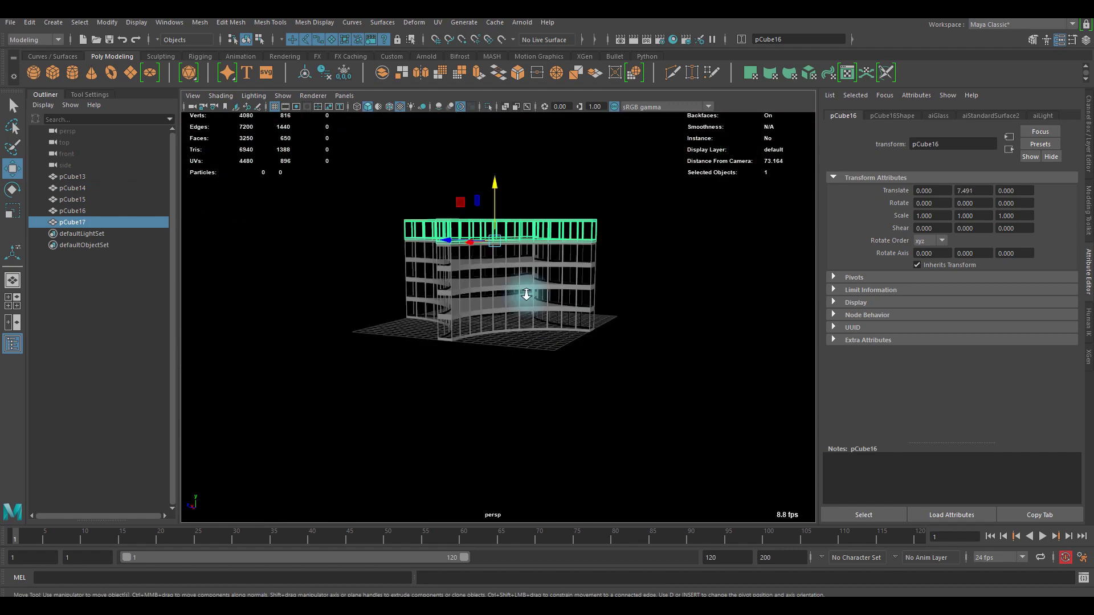
{"action": "scroll", "coordinate": [526, 294], "scroll_direction": "down", "scroll_amount": 5}
{"action": "key", "text": "shift+d"}
{"action": "key", "text": "shift+d"}
{"action": "key", "text": "shift+d"}
{"action": "key", "text": "shift+d"}
{"action": "key", "text": "shift+d"}
{"action": "key", "text": "shift+d"}
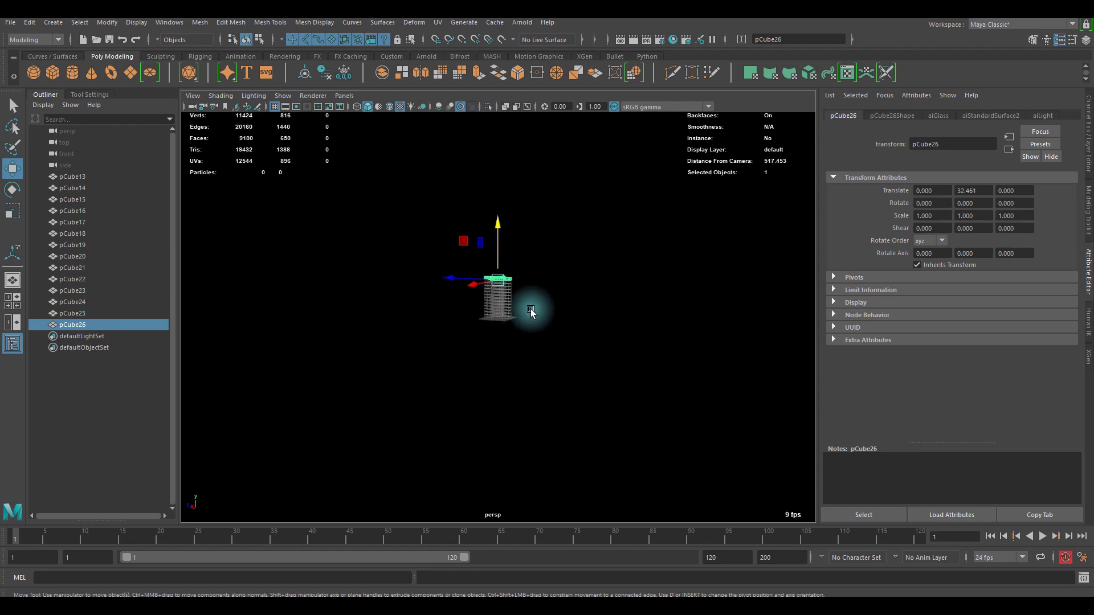
{"action": "scroll", "coordinate": [518, 302], "scroll_direction": "up", "scroll_amount": 5}
{"action": "middle_click_drag", "start_coordinate": [511, 274], "coordinate": [498, 313], "text": "alt"}
{"action": "left_click_drag", "start_coordinate": [498, 313], "coordinate": [506, 317], "text": "alt"}
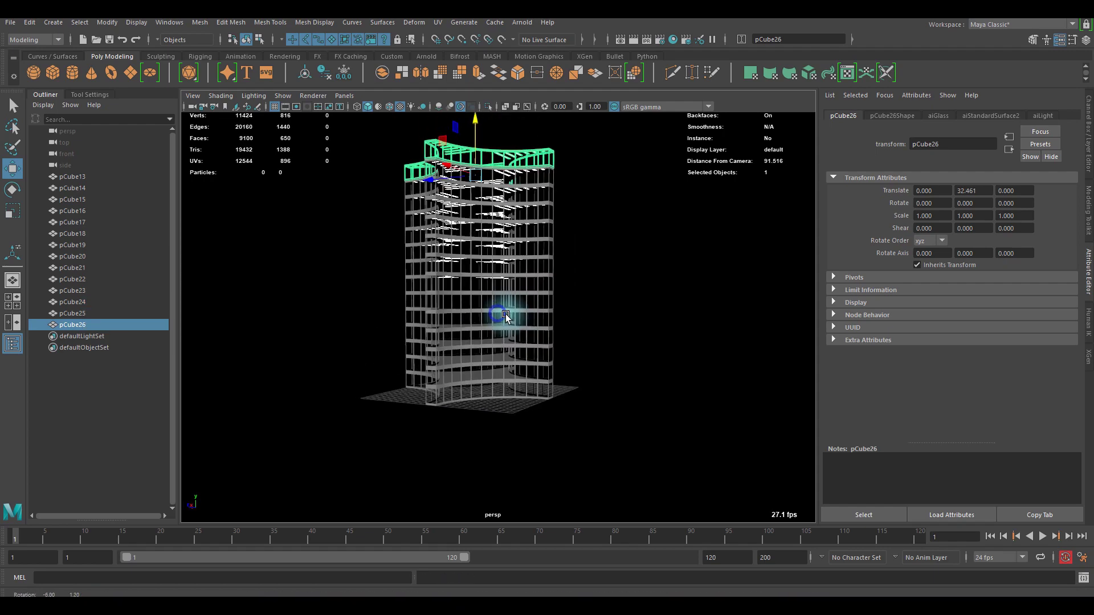
Duplicate the tower's ground floor and move the copy along Z to -37, clear of the first tower
{"action": "left_click", "coordinate": [646, 339]}
{"action": "left_click_drag", "start_coordinate": [571, 360], "coordinate": [601, 367], "text": "alt"}
{"action": "left_click", "coordinate": [520, 405]}
{"action": "left_click_drag", "start_coordinate": [521, 405], "coordinate": [576, 420], "text": "alt"}
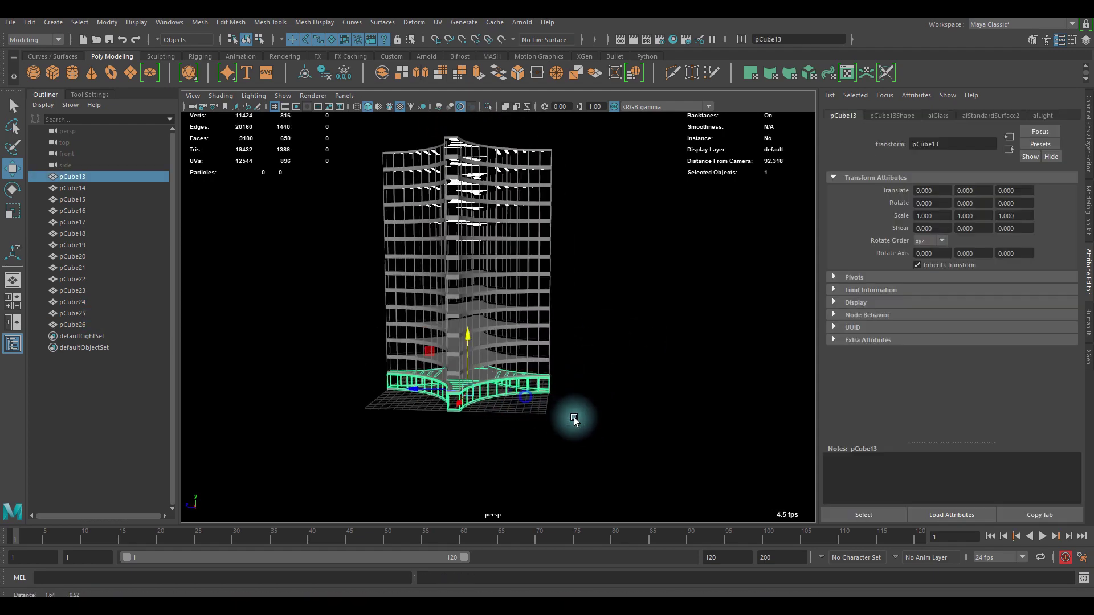
{"action": "middle_click_drag", "start_coordinate": [576, 419], "coordinate": [518, 412], "text": "alt"}
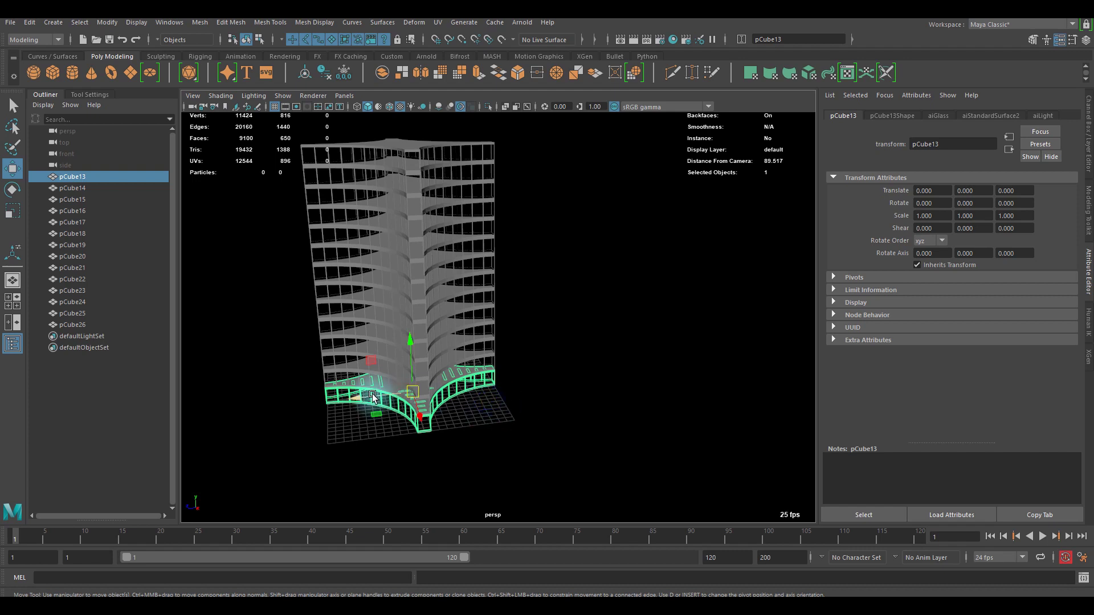
{"action": "key", "text": "ctrl+d"}
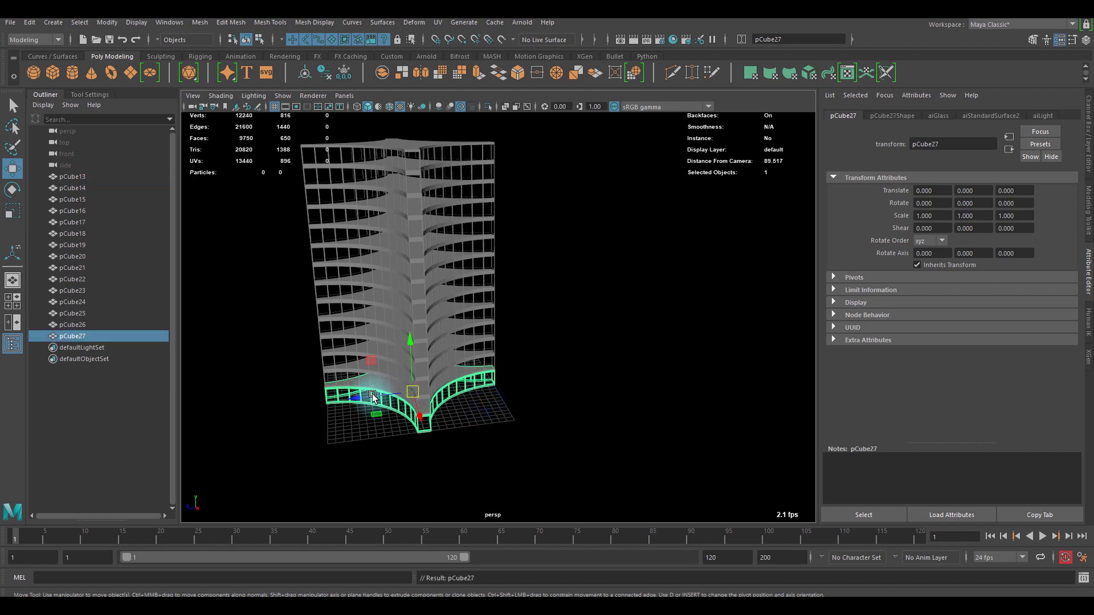
{"action": "left_click_drag", "start_coordinate": [359, 397], "coordinate": [439, 395]}
{"action": "left_click", "coordinate": [557, 403]}
Measure the separate floor's height with the Distance Tool, from the top frame corner to the bottom frame corner
{"action": "right_click_drag", "start_coordinate": [556, 403], "coordinate": [648, 410], "text": "alt"}
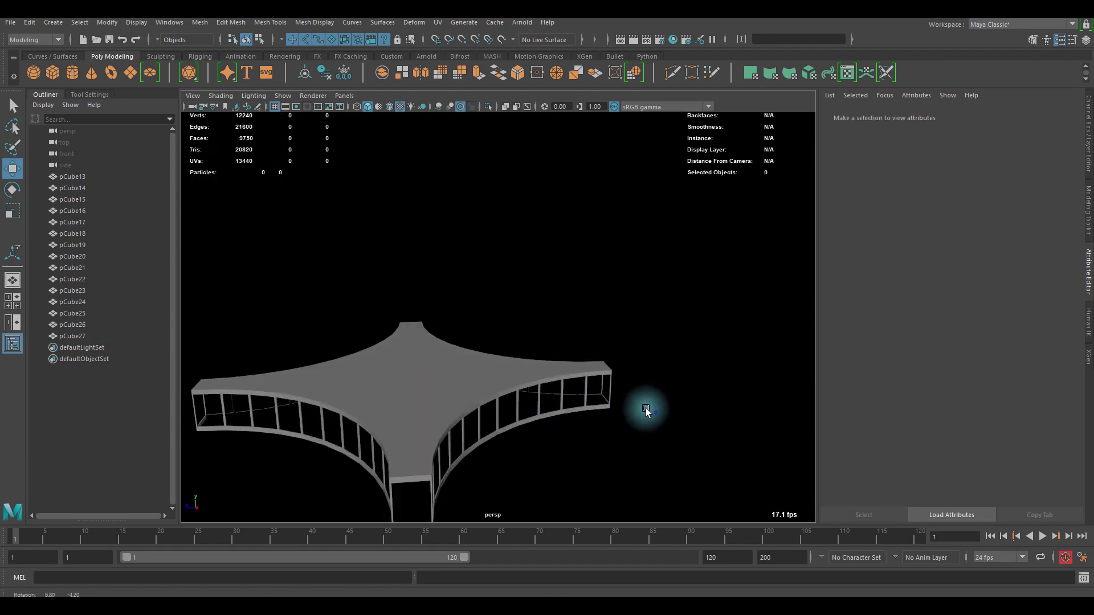
{"action": "left_click_drag", "start_coordinate": [659, 408], "coordinate": [511, 340], "text": "alt"}
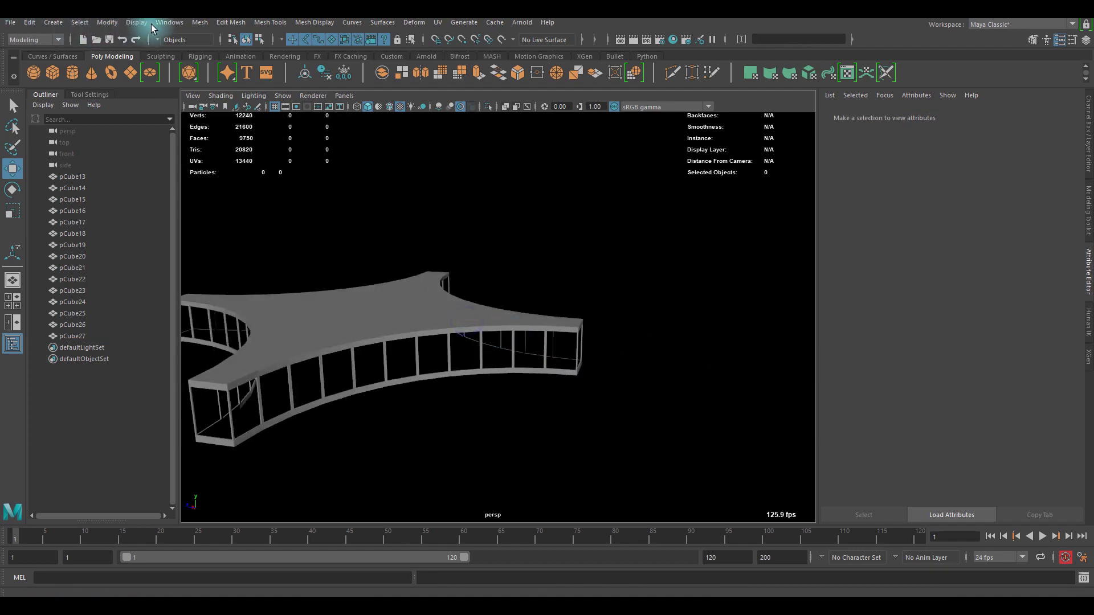
{"action": "left_click", "coordinate": [107, 22]}
{"action": "left_click", "coordinate": [53, 22]}
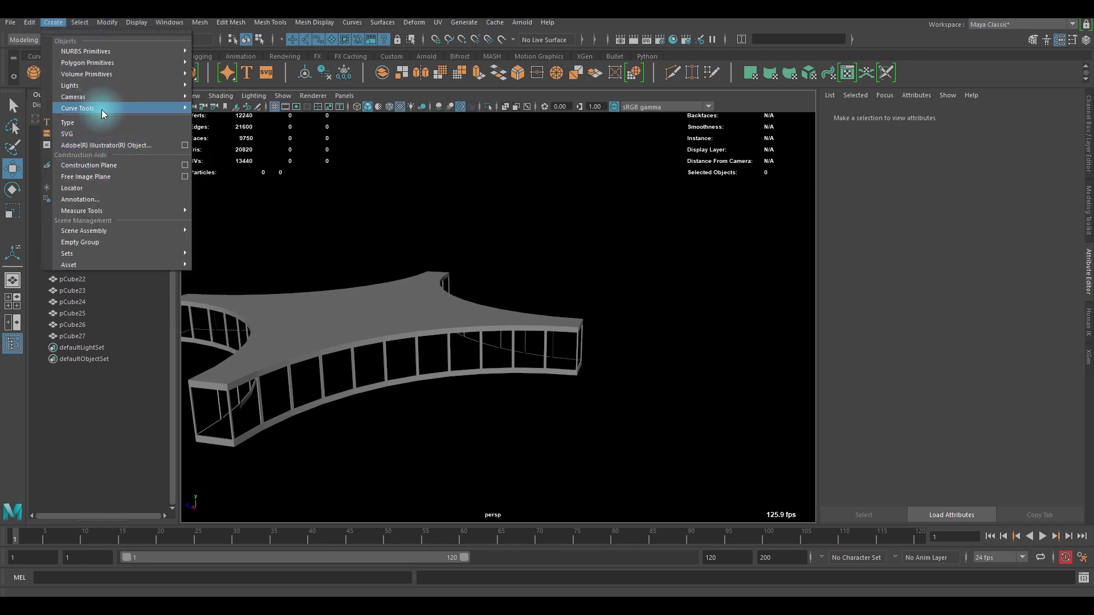
{"action": "mouse_move", "coordinate": [111, 211]}
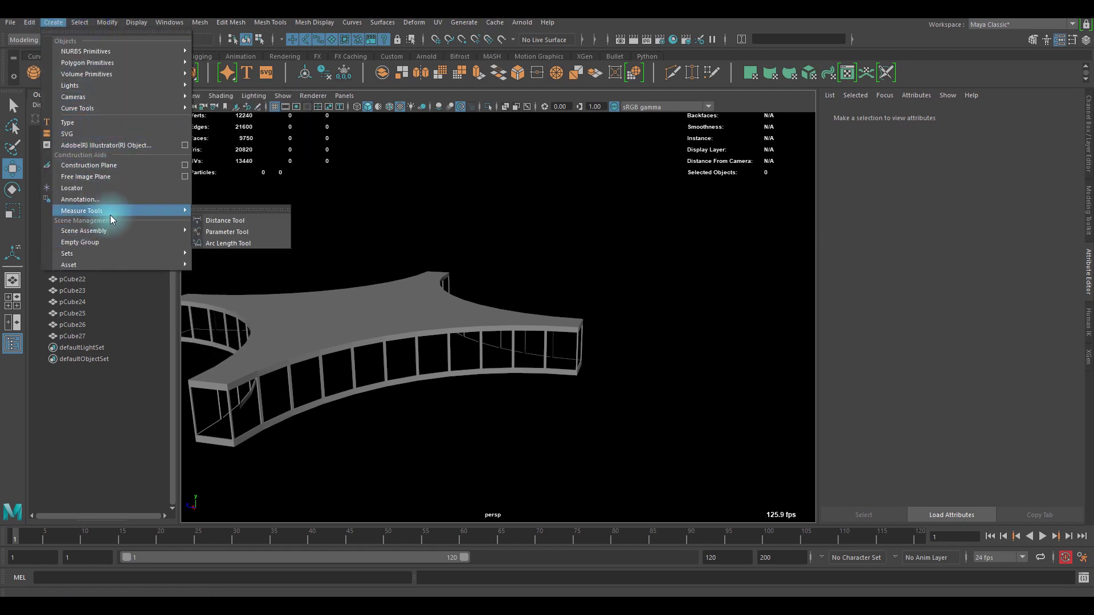
{"action": "left_click", "coordinate": [207, 218]}
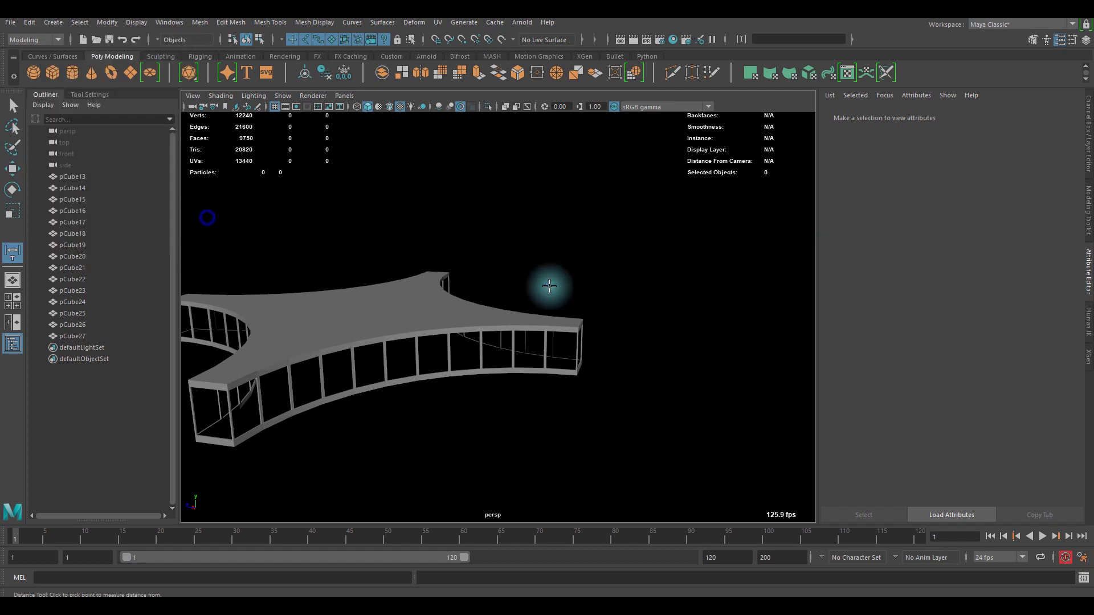
{"action": "middle_click_drag", "start_coordinate": [550, 285], "coordinate": [438, 242], "text": "alt"}
{"action": "scroll", "coordinate": [437, 242], "scroll_direction": "up", "scroll_amount": 3}
{"action": "left_click_drag", "start_coordinate": [437, 242], "coordinate": [431, 213], "text": "alt"}
{"action": "left_click", "coordinate": [438, 211]}
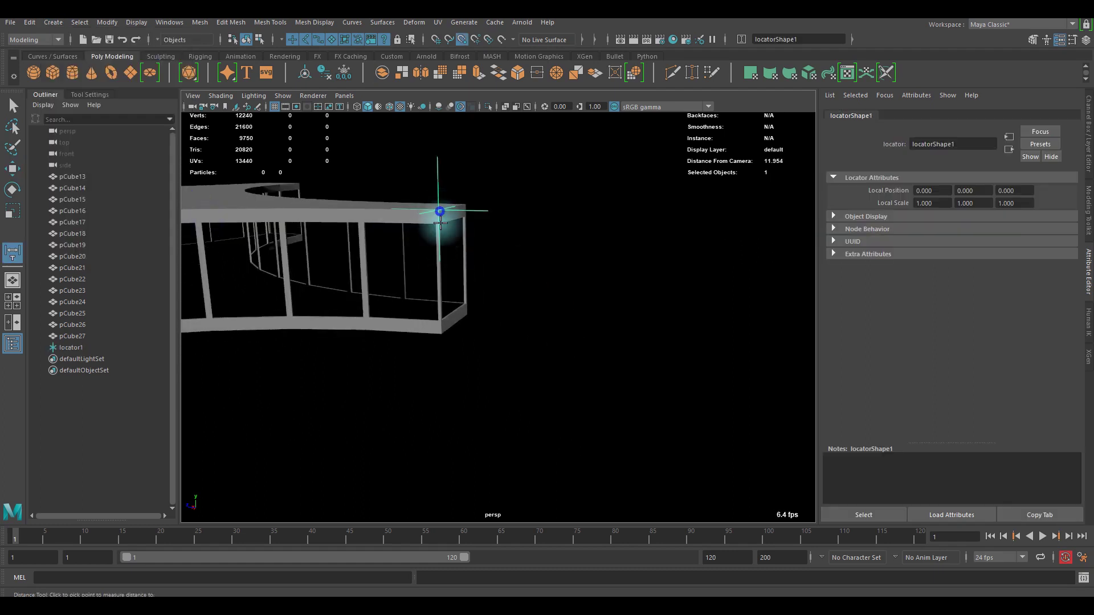
{"action": "left_click", "coordinate": [443, 333]}
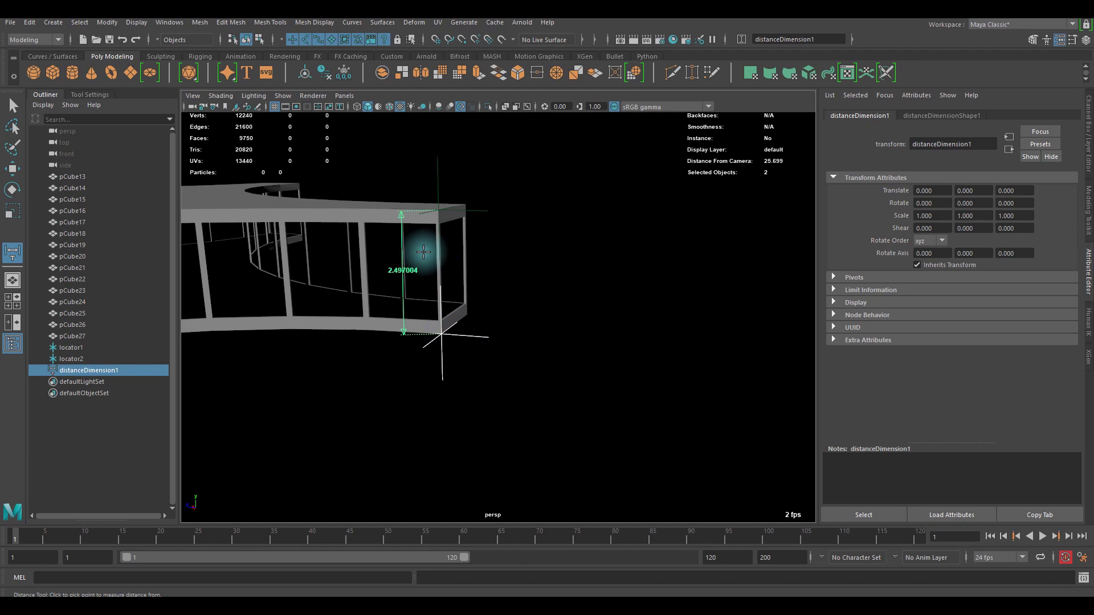
{"action": "key", "text": "w"}
Open the Duplicate Special options for the separate floor and set the X scale to 1
{"action": "left_click_drag", "start_coordinate": [420, 314], "coordinate": [300, 247], "text": "alt"}
{"action": "left_click", "coordinate": [290, 232]}
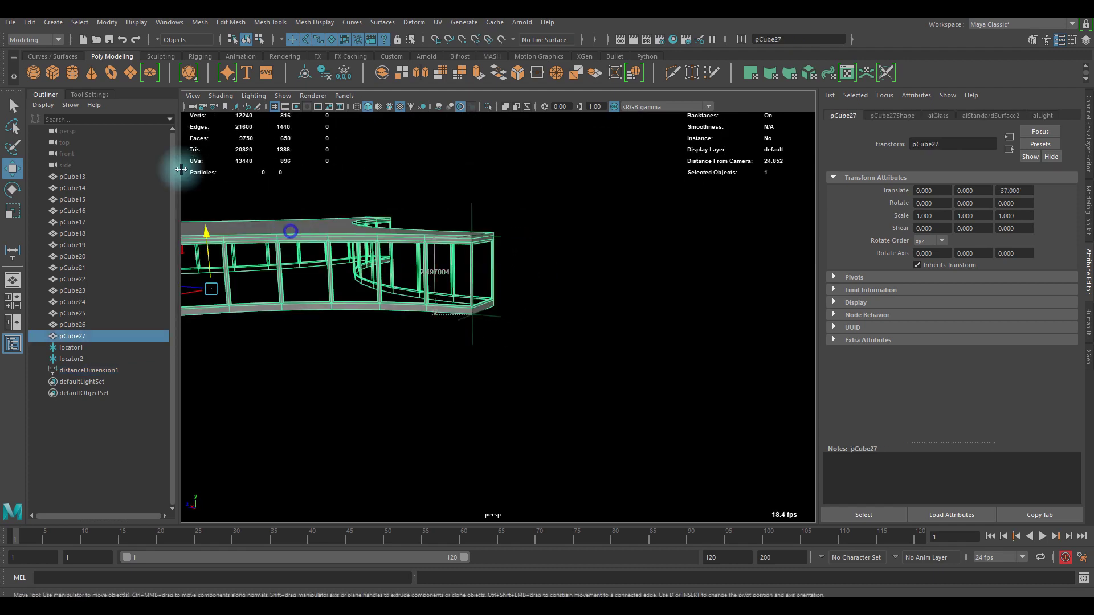
{"action": "left_click", "coordinate": [31, 22]}
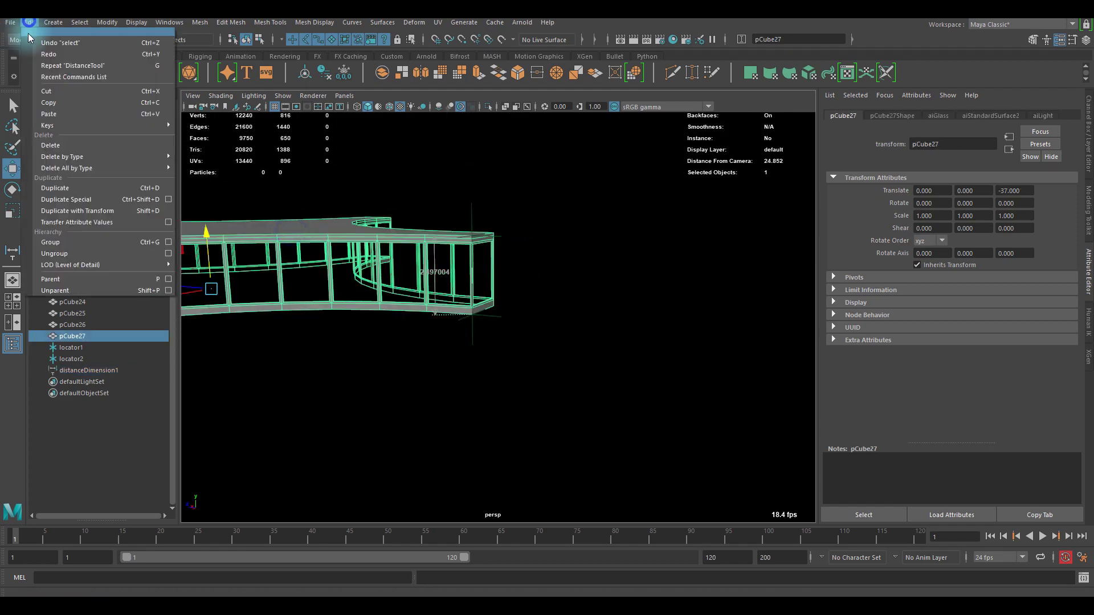
{"action": "left_click", "coordinate": [169, 200]}
{"action": "left_click_drag", "start_coordinate": [309, 103], "coordinate": [785, 150]}
{"action": "left_click_drag", "start_coordinate": [416, 268], "coordinate": [399, 286], "text": "alt"}
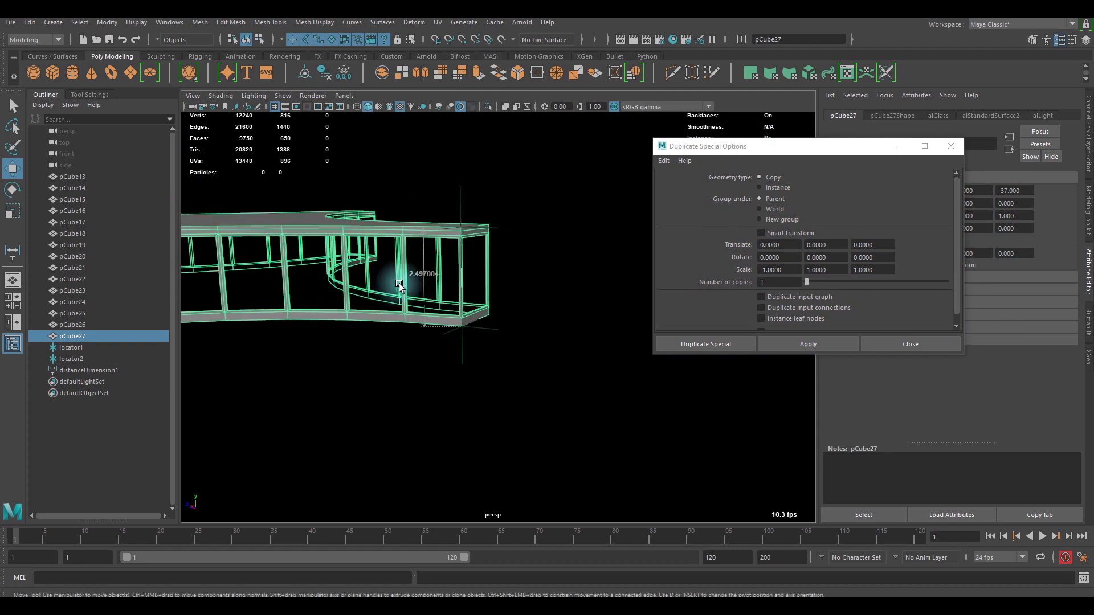
{"action": "left_click", "coordinate": [773, 179]}
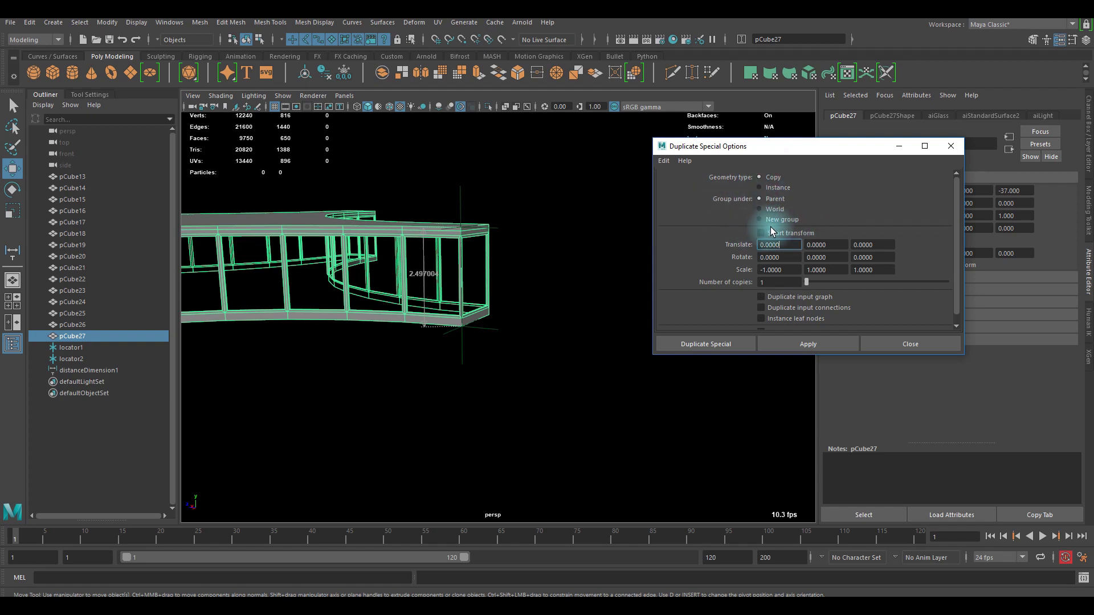
{"action": "scroll", "coordinate": [783, 233], "scroll_direction": "down", "scroll_amount": 1}
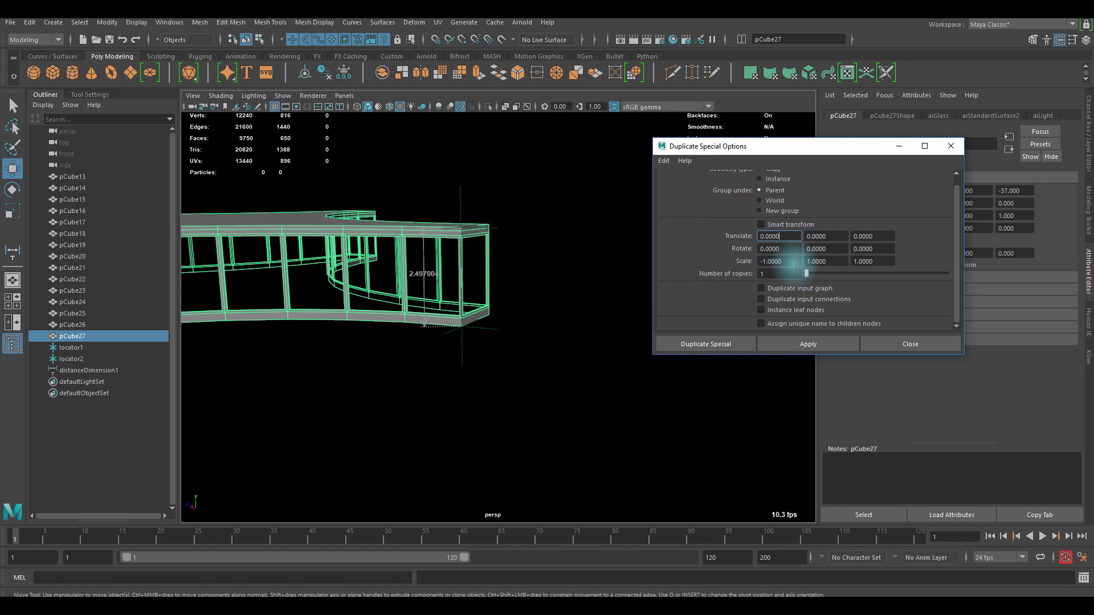
{"action": "left_click_drag", "start_coordinate": [795, 262], "coordinate": [642, 251]}
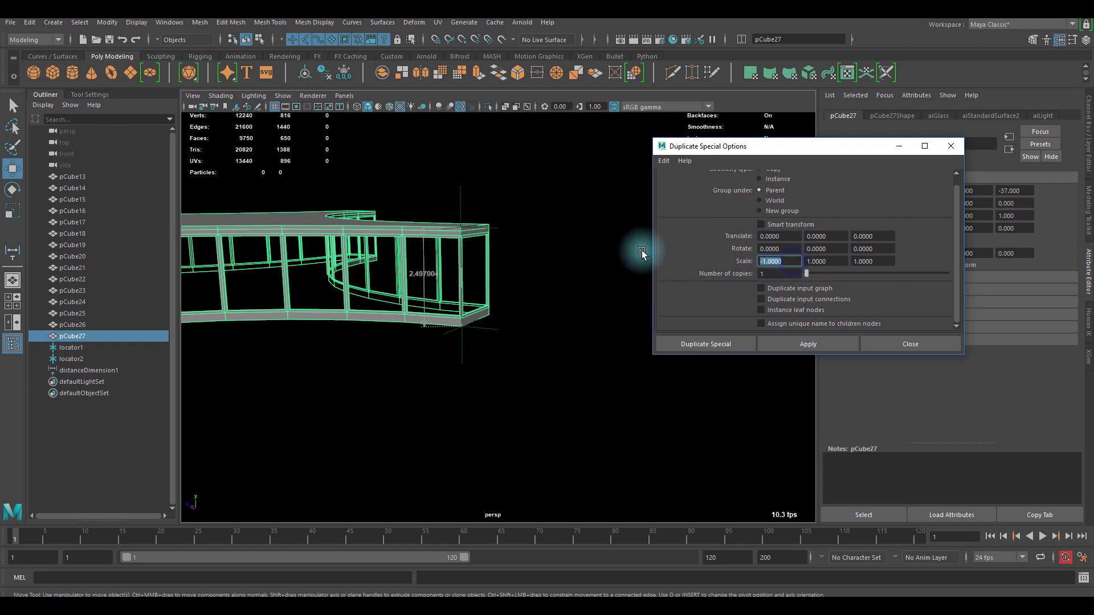
{"action": "type", "text": "1"}
{"action": "key", "text": "Return"}
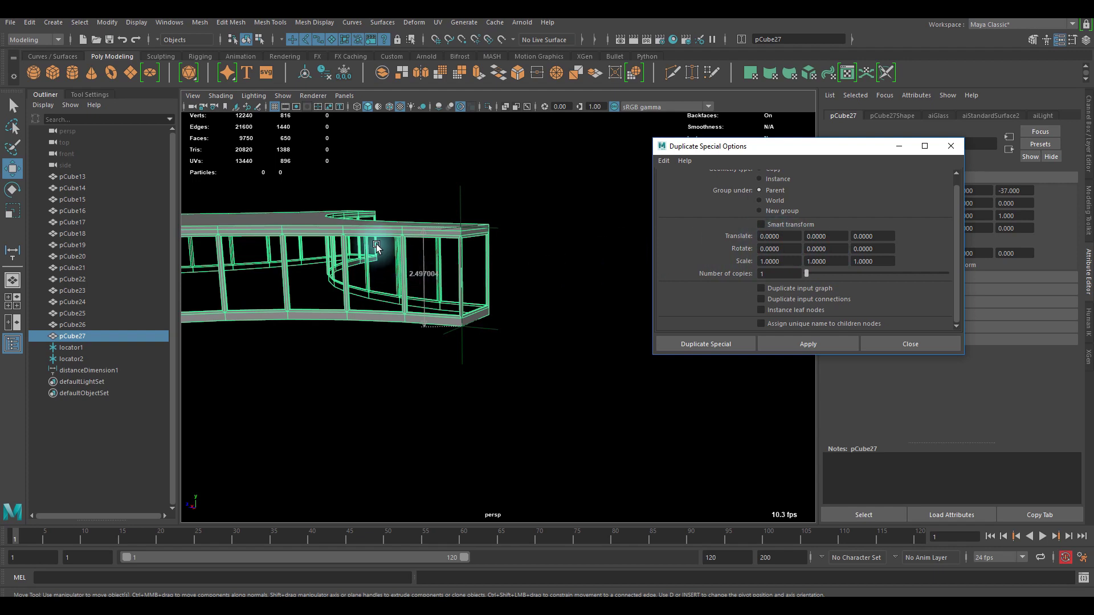
Set the Y translate to 2.4970 and the number of copies to 70, and create the stacked floors with Duplicate Special
{"action": "scroll", "coordinate": [435, 247], "scroll_direction": "down", "scroll_amount": 3}
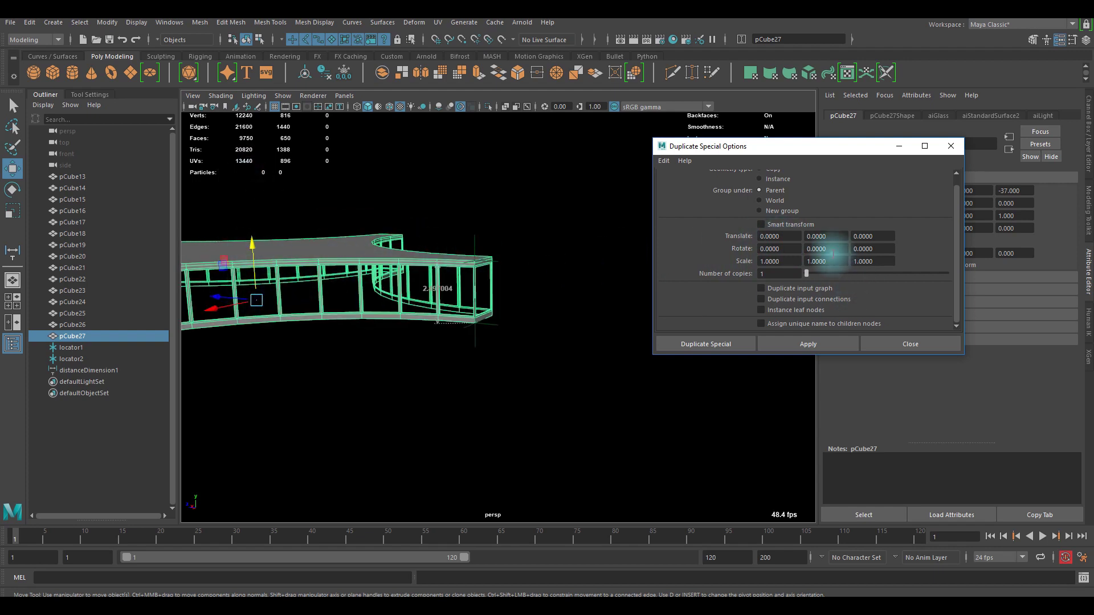
{"action": "scroll", "coordinate": [455, 296], "scroll_direction": "up", "scroll_amount": 4}
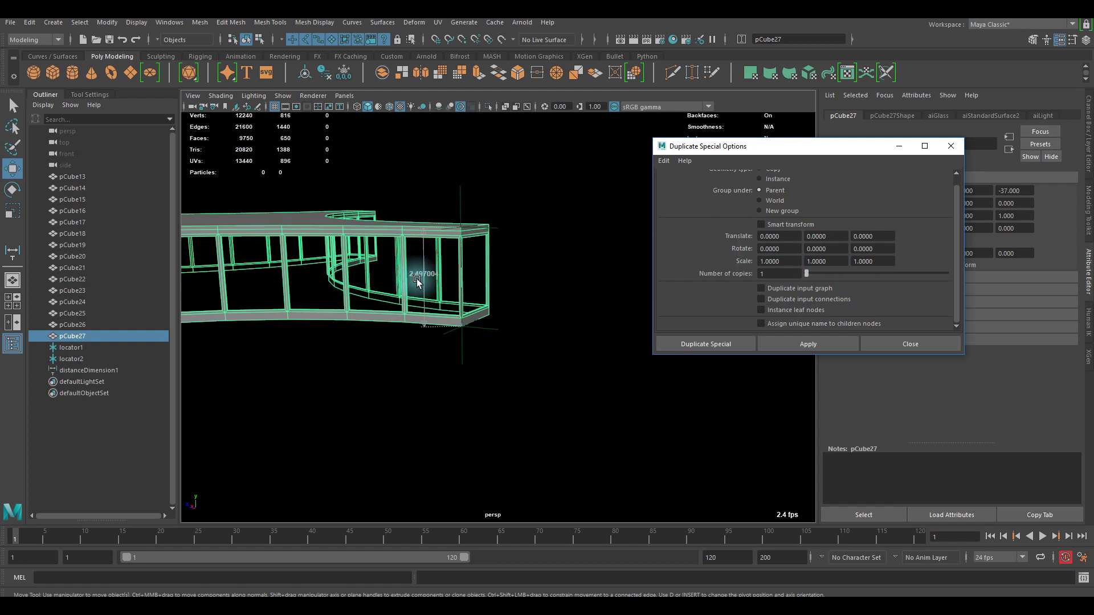
{"action": "left_click", "coordinate": [836, 248]}
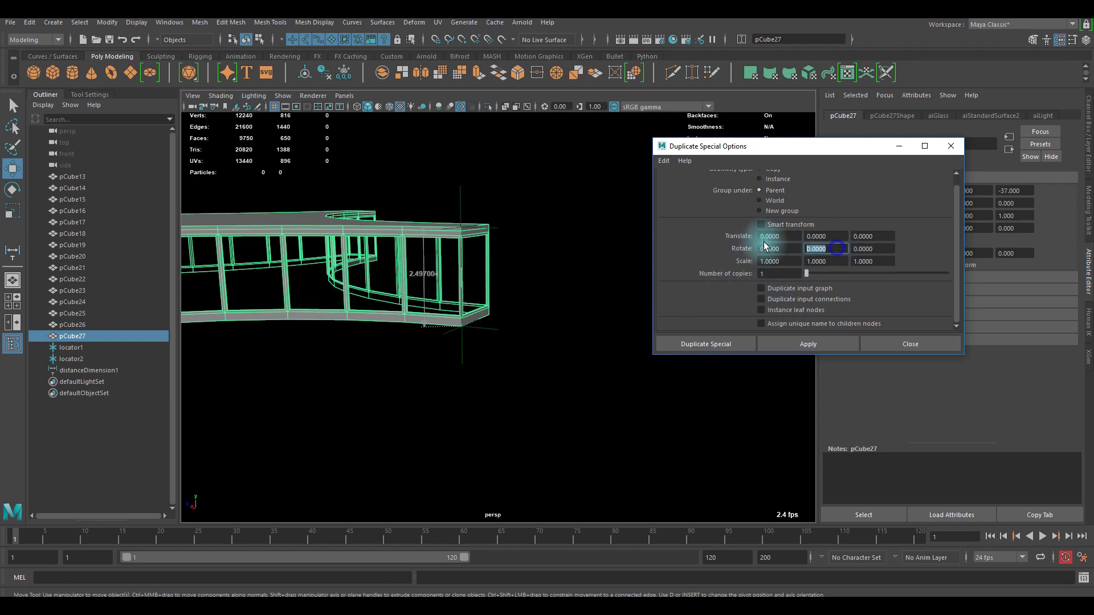
{"action": "left_click", "coordinate": [827, 237]}
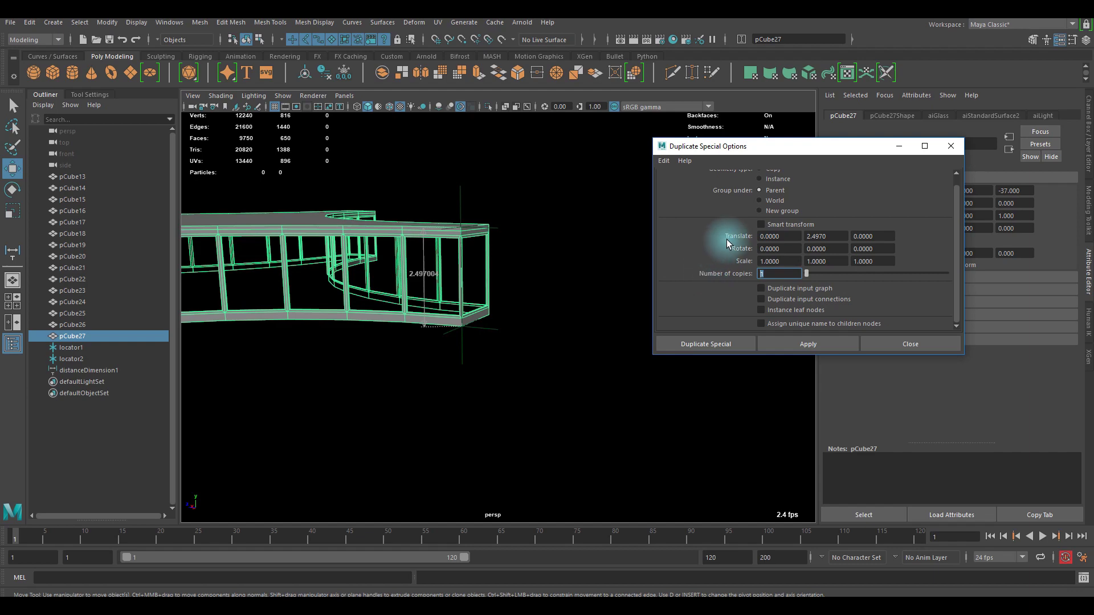
{"action": "type", "text": "70"}
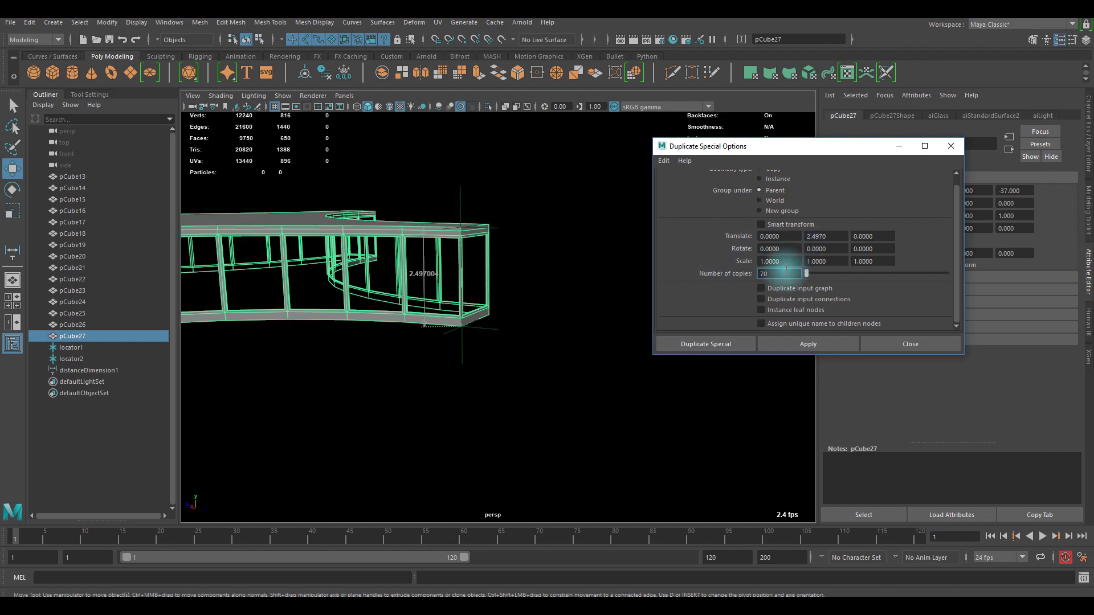
{"action": "left_click", "coordinate": [721, 346]}
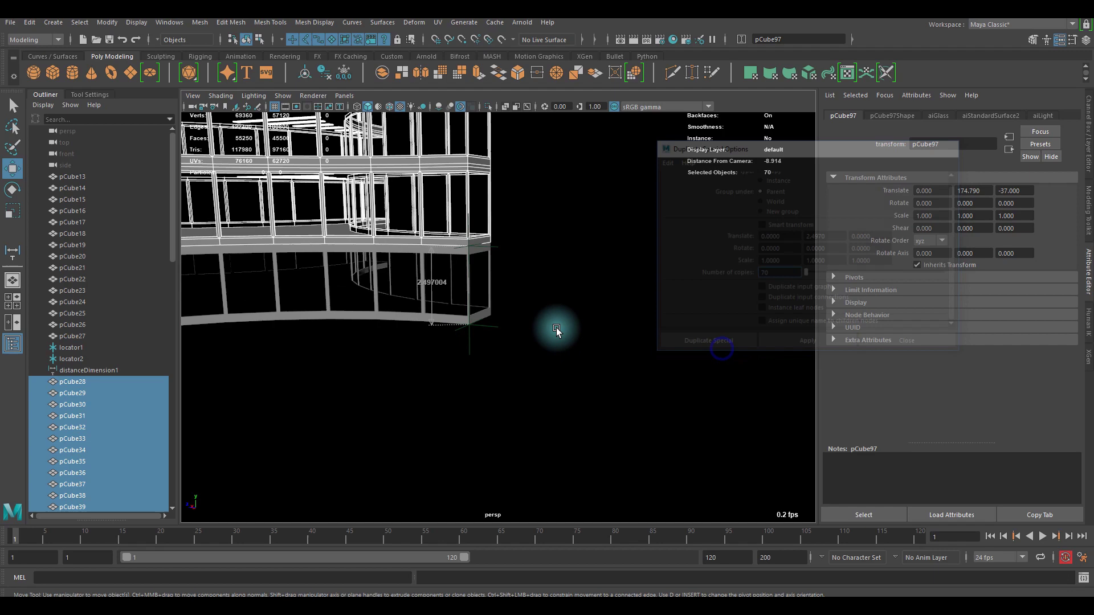
{"action": "right_click_drag", "start_coordinate": [537, 323], "coordinate": [506, 358], "text": "alt"}
{"action": "left_click_drag", "start_coordinate": [483, 342], "coordinate": [476, 281], "text": "alt"}
{"action": "middle_click_drag", "start_coordinate": [477, 281], "coordinate": [478, 365], "text": "alt"}
{"action": "left_click", "coordinate": [659, 359]}
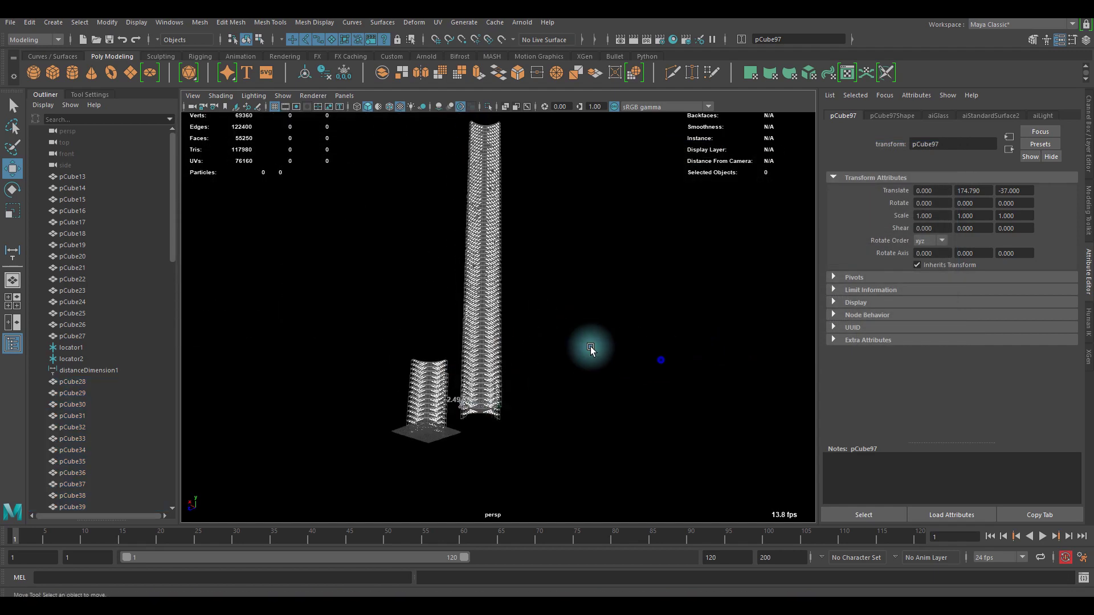
{"action": "left_click_drag", "start_coordinate": [515, 329], "coordinate": [449, 362], "text": "alt"}
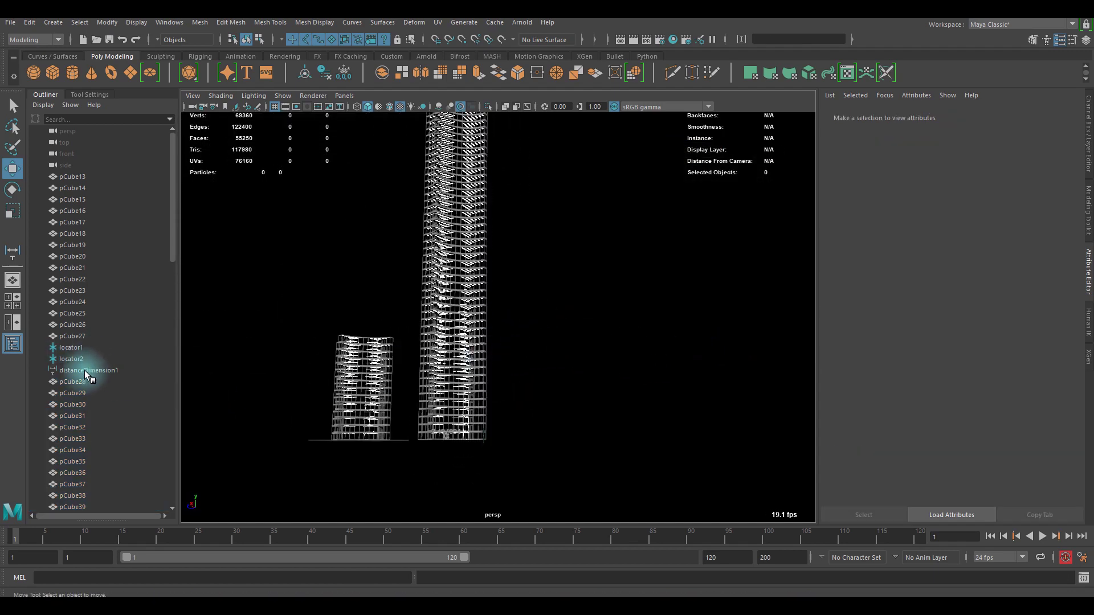
Combine all floors of the tall tower, pCube27 through pCube97, into one mesh and delete its history
{"action": "left_click", "coordinate": [72, 382]}
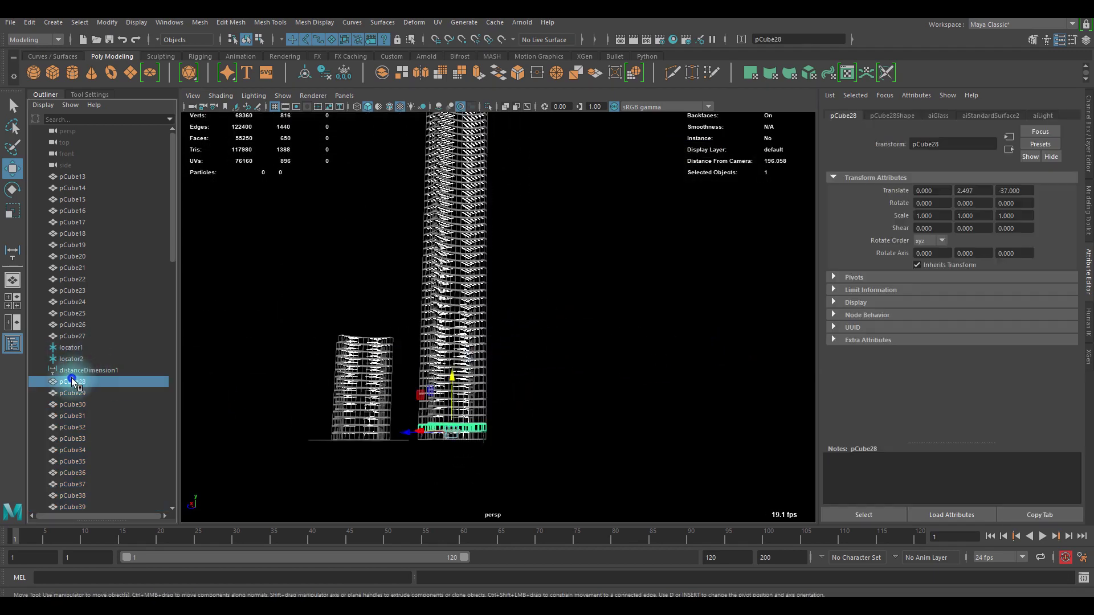
{"action": "left_click", "coordinate": [81, 337]}
{"action": "scroll", "coordinate": [80, 392], "scroll_direction": "down", "scroll_amount": 3}
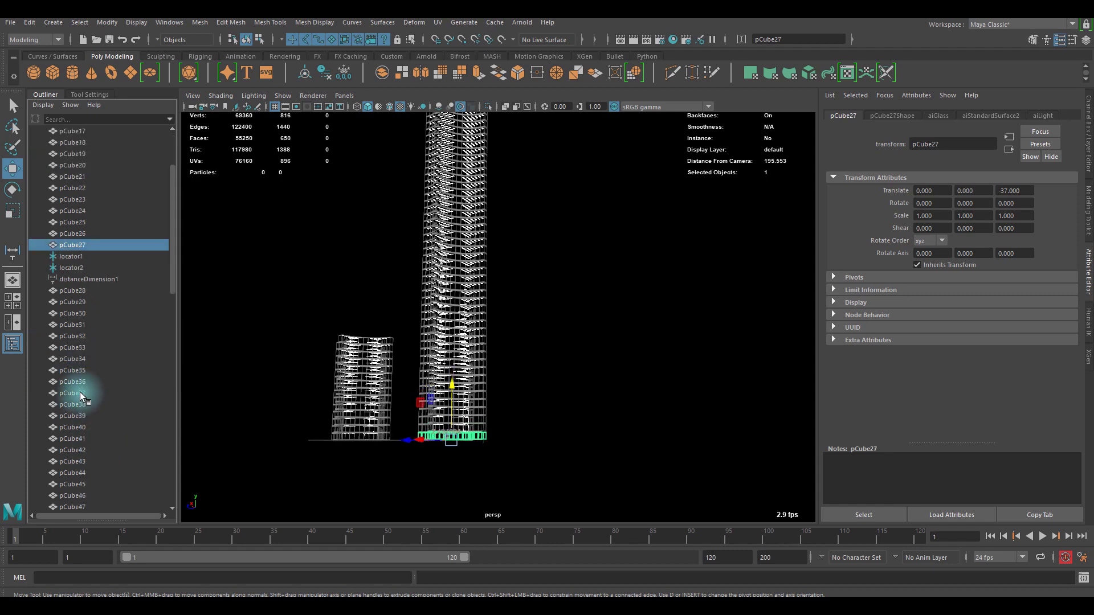
{"action": "scroll", "coordinate": [102, 385], "scroll_direction": "down", "scroll_amount": 15}
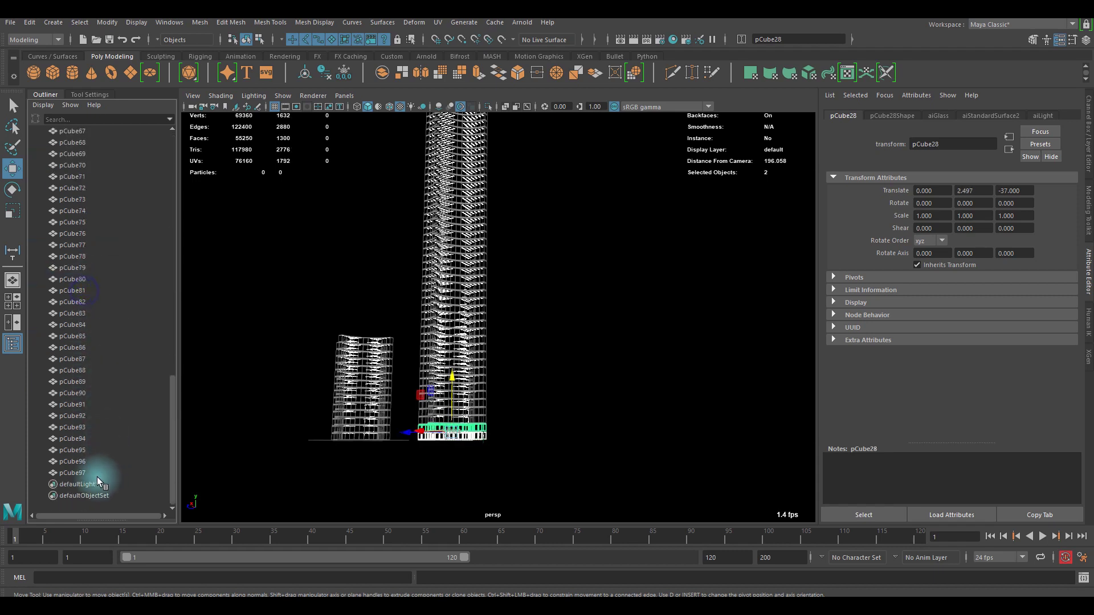
{"action": "left_click", "coordinate": [72, 473], "text": "shift"}
{"action": "scroll", "coordinate": [381, 261], "scroll_direction": "up", "scroll_amount": 5}
{"action": "scroll", "coordinate": [382, 261], "scroll_direction": "down", "scroll_amount": 10}
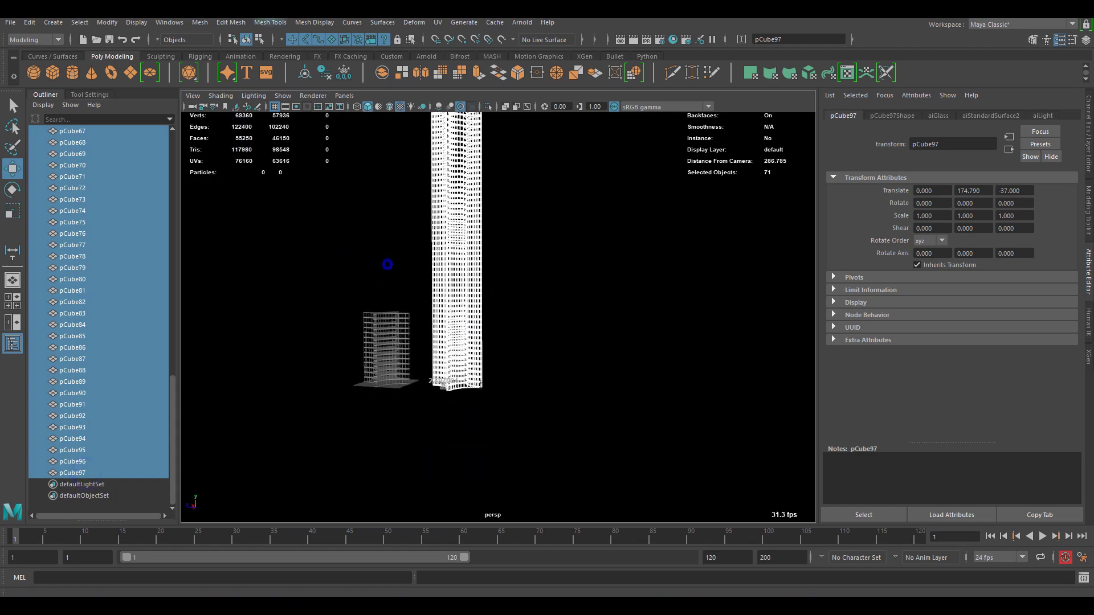
{"action": "left_click", "coordinate": [199, 23]}
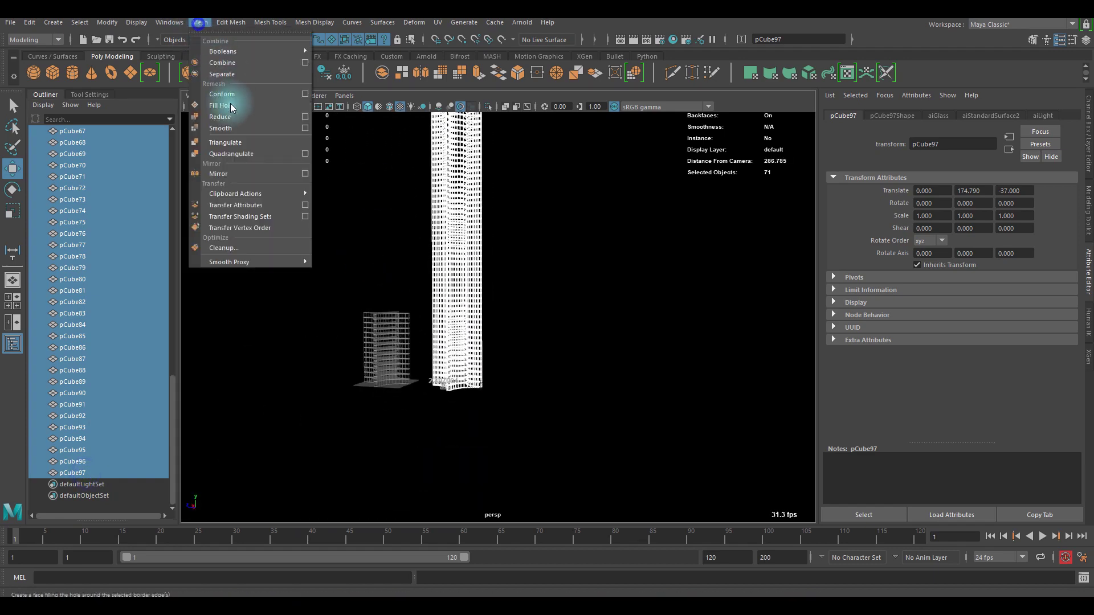
{"action": "left_click", "coordinate": [233, 63]}
{"action": "left_click", "coordinate": [324, 73]}
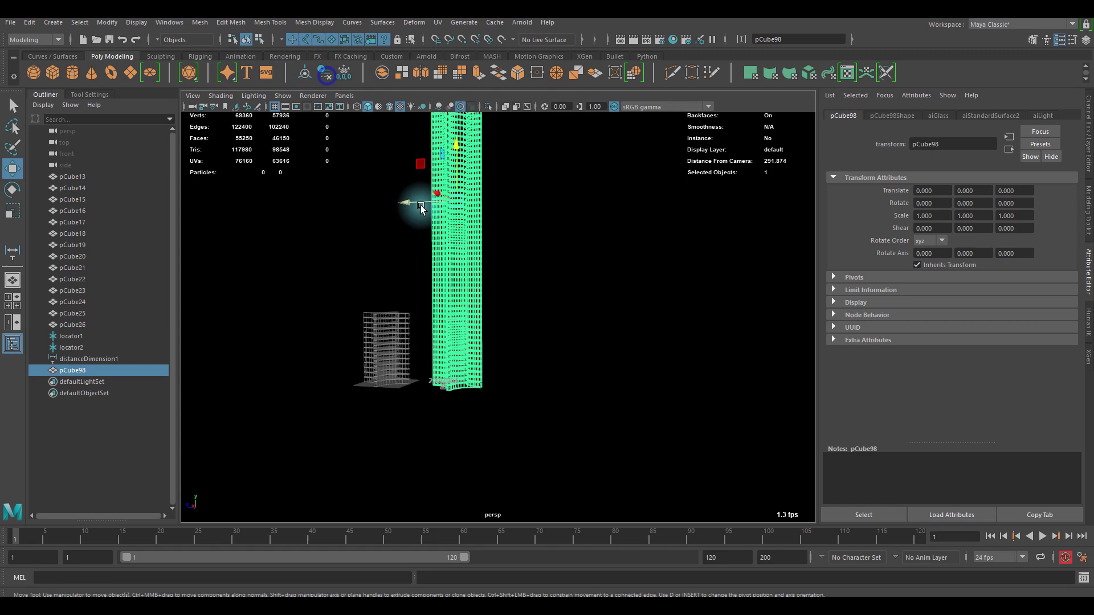
Move the combined tall tower along Z, farther away from the short tower
{"action": "scroll", "coordinate": [433, 214], "scroll_direction": "down", "scroll_amount": 2}
{"action": "left_click", "coordinate": [541, 278]}
{"action": "left_click_drag", "start_coordinate": [531, 278], "coordinate": [481, 281], "text": "alt"}
{"action": "left_click", "coordinate": [454, 267]}
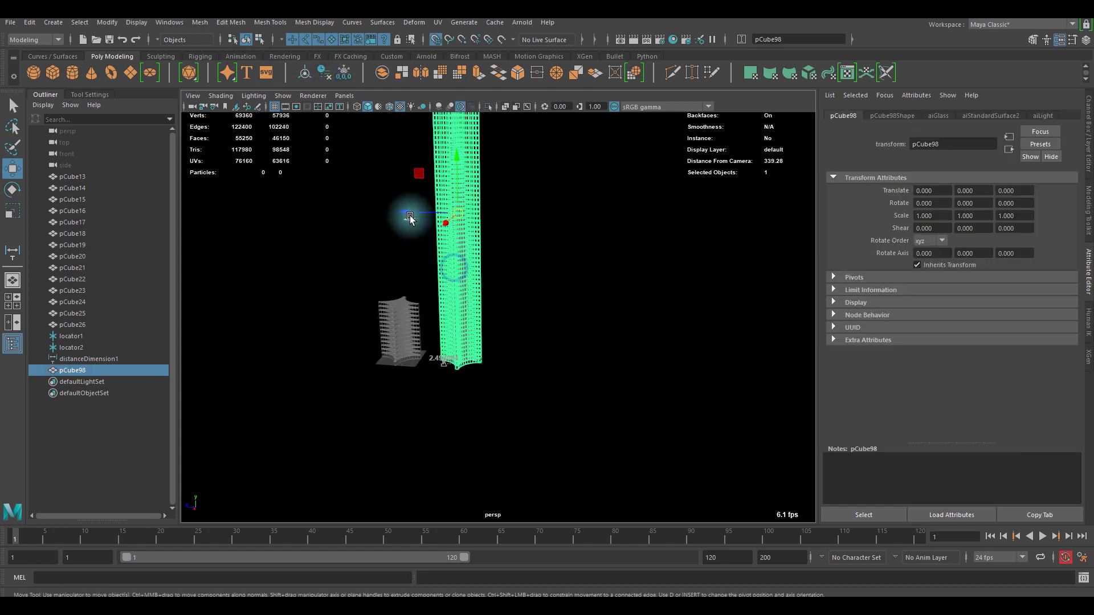
{"action": "left_click_drag", "start_coordinate": [410, 215], "coordinate": [578, 237]}
{"action": "left_click", "coordinate": [523, 452]}
Switch to the Scale tool and examine the tall tower's stacked floors from several angles
{"action": "left_click_drag", "start_coordinate": [520, 442], "coordinate": [499, 293], "text": "alt"}
{"action": "scroll", "coordinate": [466, 384], "scroll_direction": "up", "scroll_amount": 5}
{"action": "scroll", "coordinate": [418, 340], "scroll_direction": "up", "scroll_amount": 1}
{"action": "left_click", "coordinate": [499, 293]}
{"action": "key", "text": "r"}
{"action": "left_click_drag", "start_coordinate": [437, 194], "coordinate": [388, 190], "text": "alt"}
{"action": "left_click_drag", "start_coordinate": [408, 228], "coordinate": [554, 320], "text": "alt"}
{"action": "left_click", "coordinate": [707, 347]}
{"action": "left_click", "coordinate": [546, 269]}
{"action": "left_click_drag", "start_coordinate": [576, 354], "coordinate": [493, 310], "text": "alt"}
{"action": "left_click", "coordinate": [633, 307]}
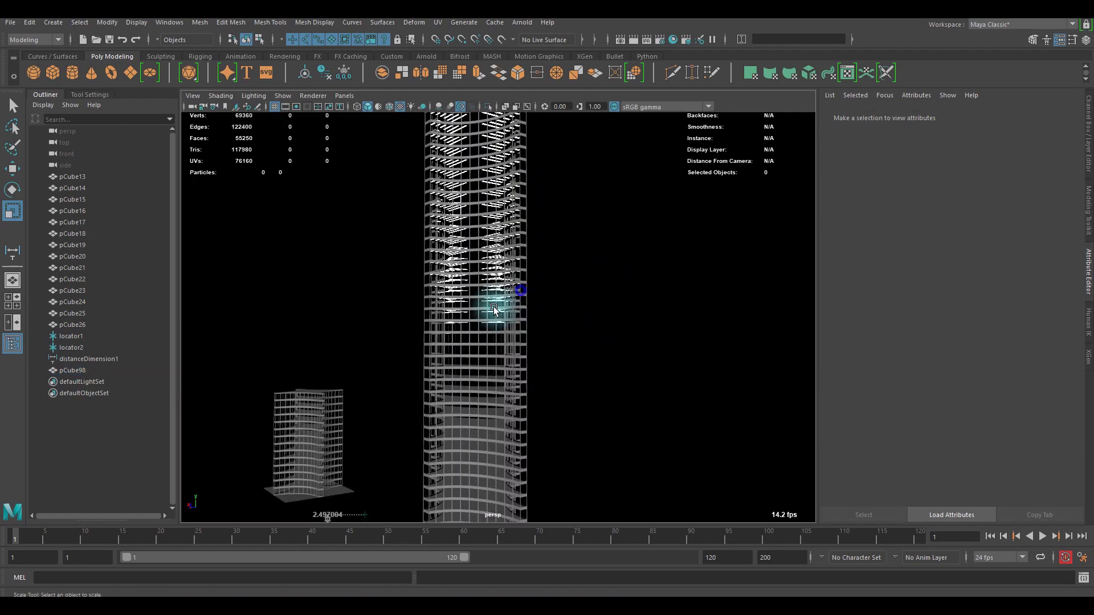
Display the viewport with all scene lights and add an Arnold Skydome Light
{"action": "left_click", "coordinate": [413, 106]}
{"action": "left_click_drag", "start_coordinate": [483, 226], "coordinate": [507, 199], "text": "alt"}
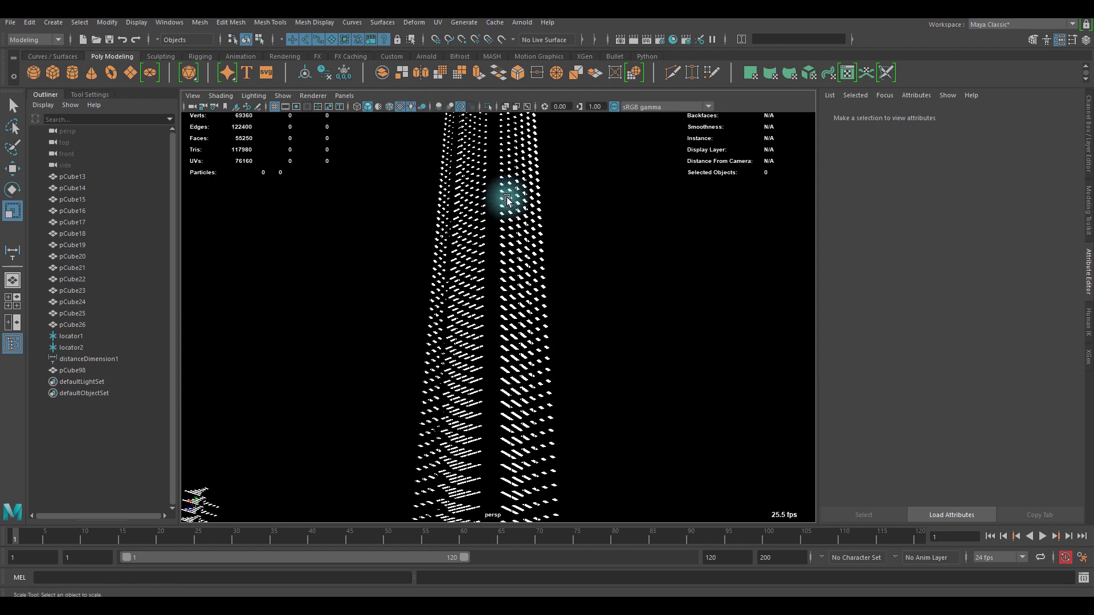
{"action": "left_click", "coordinate": [522, 22]}
{"action": "mouse_move", "coordinate": [520, 84]}
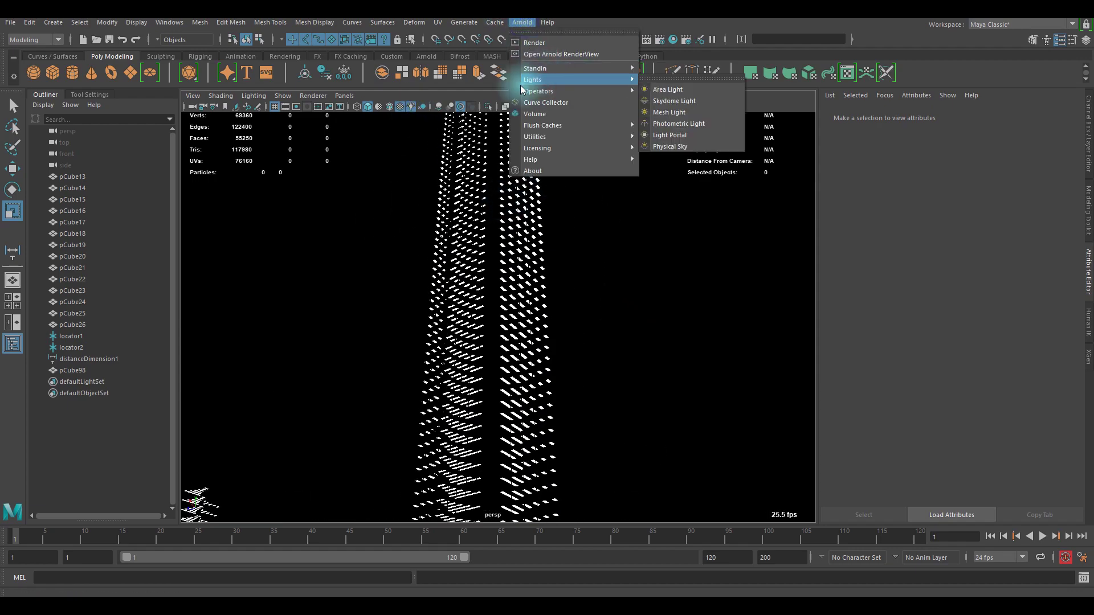
{"action": "left_click", "coordinate": [339, 130]}
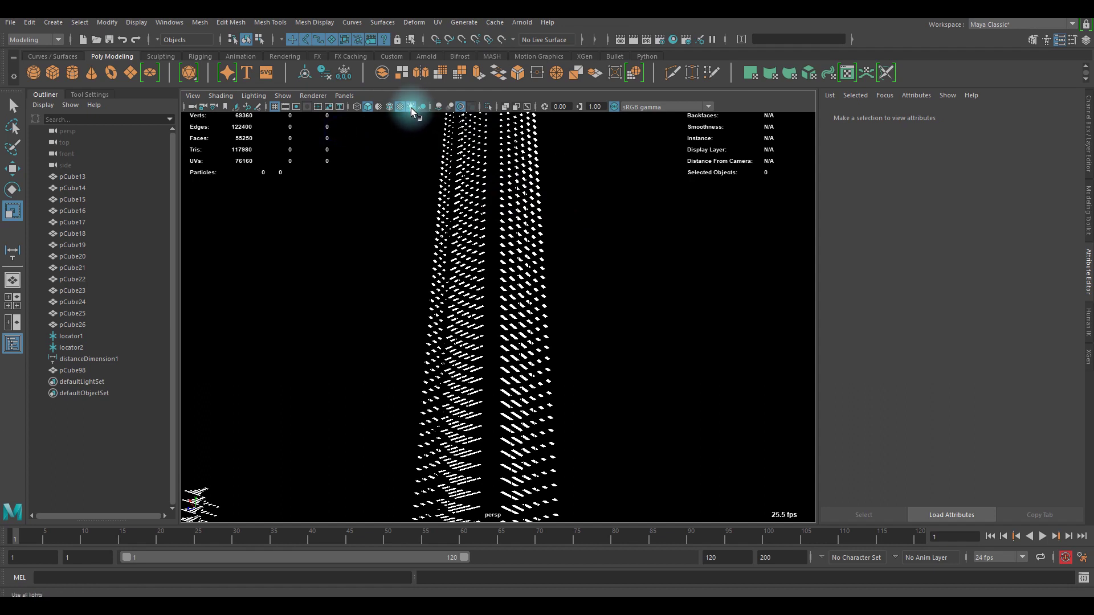
{"action": "left_click", "coordinate": [530, 25]}
{"action": "mouse_move", "coordinate": [548, 77]}
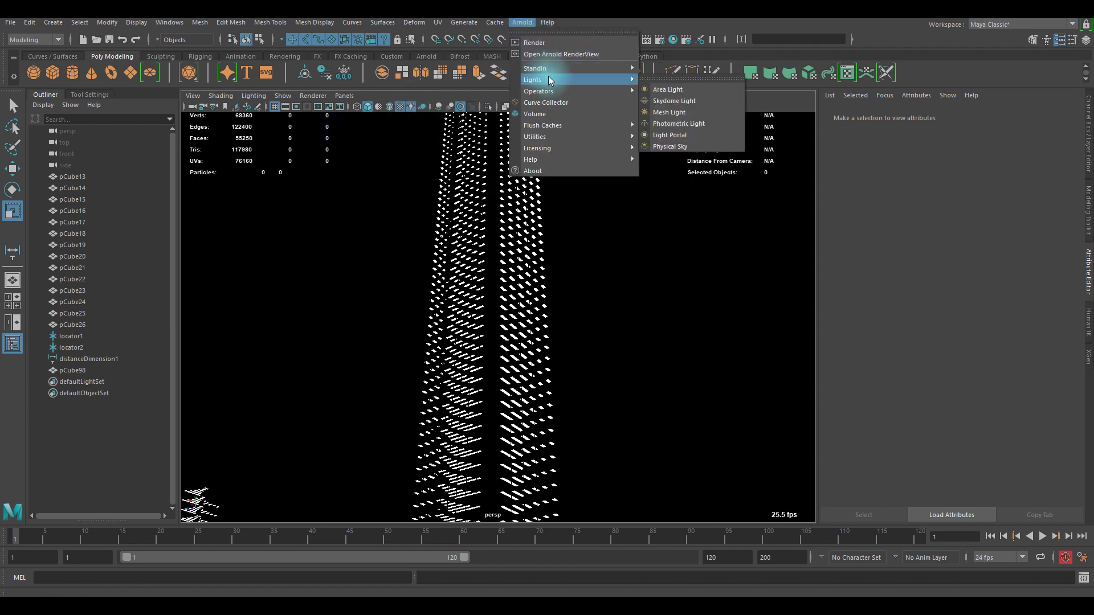
{"action": "left_click", "coordinate": [678, 101]}
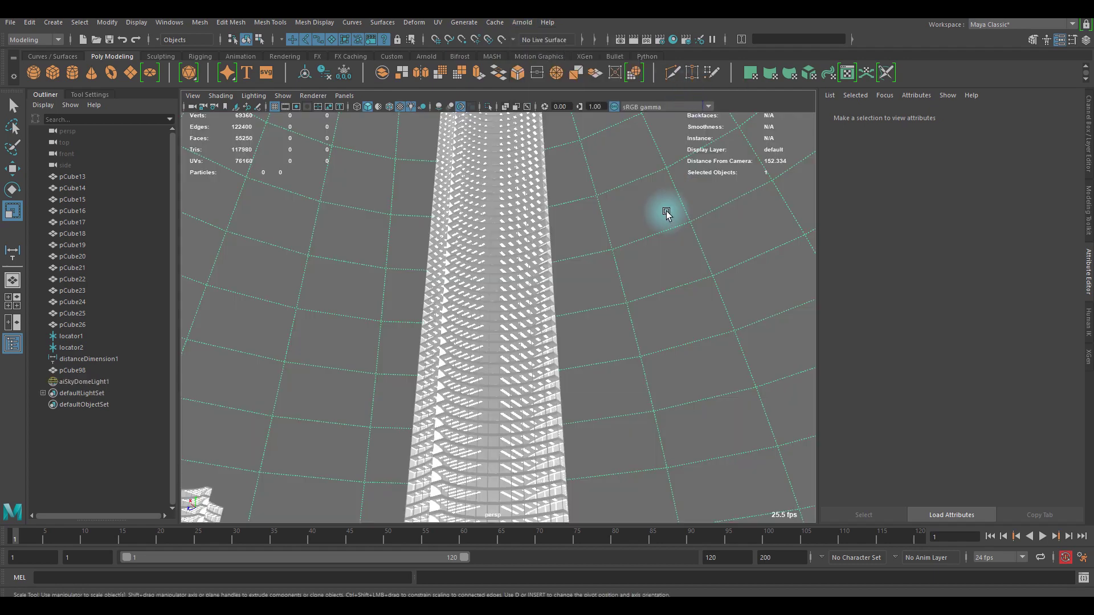
{"action": "left_click_drag", "start_coordinate": [666, 224], "coordinate": [605, 240], "text": "alt"}
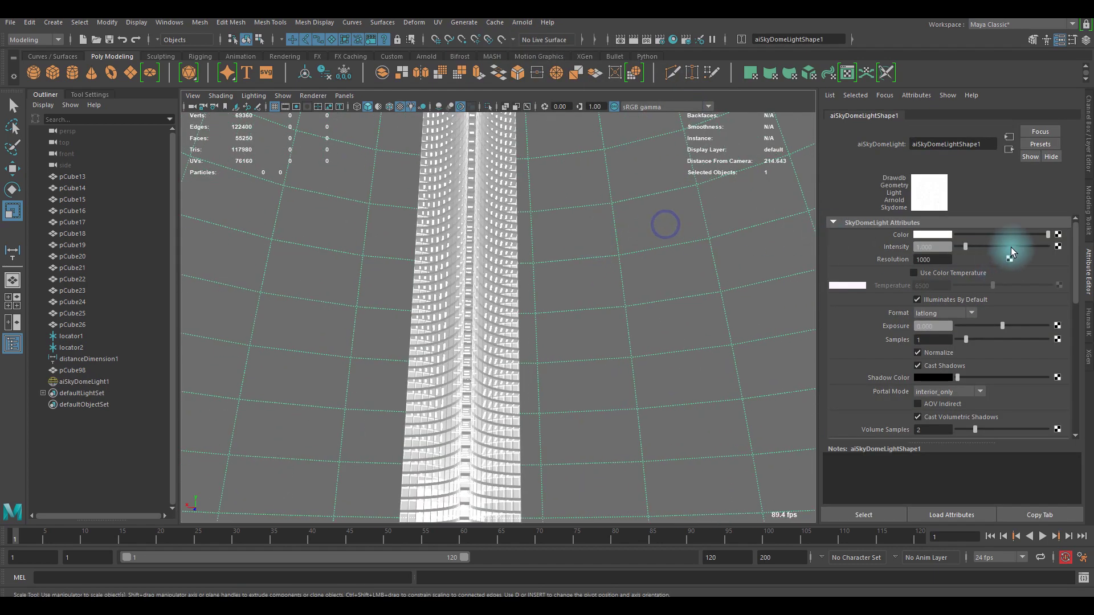
Map the skydome light's color to a File texture using hdri_sky_023.jpg from the Environment HDR folder
{"action": "left_click", "coordinate": [1060, 235]}
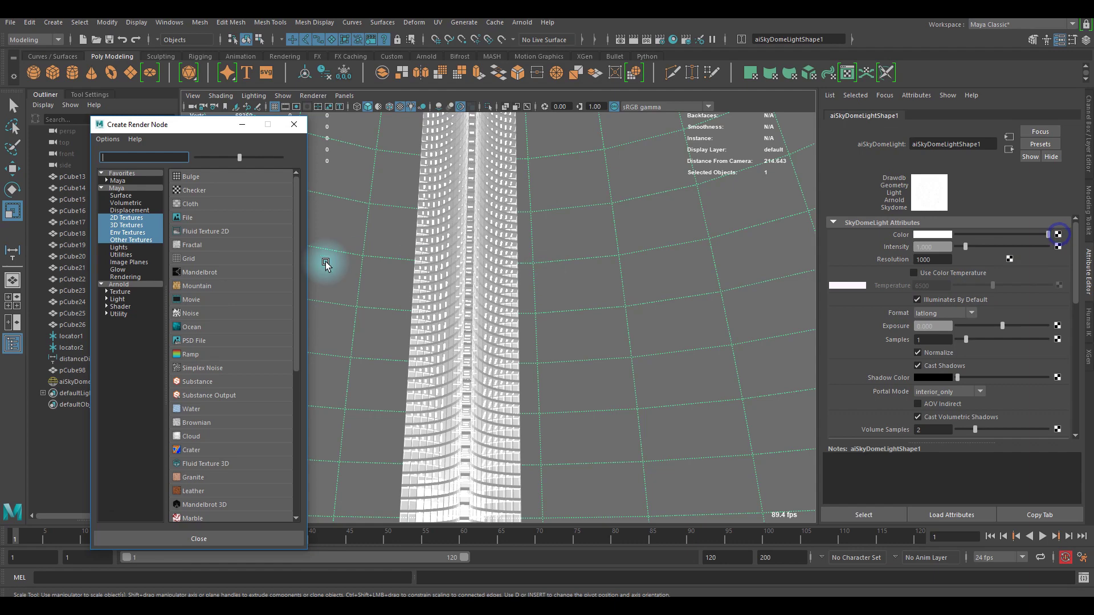
{"action": "left_click", "coordinate": [193, 218]}
{"action": "left_click", "coordinate": [1061, 273]}
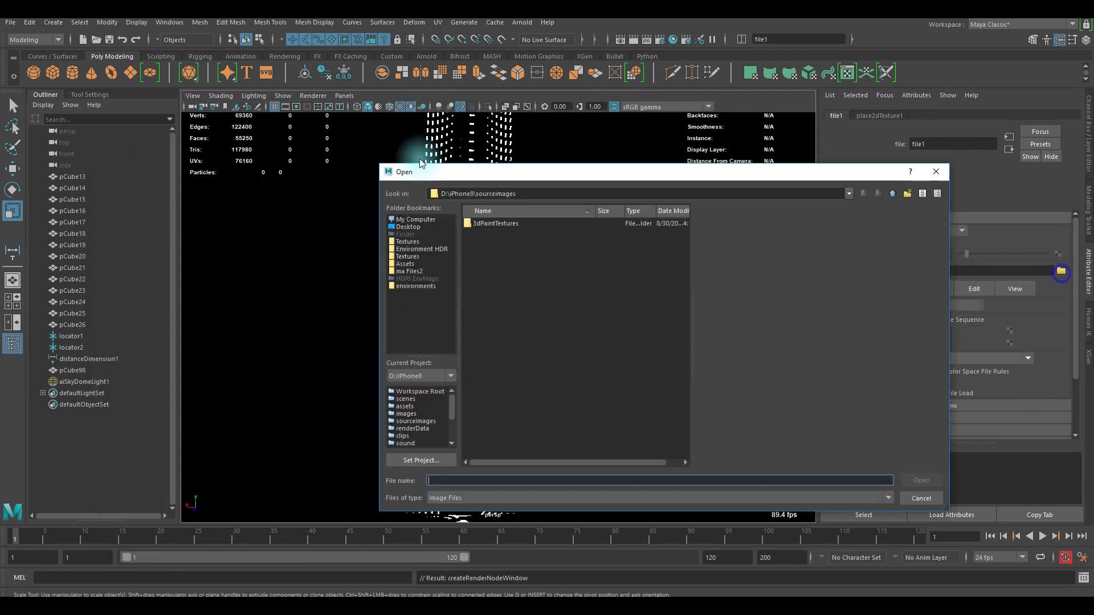
{"action": "left_click", "coordinate": [422, 249]}
{"action": "left_click", "coordinate": [505, 270]}
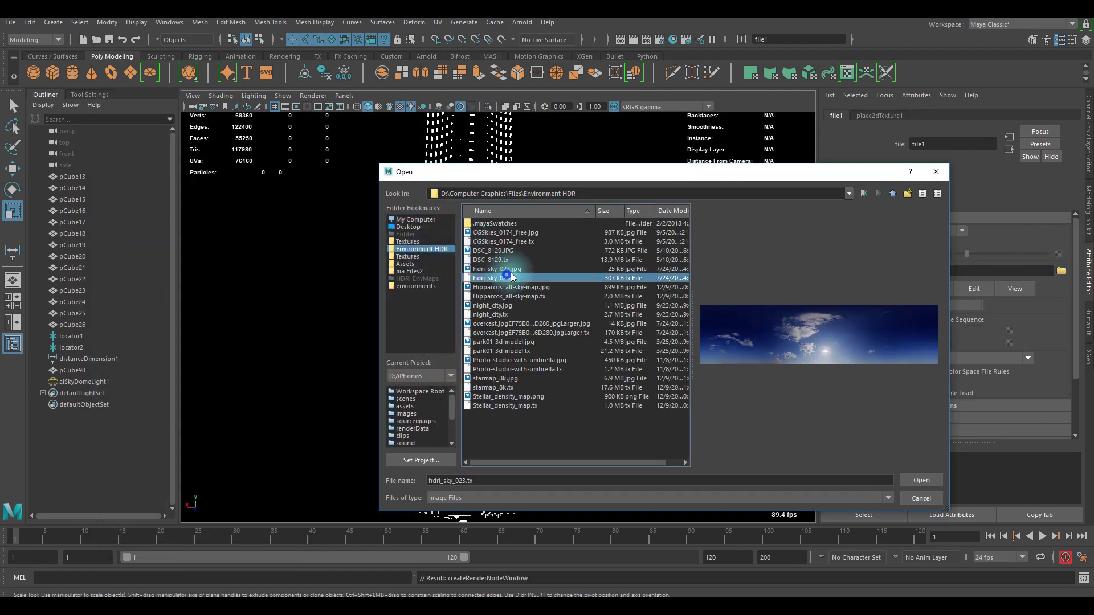
{"action": "left_click", "coordinate": [921, 480]}
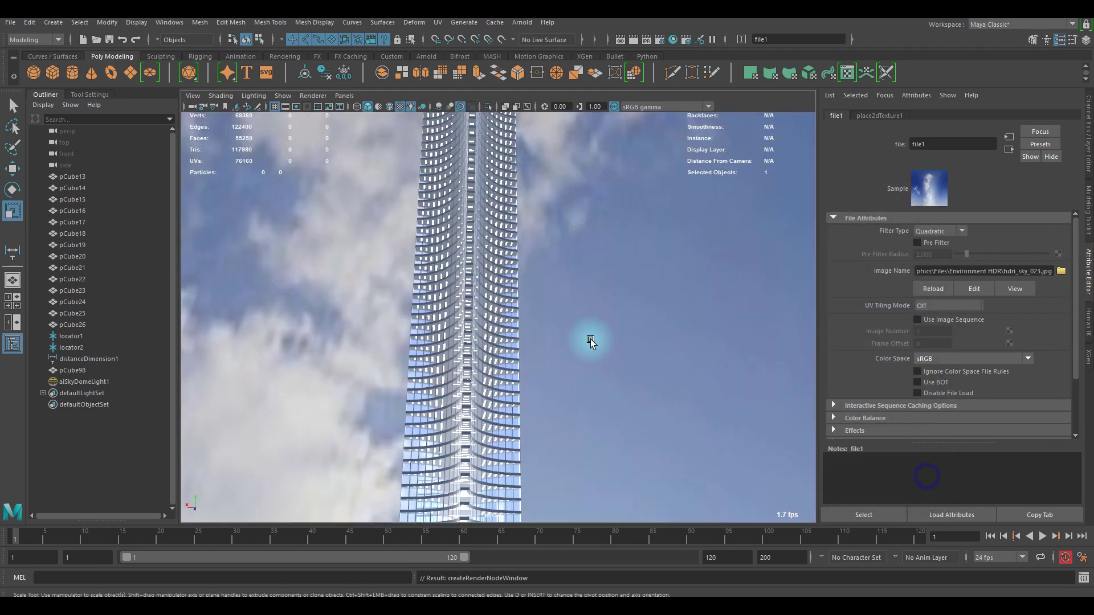
{"action": "left_click_drag", "start_coordinate": [587, 340], "coordinate": [524, 333], "text": "alt"}
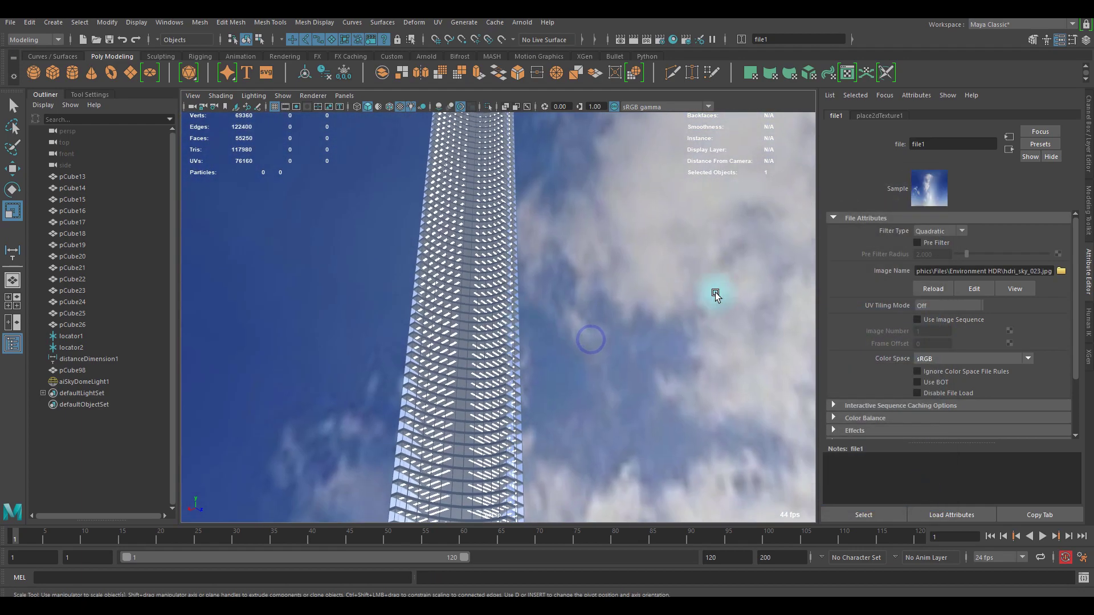
Set the skydome light's Camera visibility to 0 and its viewport Sky Radius to 0
{"action": "left_click", "coordinate": [1009, 151]}
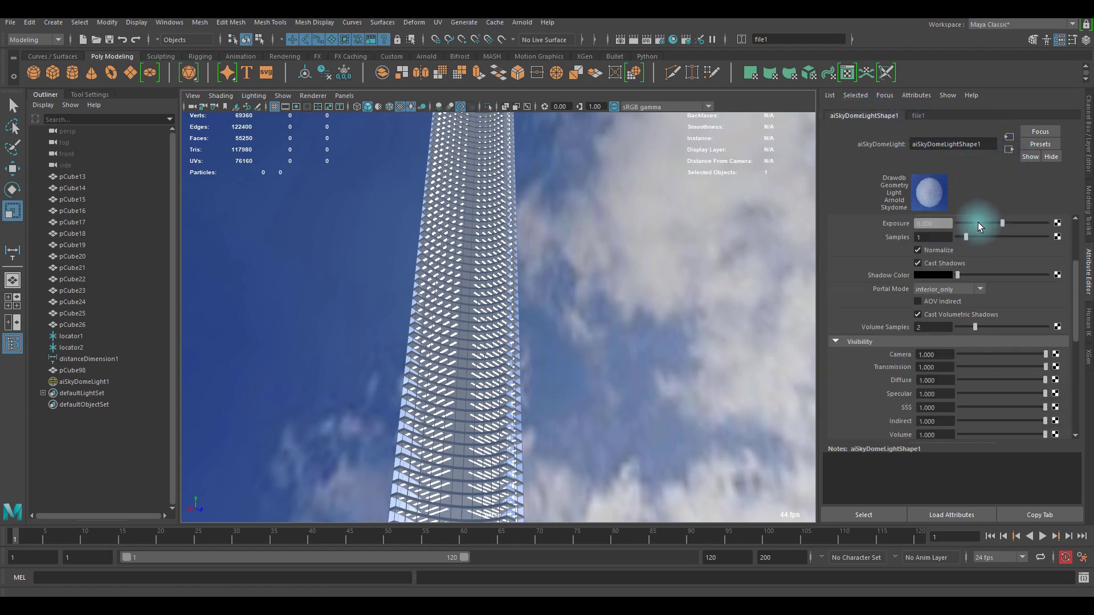
{"action": "scroll", "coordinate": [948, 343], "scroll_direction": "down", "scroll_amount": 2}
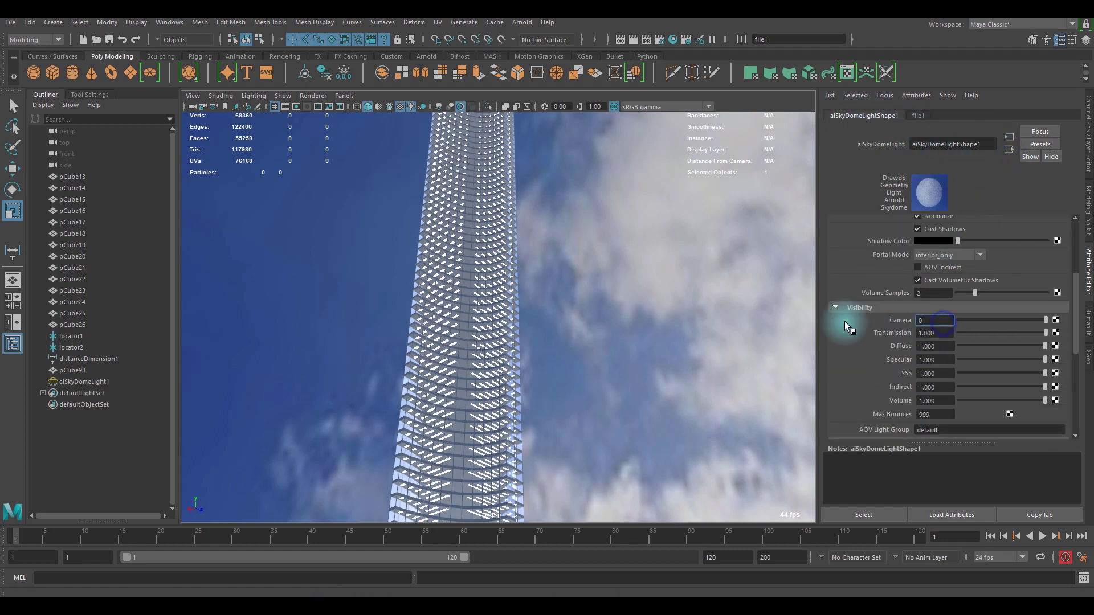
{"action": "scroll", "coordinate": [1015, 356], "scroll_direction": "down", "scroll_amount": 10}
{"action": "left_click", "coordinate": [859, 395]}
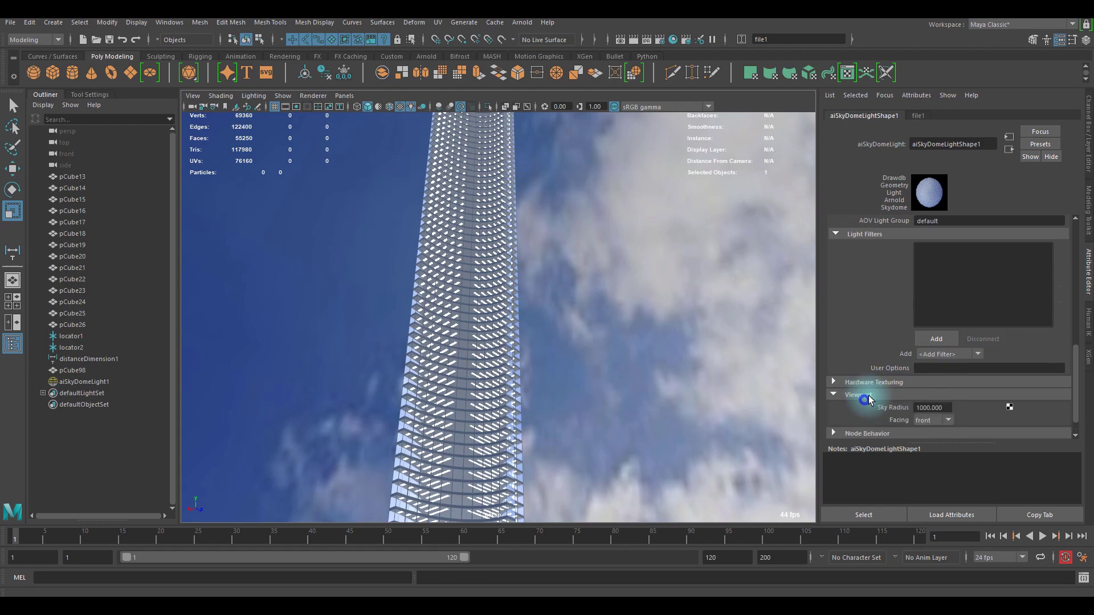
{"action": "left_click_drag", "start_coordinate": [950, 406], "coordinate": [796, 399]}
{"action": "type", "text": "10000"}
{"action": "key", "text": "Return"}
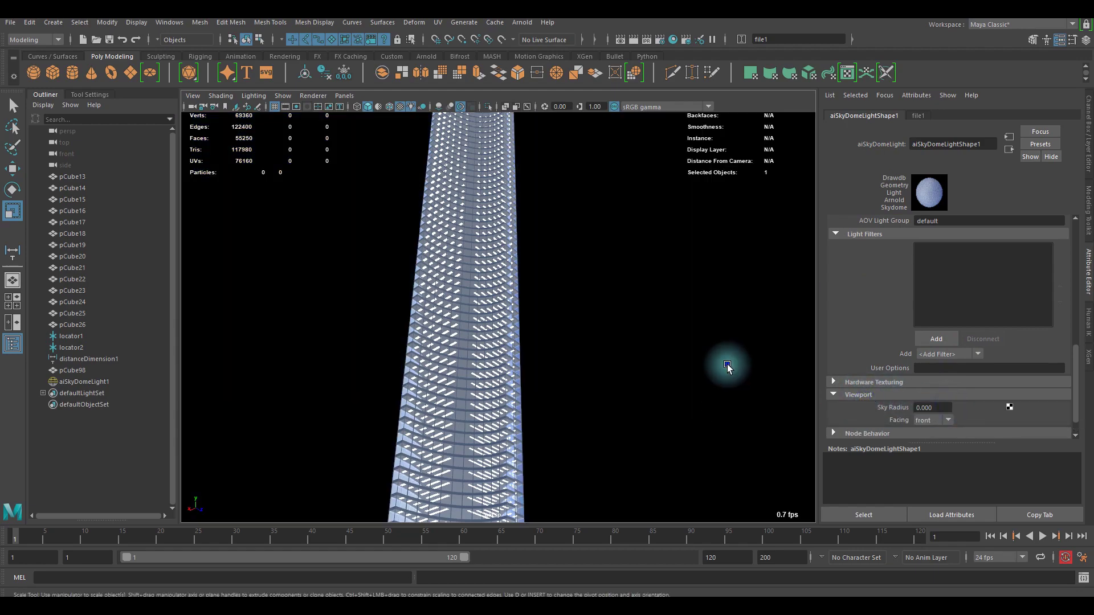
Set the intensity of aiSkyDomeLight1 to 0.5
{"action": "left_click", "coordinate": [592, 280]}
{"action": "mouse_move", "coordinate": [592, 281]}
{"action": "left_mouse_down", "text": "alt"}
{"action": "mouse_move", "coordinate": [508, 313]}
{"action": "mouse_move", "coordinate": [470, 267]}
{"action": "mouse_move", "coordinate": [639, 258]}
{"action": "mouse_move", "coordinate": [581, 261]}
{"action": "mouse_move", "coordinate": [534, 348]}
{"action": "mouse_move", "coordinate": [499, 341]}
{"action": "mouse_move", "coordinate": [501, 325]}
{"action": "mouse_move", "coordinate": [543, 329]}
{"action": "mouse_move", "coordinate": [464, 294]}
{"action": "mouse_move", "coordinate": [488, 403]}
{"action": "mouse_move", "coordinate": [484, 347]}
{"action": "mouse_move", "coordinate": [490, 371]}
{"action": "mouse_move", "coordinate": [439, 346]}
{"action": "mouse_move", "coordinate": [616, 362]}
{"action": "left_mouse_up", "text": "alt"}
{"action": "mouse_move", "coordinate": [616, 361]}
{"action": "right_mouse_down", "text": "alt"}
{"action": "mouse_move", "coordinate": [561, 361]}
{"action": "mouse_move", "coordinate": [545, 242]}
{"action": "right_mouse_up", "text": "alt"}
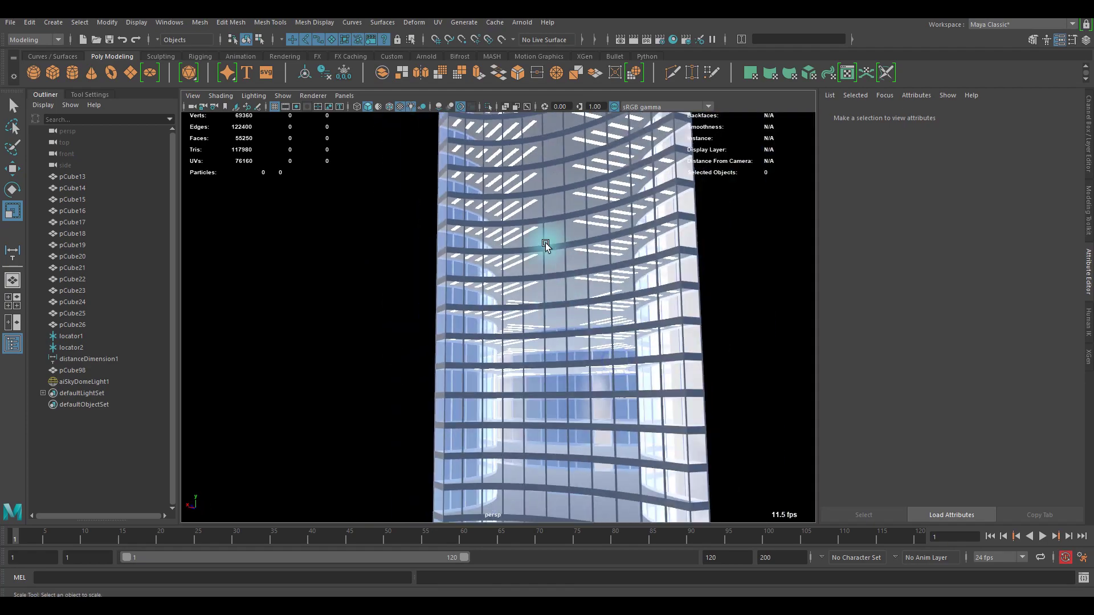
{"action": "right_click_drag", "start_coordinate": [574, 334], "coordinate": [570, 357], "text": "alt"}
{"action": "left_click_drag", "start_coordinate": [570, 359], "coordinate": [450, 342], "text": "alt"}
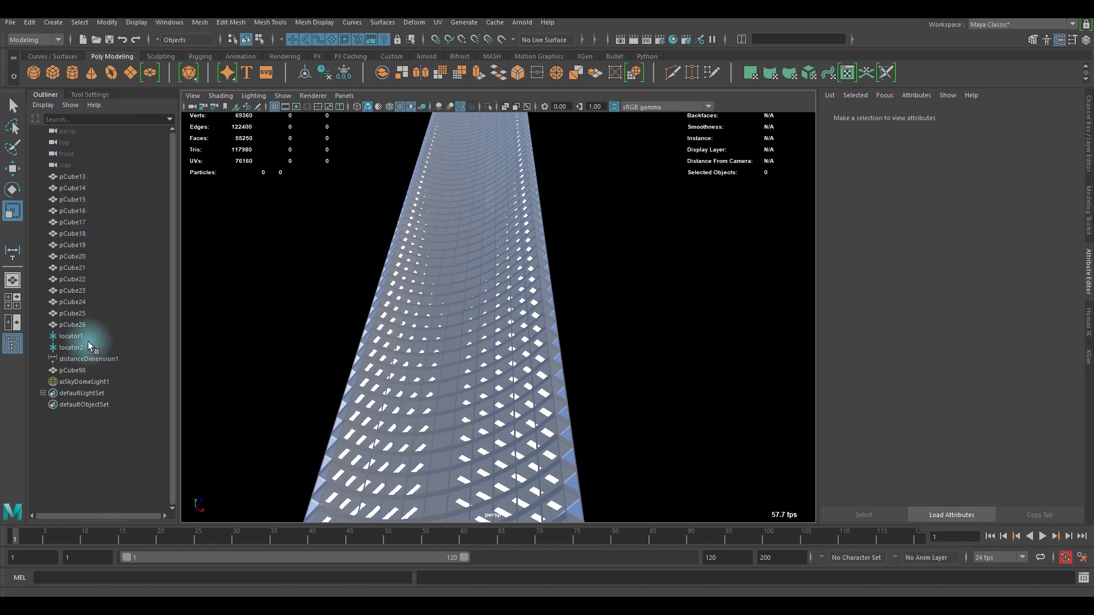
{"action": "left_click", "coordinate": [99, 382]}
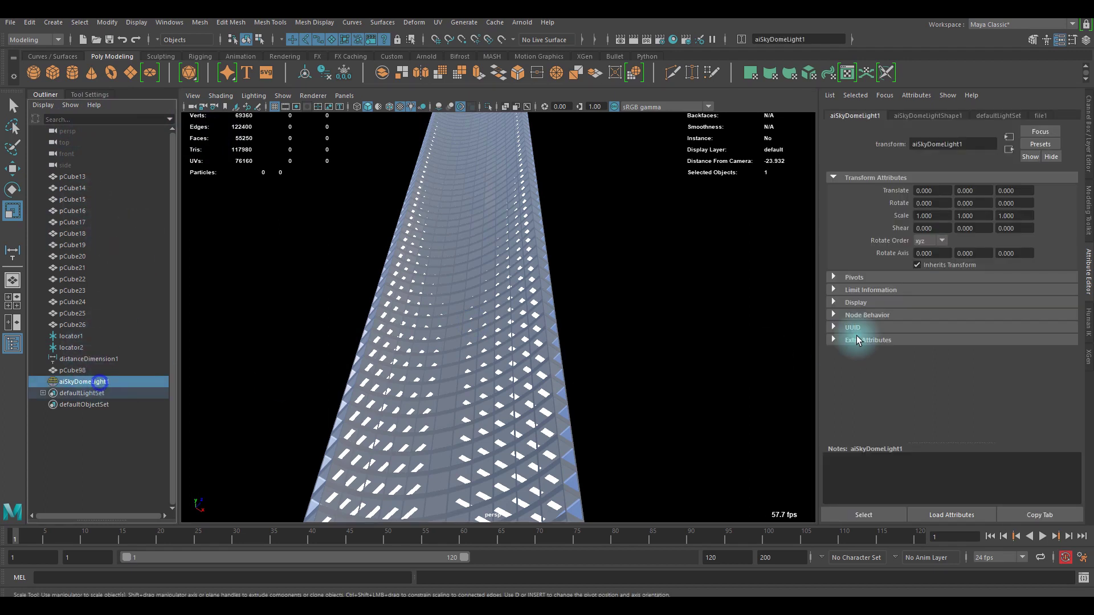
{"action": "left_click", "coordinate": [952, 117]}
{"action": "double_click", "coordinate": [947, 247]}
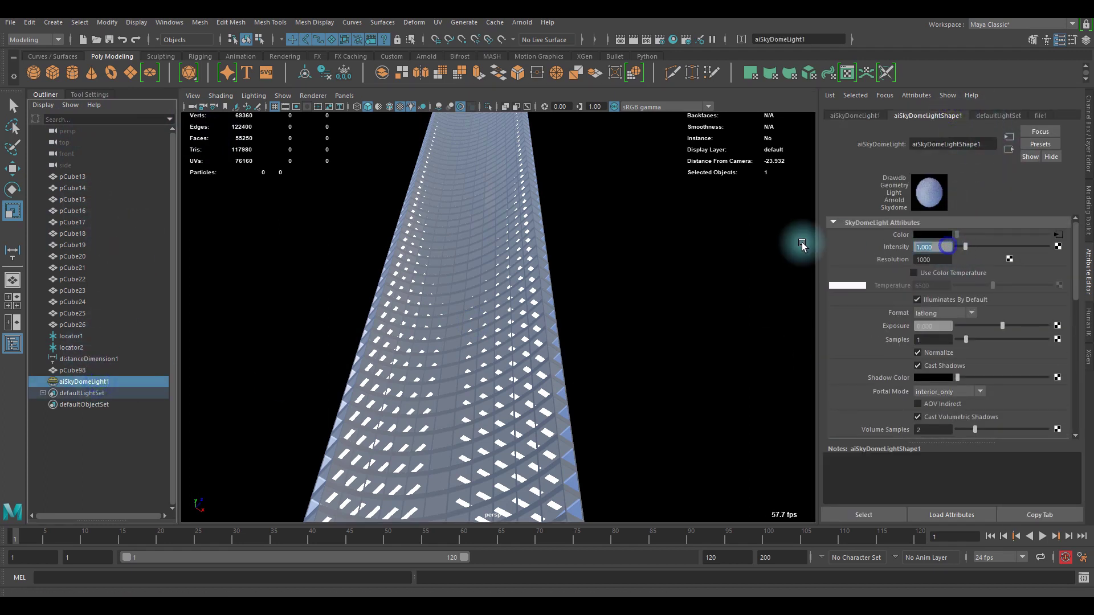
{"action": "left_click_drag", "start_coordinate": [819, 270], "coordinate": [532, 366], "text": "alt"}
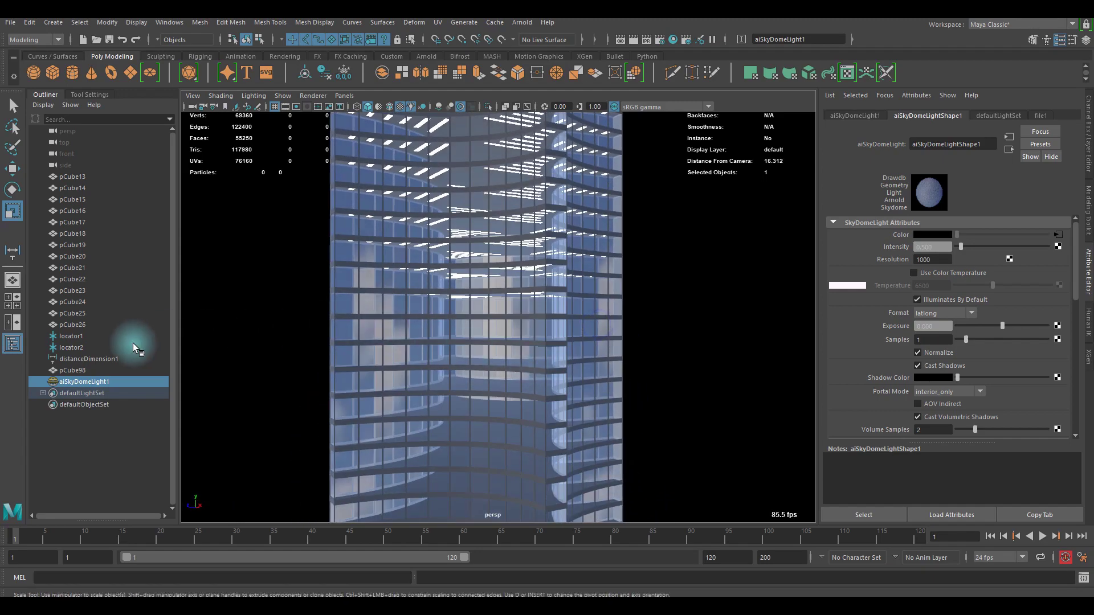
Tint the transmission color of the tall tower's aiGlass material light blue, with hue about 218.8 and saturation 0.455
{"action": "left_click", "coordinate": [83, 369]}
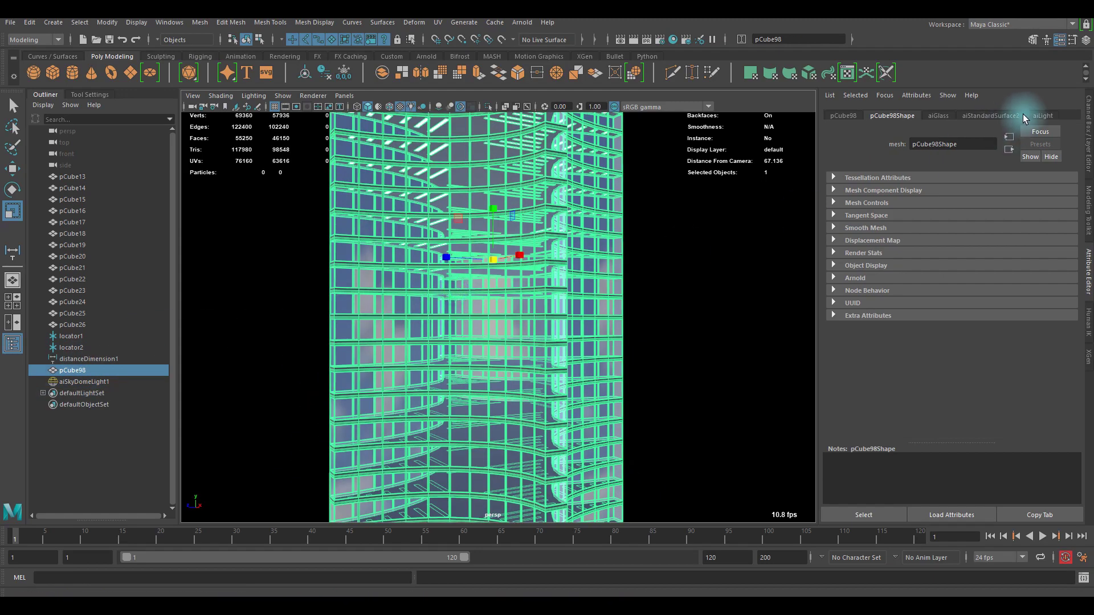
{"action": "left_click", "coordinate": [947, 115]}
{"action": "scroll", "coordinate": [963, 310], "scroll_direction": "down", "scroll_amount": 3}
{"action": "left_click", "coordinate": [963, 296]}
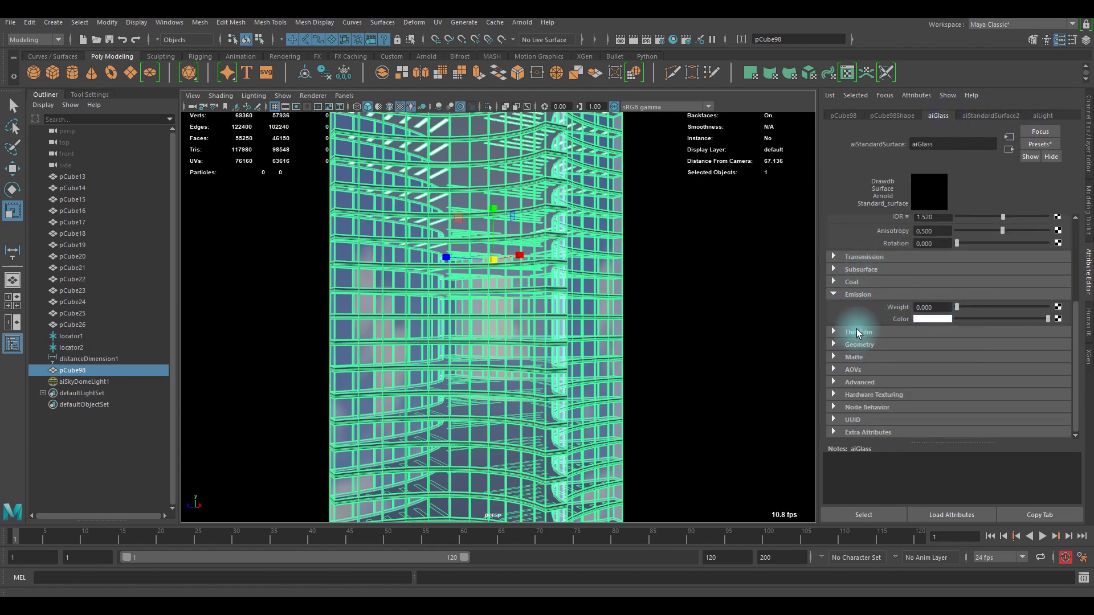
{"action": "left_click", "coordinate": [870, 258]}
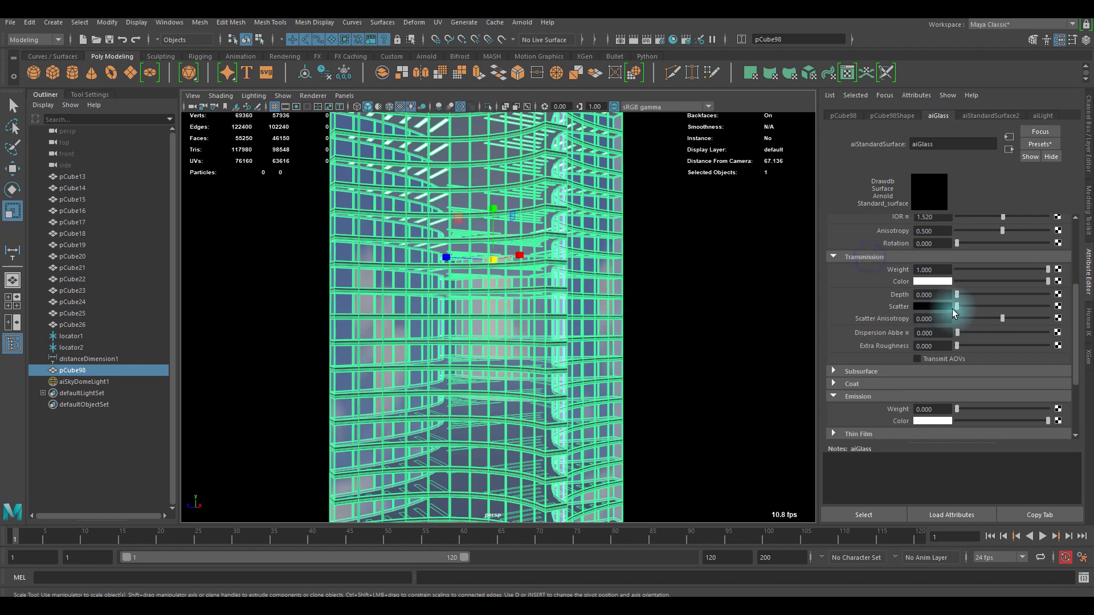
{"action": "left_click", "coordinate": [939, 283]}
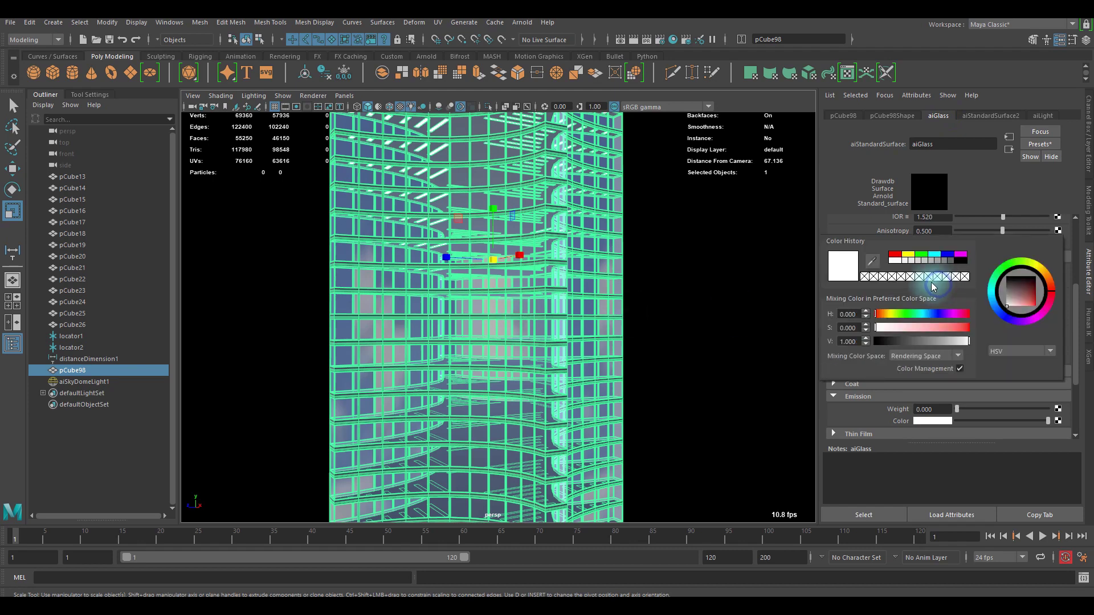
{"action": "left_click", "coordinate": [919, 314]}
{"action": "left_click_drag", "start_coordinate": [900, 324], "coordinate": [918, 326]}
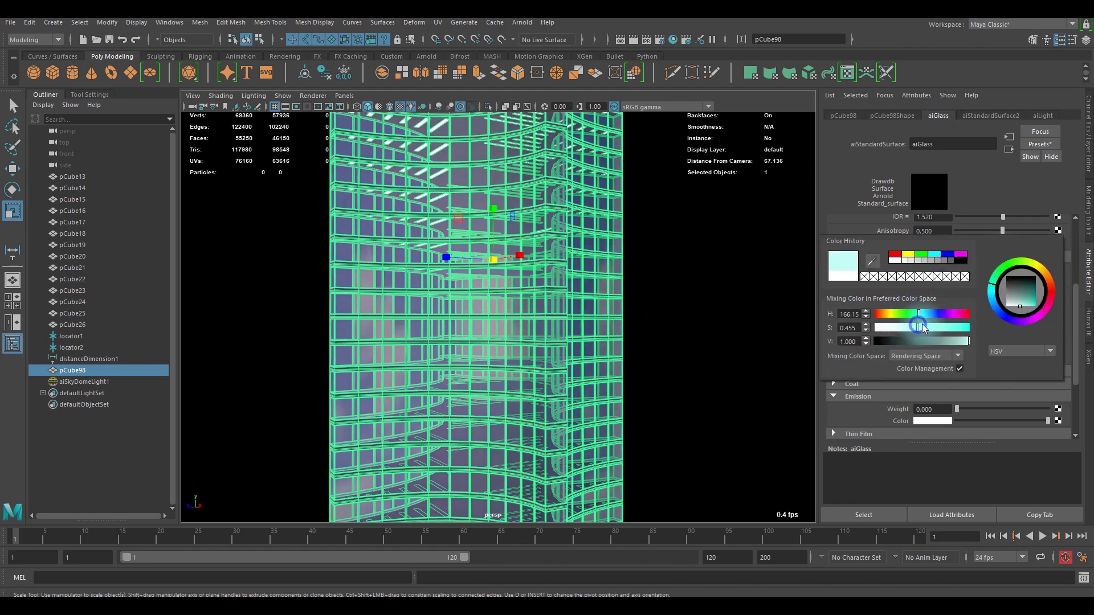
{"action": "left_click", "coordinate": [999, 314]}
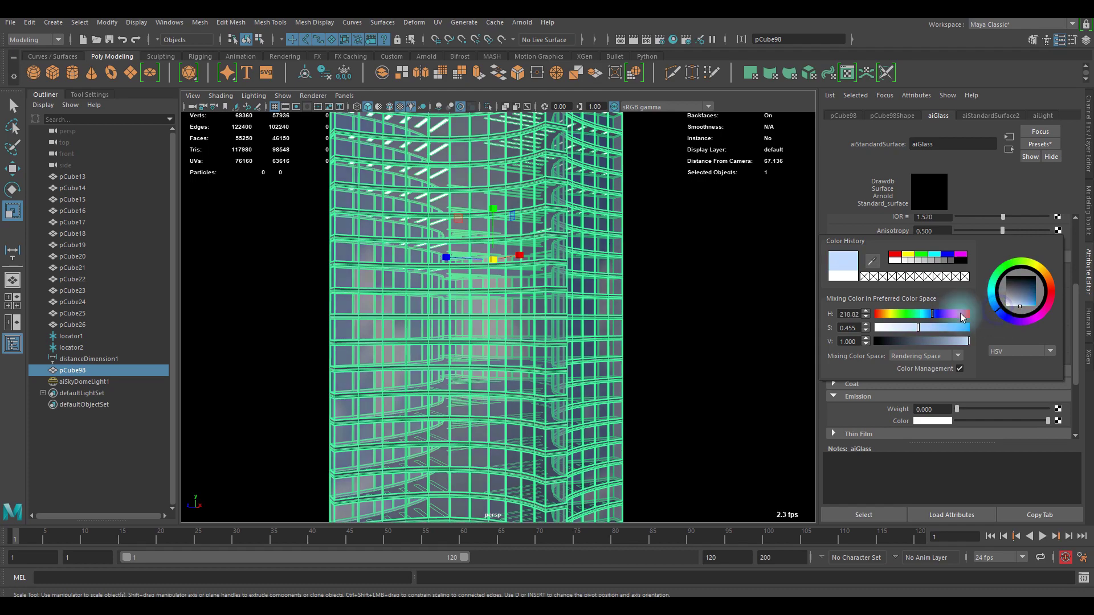
{"action": "left_click", "coordinate": [720, 367]}
{"action": "left_click_drag", "start_coordinate": [720, 366], "coordinate": [559, 298], "text": "alt"}
{"action": "scroll", "coordinate": [559, 289], "scroll_direction": "up", "scroll_amount": 6}
{"action": "scroll", "coordinate": [549, 305], "scroll_direction": "down", "scroll_amount": 4}
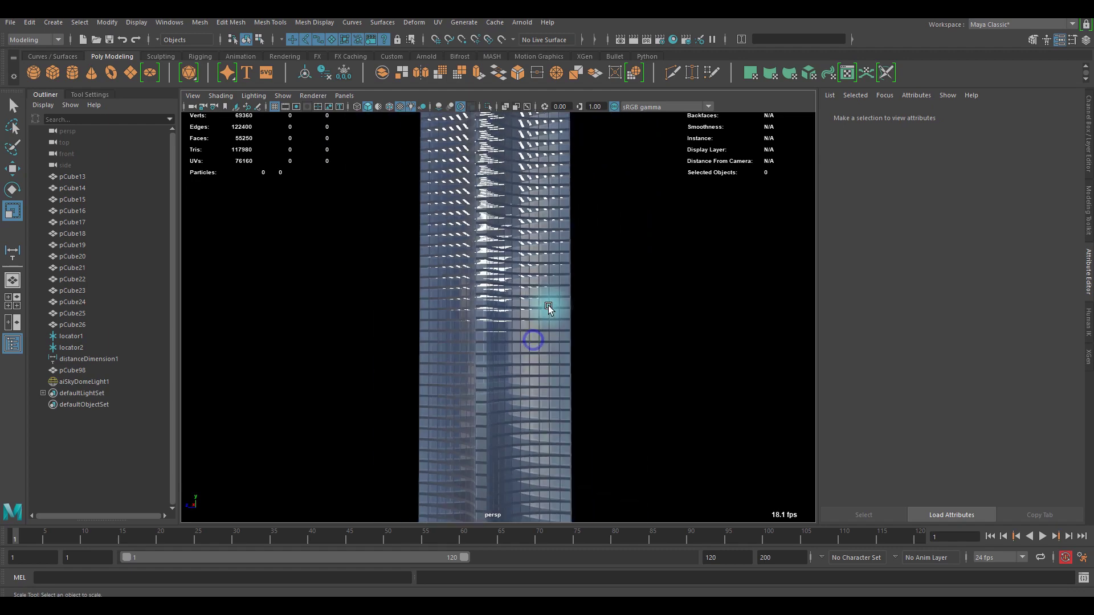
Detach the Nonlinear deformer commands into a floating window beside the tall tower
{"action": "right_click_drag", "start_coordinate": [548, 306], "coordinate": [545, 287], "text": "alt"}
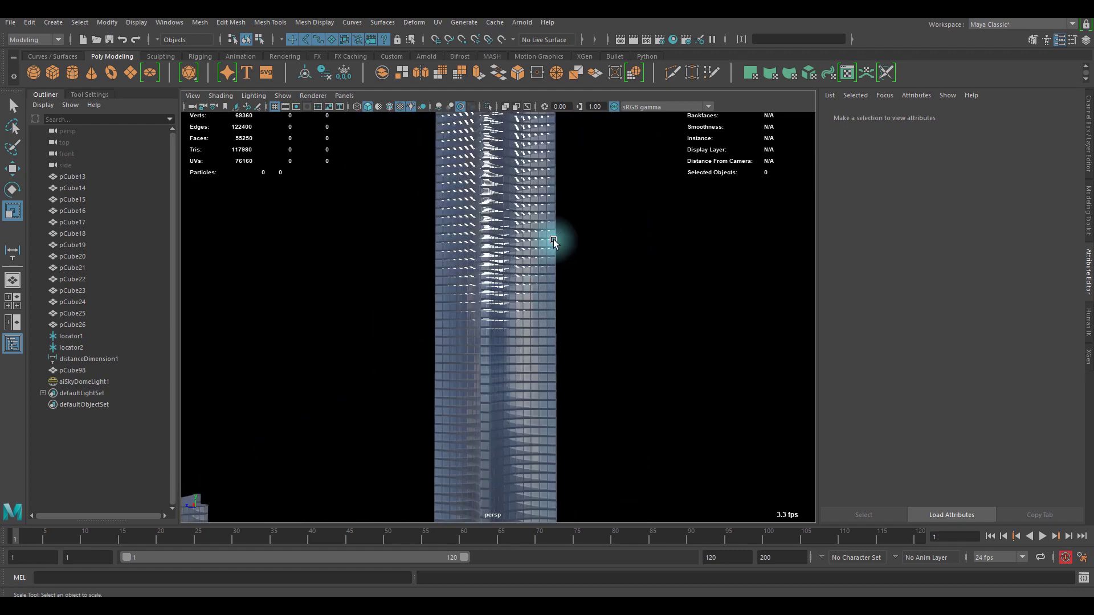
{"action": "left_click", "coordinate": [413, 23]}
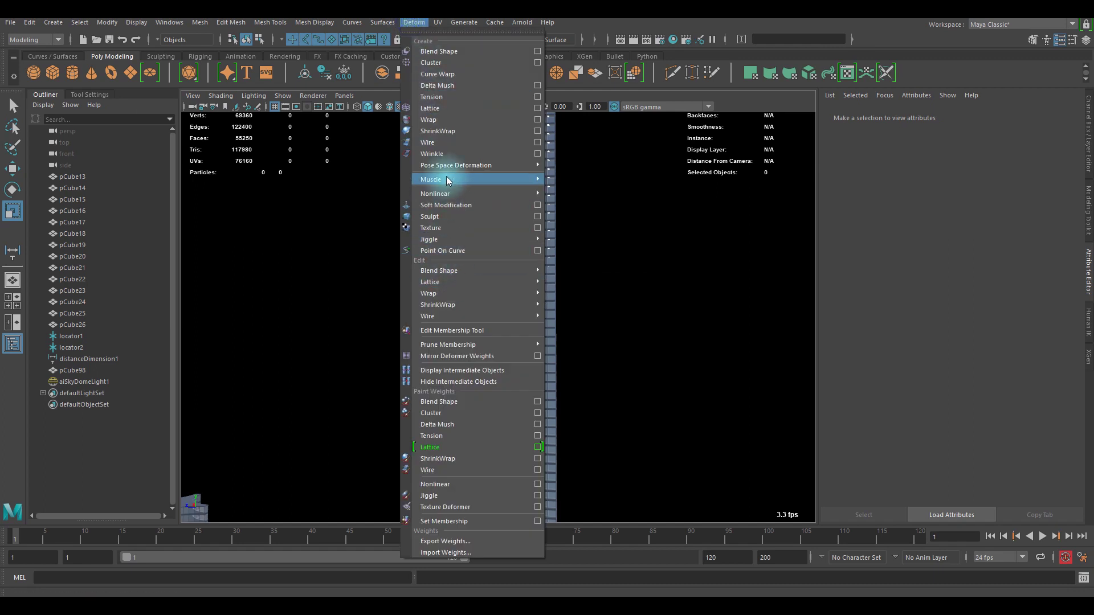
{"action": "mouse_move", "coordinate": [467, 193]}
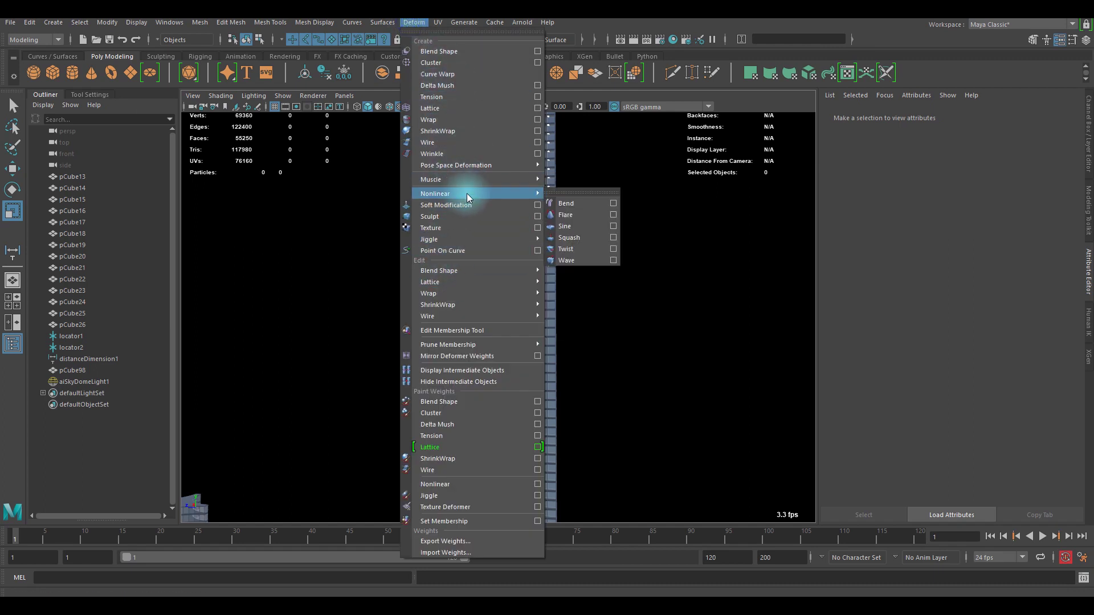
{"action": "left_click", "coordinate": [586, 190]}
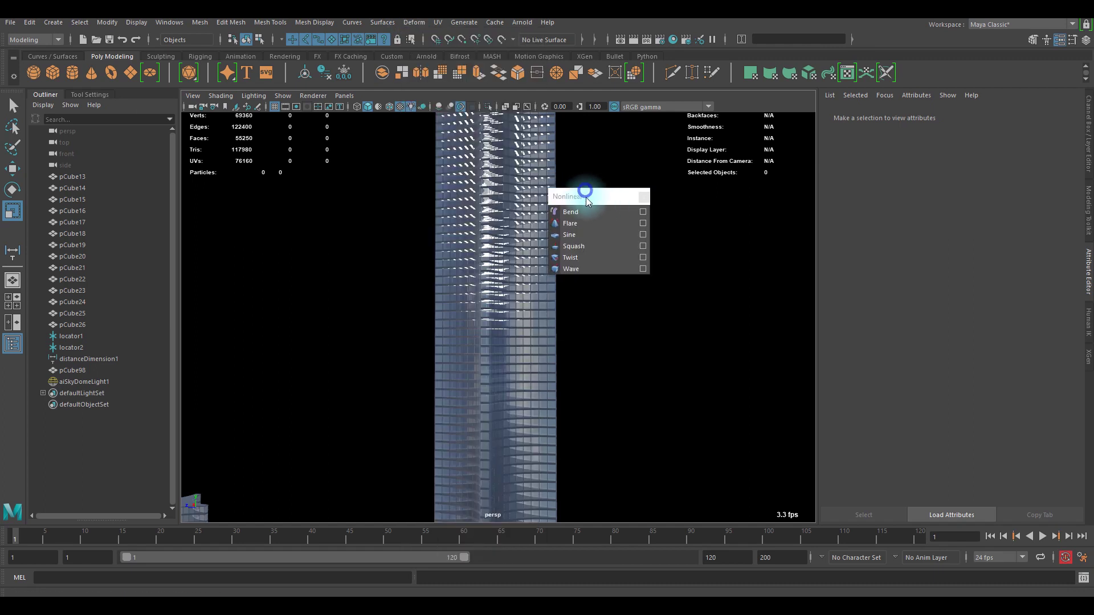
{"action": "left_click_drag", "start_coordinate": [585, 196], "coordinate": [699, 196]}
{"action": "left_click_drag", "start_coordinate": [662, 341], "coordinate": [460, 252], "text": "alt"}
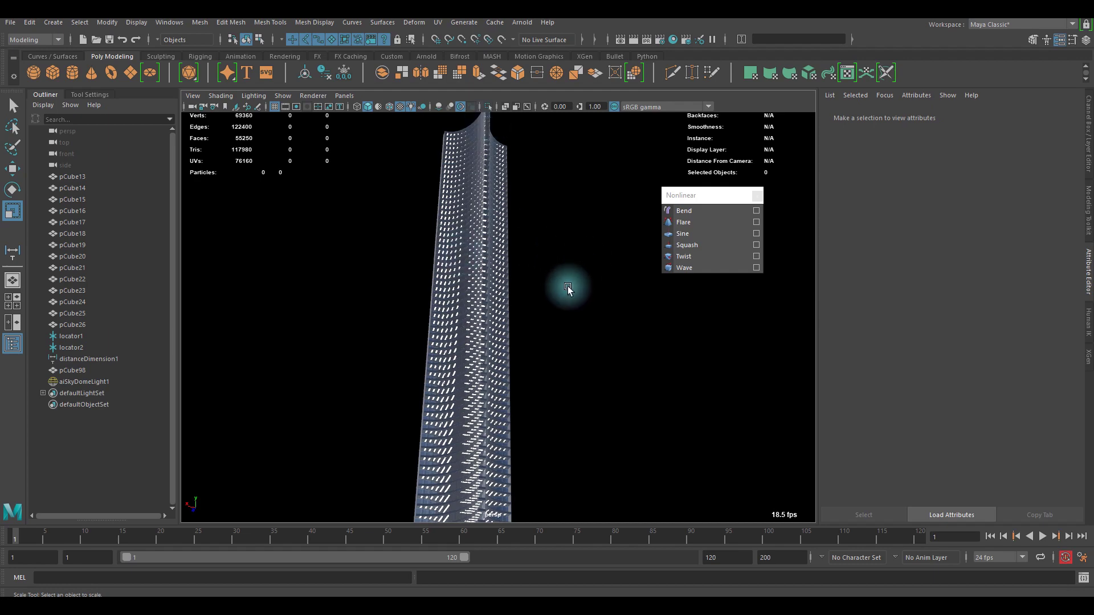
{"action": "left_click_drag", "start_coordinate": [568, 286], "coordinate": [571, 275], "text": "alt"}
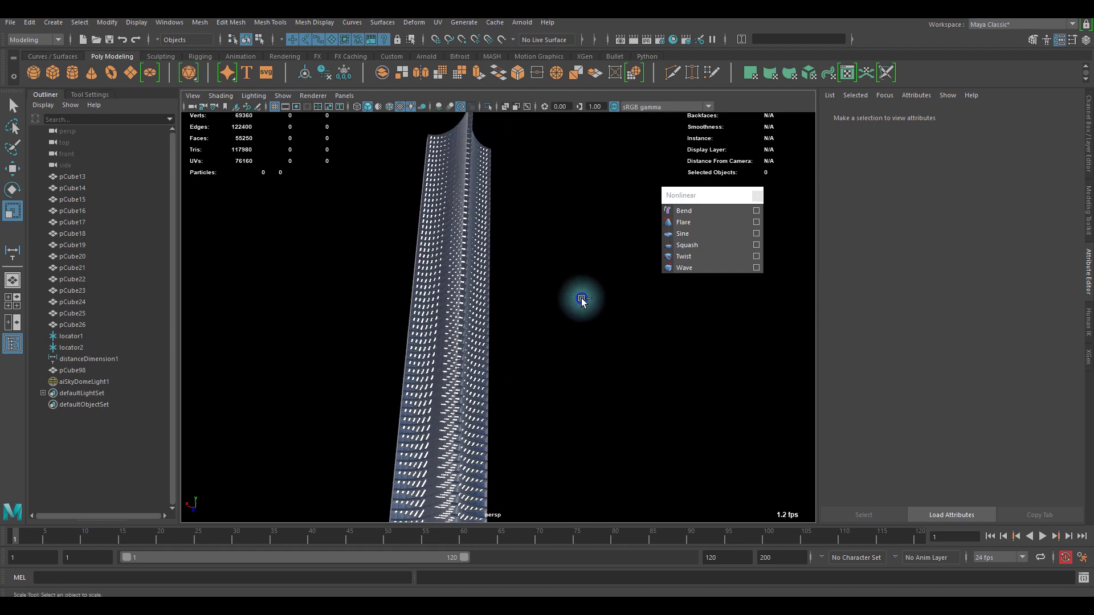
Save the scene to the Desktop as a Maya ASCII file named asdasd
{"action": "key", "text": "q"}
{"action": "key", "text": "ctrl+shift+s"}
{"action": "left_click", "coordinate": [406, 227]}
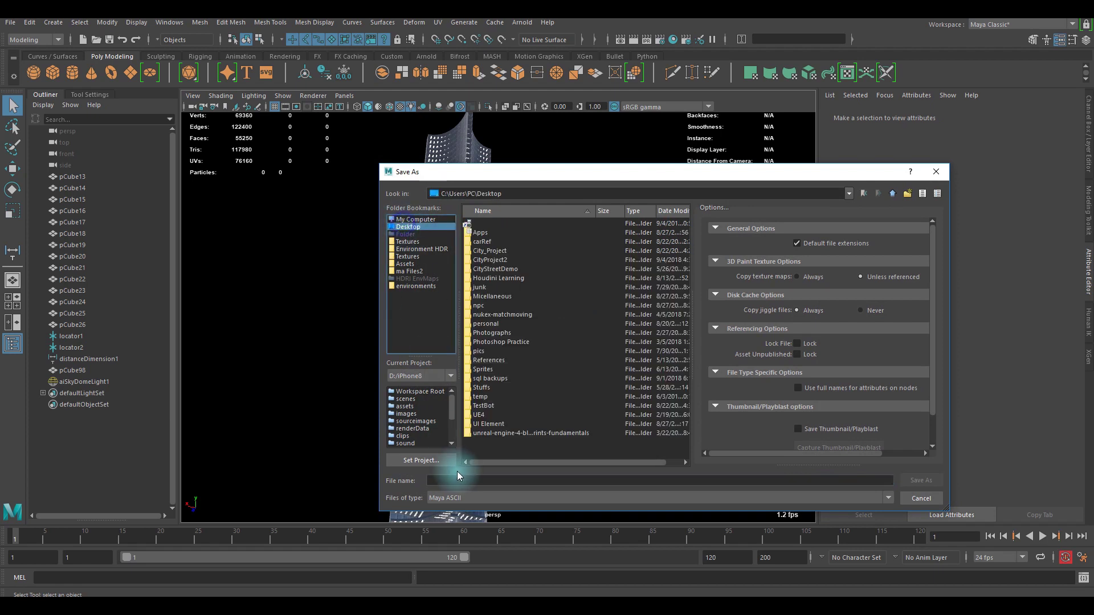
{"action": "left_click", "coordinate": [470, 480]}
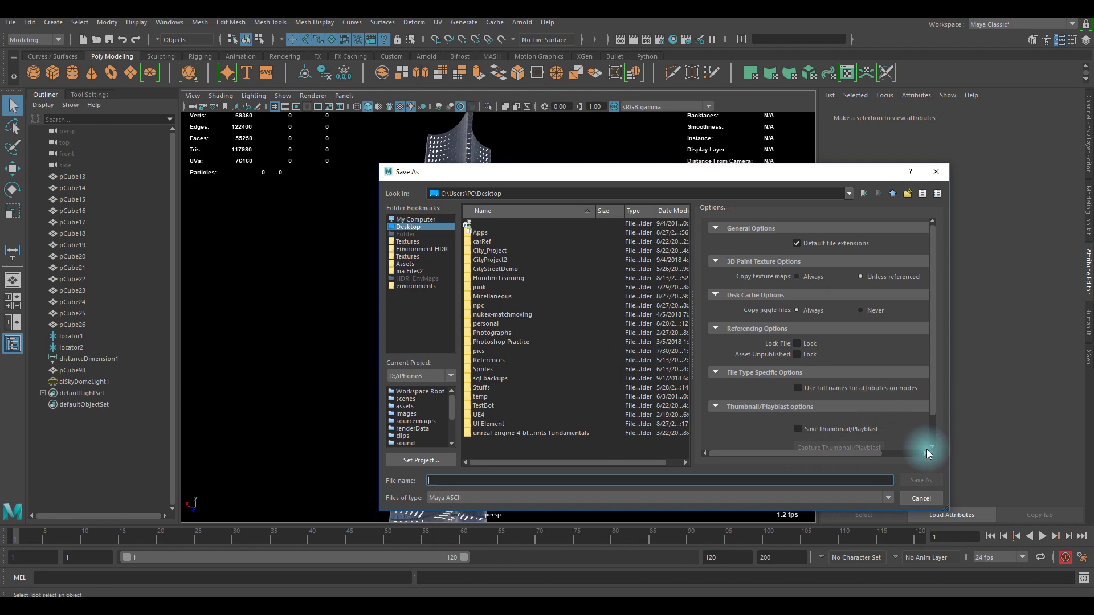
{"action": "type", "text": "asdasd"}
{"action": "left_click", "coordinate": [913, 478]}
{"action": "left_click", "coordinate": [535, 315]}
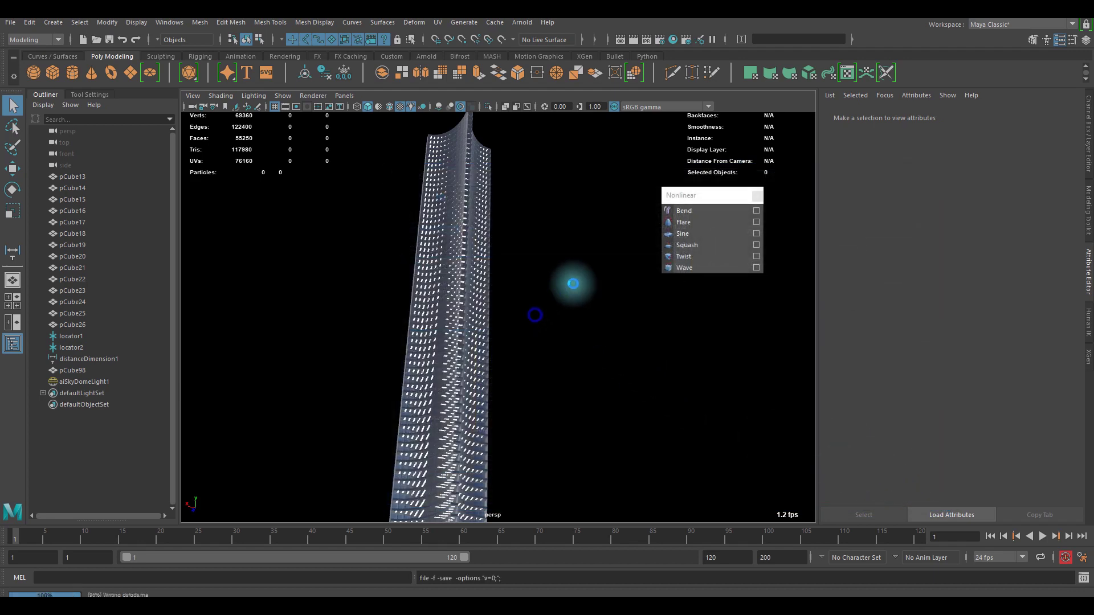
Apply a nonlinear Flare deformer to the tall tower and open the deformer's attributes
{"action": "left_click", "coordinate": [445, 238]}
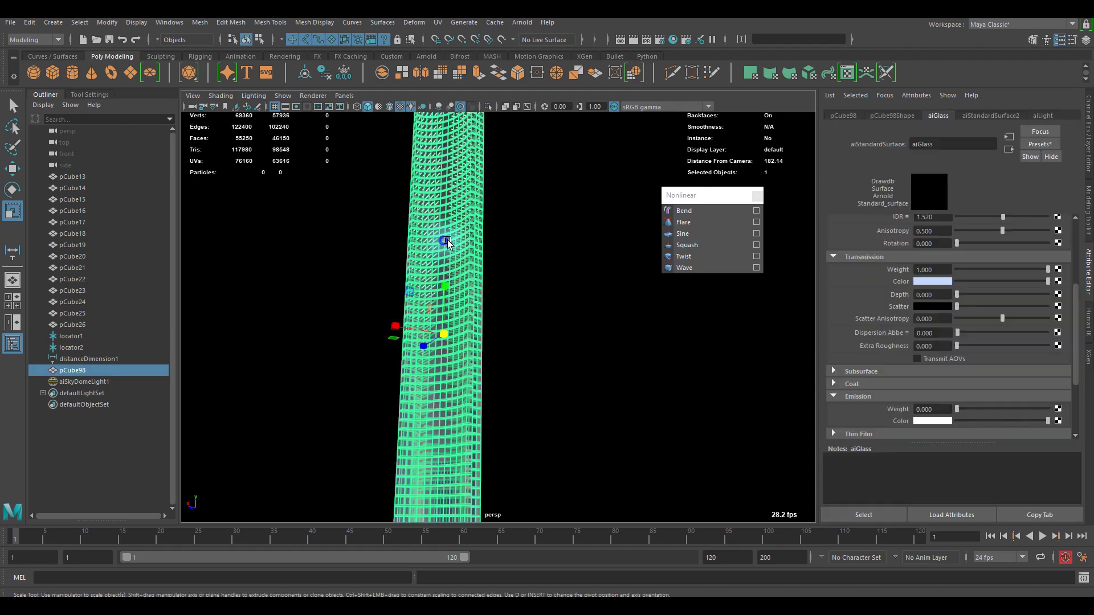
{"action": "left_click", "coordinate": [688, 224]}
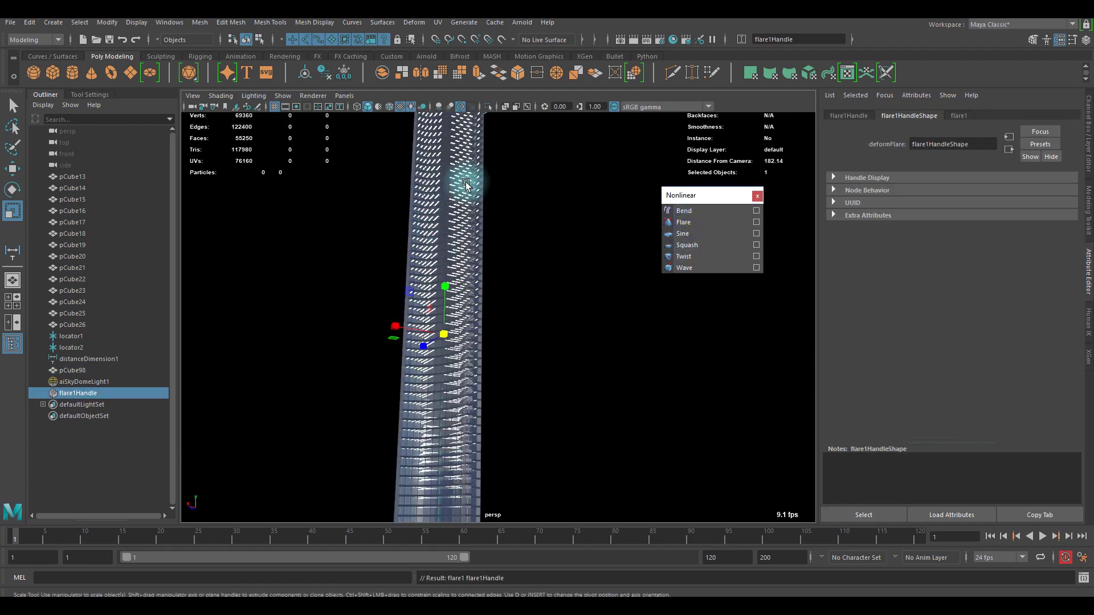
{"action": "left_click", "coordinate": [963, 116]}
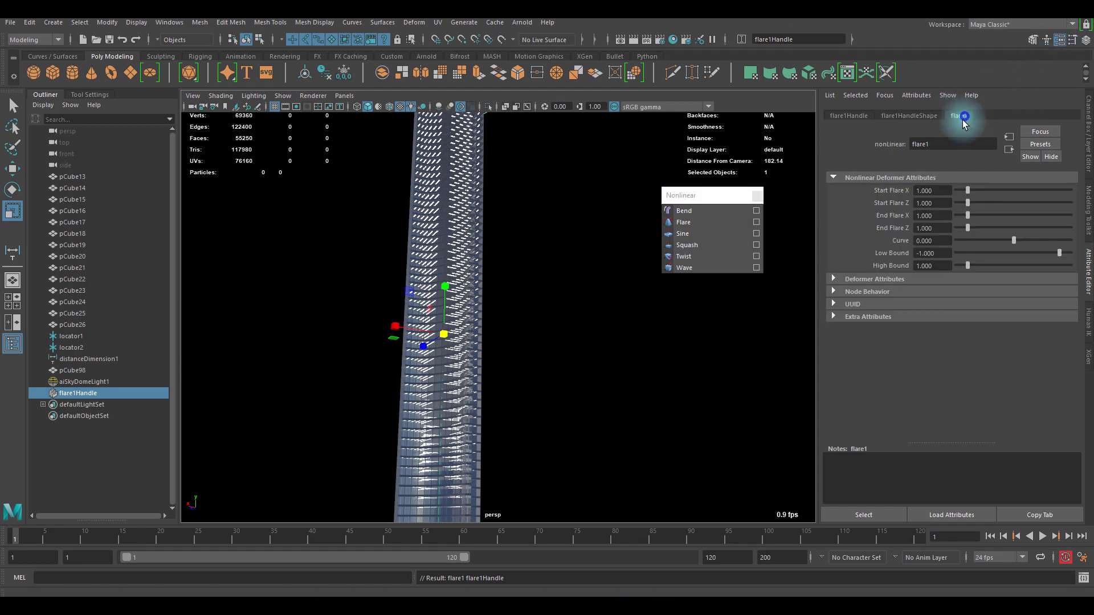
{"action": "right_click_drag", "start_coordinate": [813, 233], "coordinate": [693, 188], "text": "alt"}
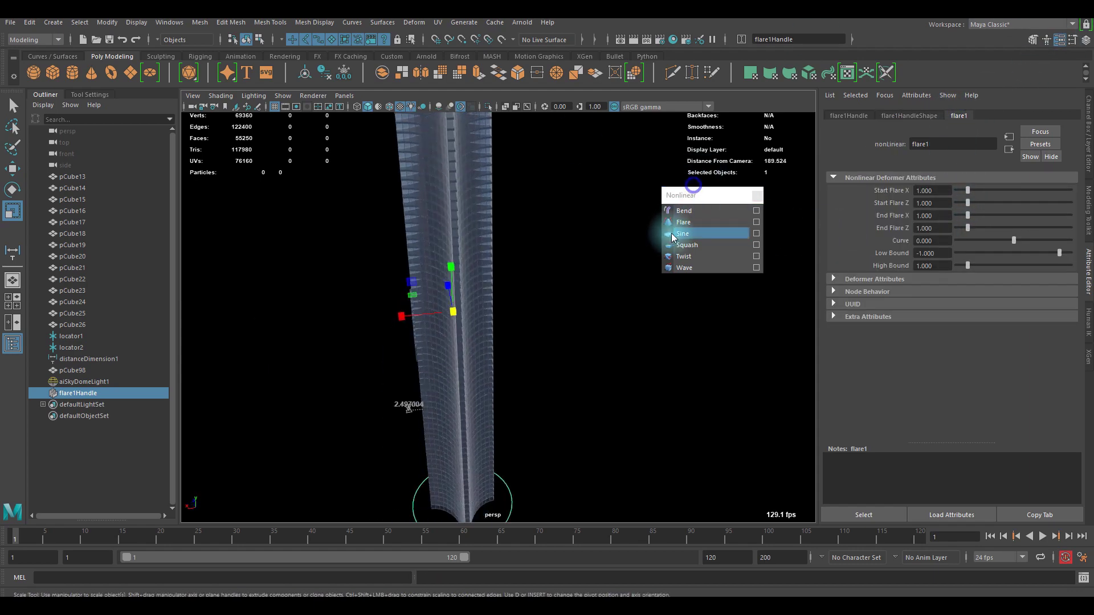
{"action": "right_click_drag", "start_coordinate": [522, 261], "coordinate": [552, 262], "text": "alt"}
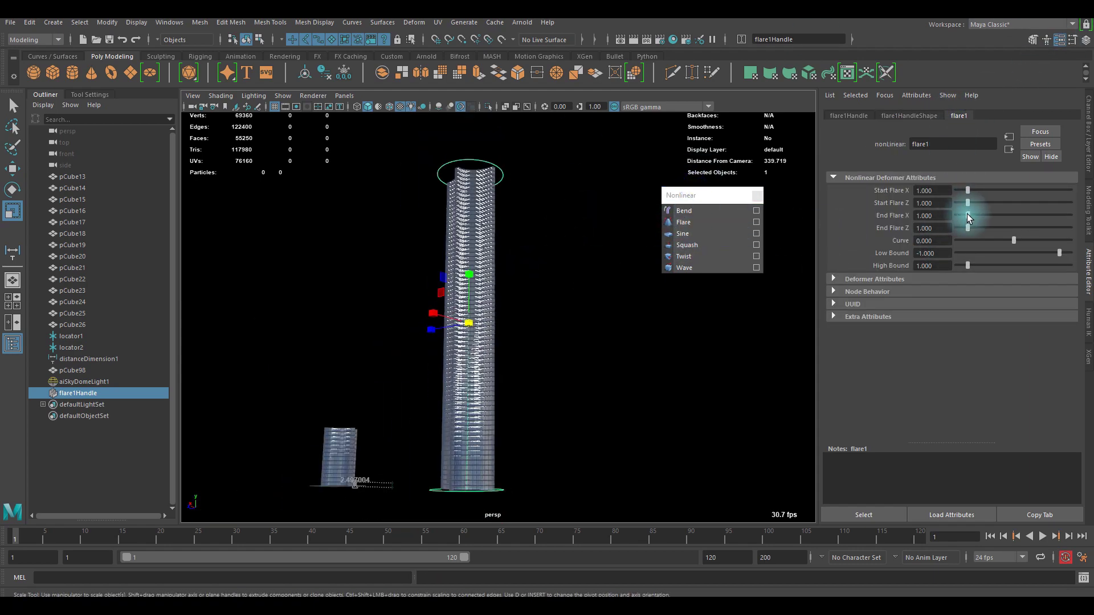
Try widening the tower's top with End Flare X at about 1.313 and return it to 1
{"action": "mouse_move", "coordinate": [966, 214]}
{"action": "left_mouse_down"}
{"action": "mouse_move", "coordinate": [956, 216]}
{"action": "mouse_move", "coordinate": [979, 216]}
{"action": "mouse_move", "coordinate": [960, 217]}
{"action": "left_mouse_up"}
{"action": "left_click", "coordinate": [937, 215]}
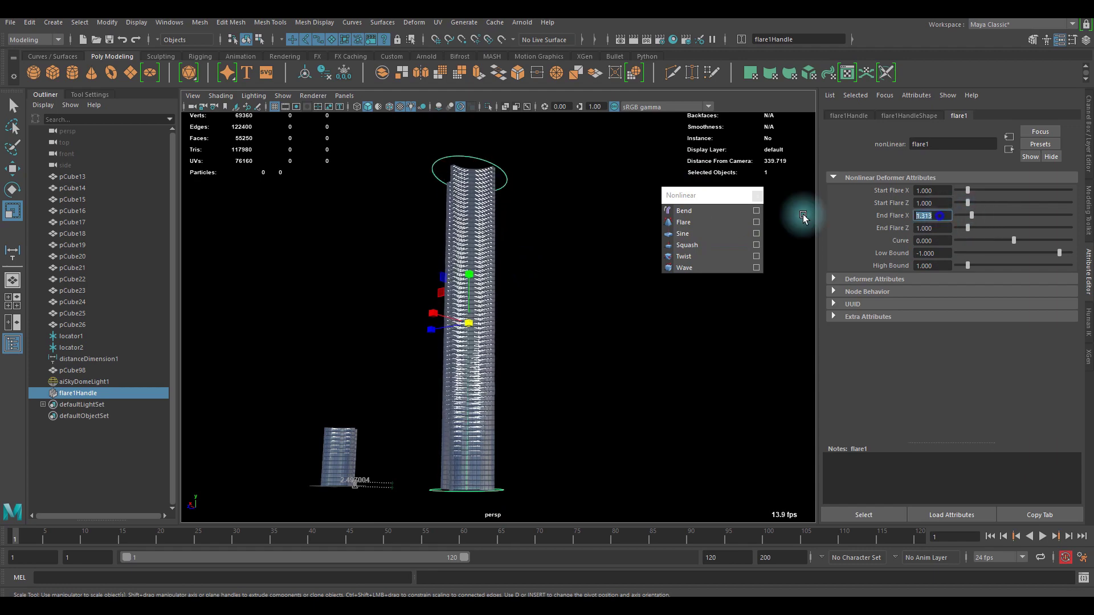
{"action": "type", "text": "1"}
{"action": "key", "text": "Return"}
Widen the tower's base by setting Start Flare X to about 2.929 and Start Flare Z to about 2.980
{"action": "left_click_drag", "start_coordinate": [965, 189], "coordinate": [990, 190]}
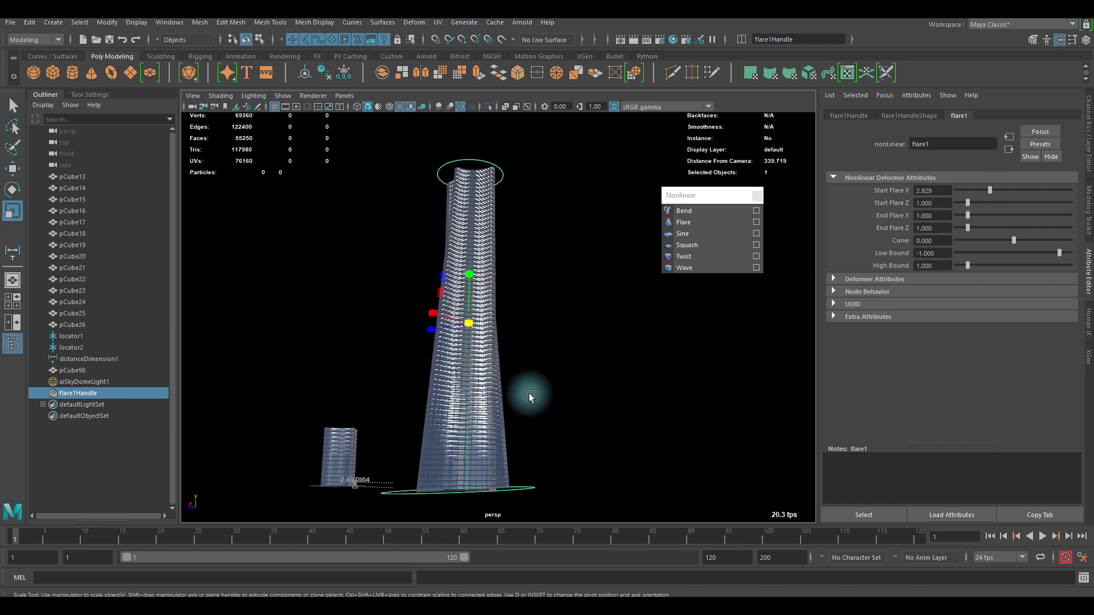
{"action": "left_click_drag", "start_coordinate": [529, 395], "coordinate": [467, 368], "text": "alt"}
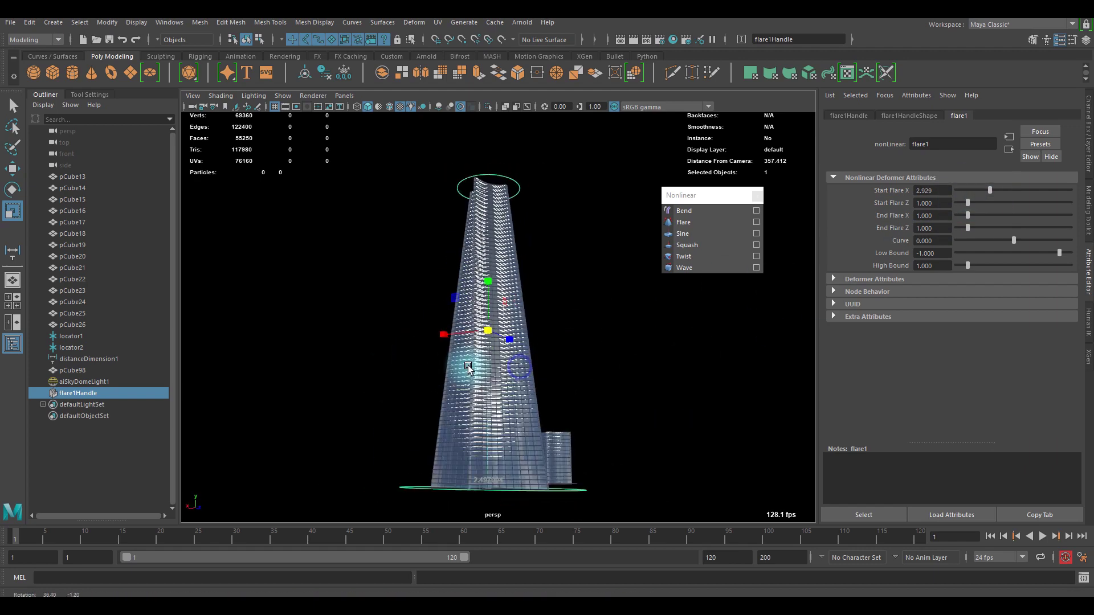
{"action": "right_click_drag", "start_coordinate": [467, 368], "coordinate": [571, 373], "text": "alt"}
{"action": "middle_click_drag", "start_coordinate": [571, 373], "coordinate": [582, 264], "text": "alt"}
{"action": "left_click_drag", "start_coordinate": [511, 344], "coordinate": [569, 344], "text": "alt"}
{"action": "right_click_drag", "start_coordinate": [577, 348], "coordinate": [663, 378], "text": "alt"}
{"action": "left_click_drag", "start_coordinate": [553, 384], "coordinate": [610, 397], "text": "alt"}
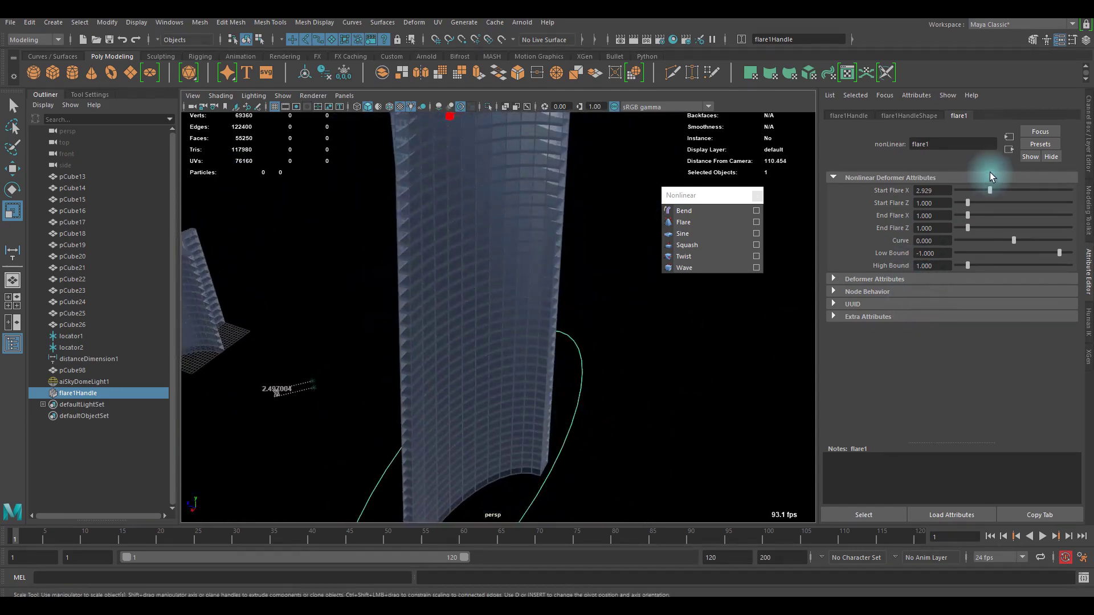
{"action": "left_click_drag", "start_coordinate": [978, 204], "coordinate": [990, 202]}
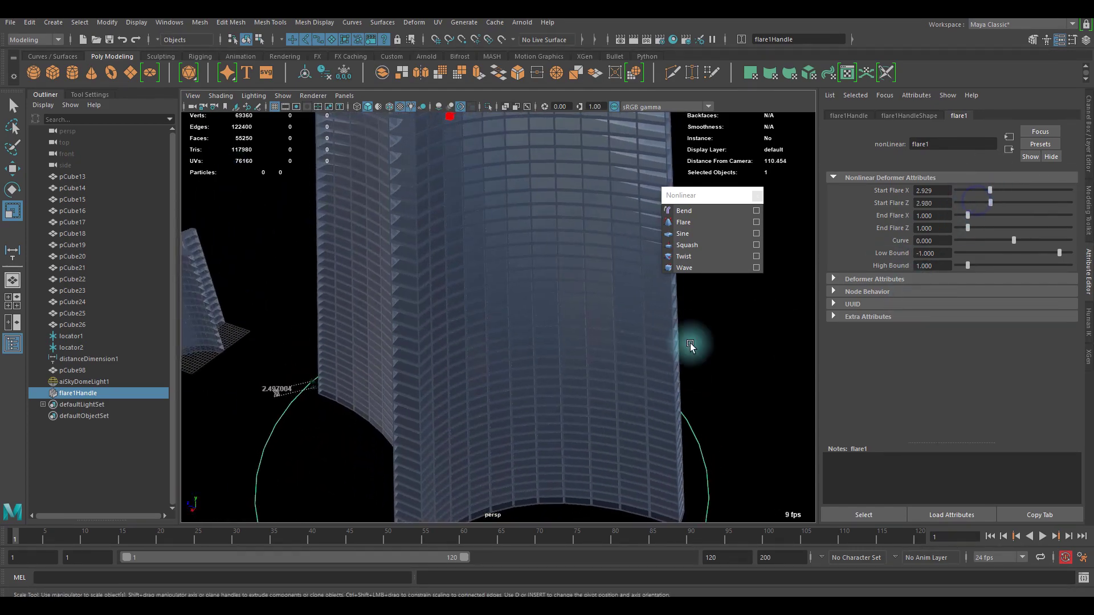
Narrow the tower's top slightly by lowering End Flare X and End Flare Z, and deselect the deformer
{"action": "key", "text": "f"}
{"action": "left_click_drag", "start_coordinate": [491, 357], "coordinate": [600, 345], "text": "alt"}
{"action": "scroll", "coordinate": [548, 324], "scroll_direction": "up", "scroll_amount": 5}
{"action": "middle_click_drag", "start_coordinate": [427, 262], "coordinate": [424, 404], "text": "alt"}
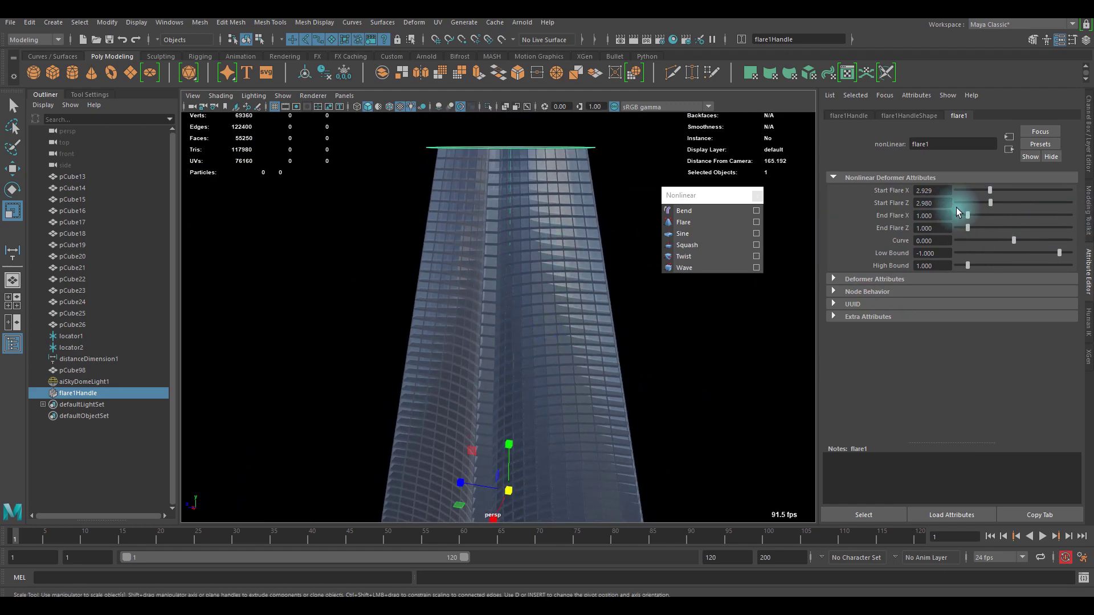
{"action": "left_click_drag", "start_coordinate": [967, 215], "coordinate": [964, 230]}
{"action": "left_click", "coordinate": [695, 385]}
{"action": "left_click_drag", "start_coordinate": [686, 420], "coordinate": [530, 334], "text": "alt"}
{"action": "scroll", "coordinate": [530, 334], "scroll_direction": "down", "scroll_amount": 5}
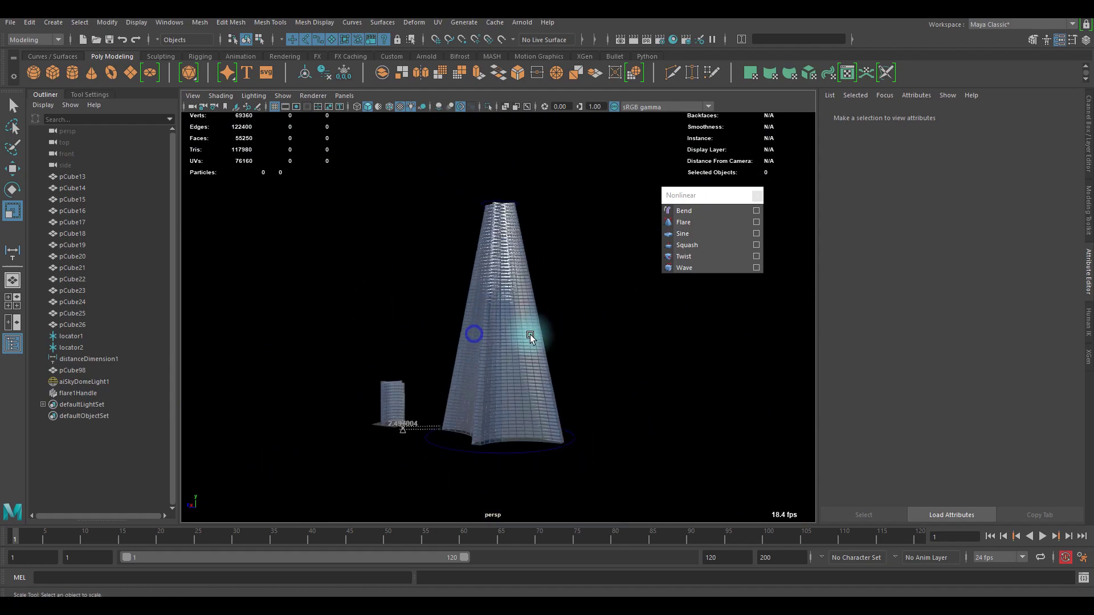
Duplicate the flared tower and move the copy sideways, clear of the original
{"action": "left_click", "coordinate": [515, 335]}
{"action": "key", "text": "ctrl+d"}
{"action": "key", "text": "w"}
{"action": "left_click_drag", "start_coordinate": [456, 331], "coordinate": [683, 354]}
Delete the flare handle to restore the original tower's straight shape, and delete the flared copy's construction history
{"action": "left_click", "coordinate": [495, 328]}
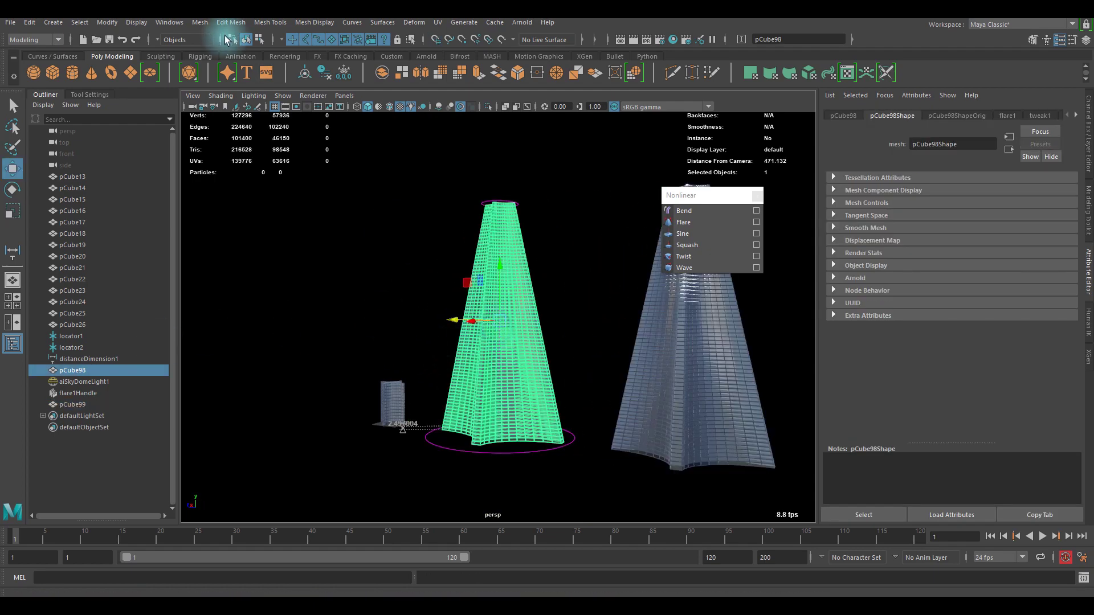
{"action": "left_click", "coordinate": [84, 394]}
{"action": "key", "text": "Delete"}
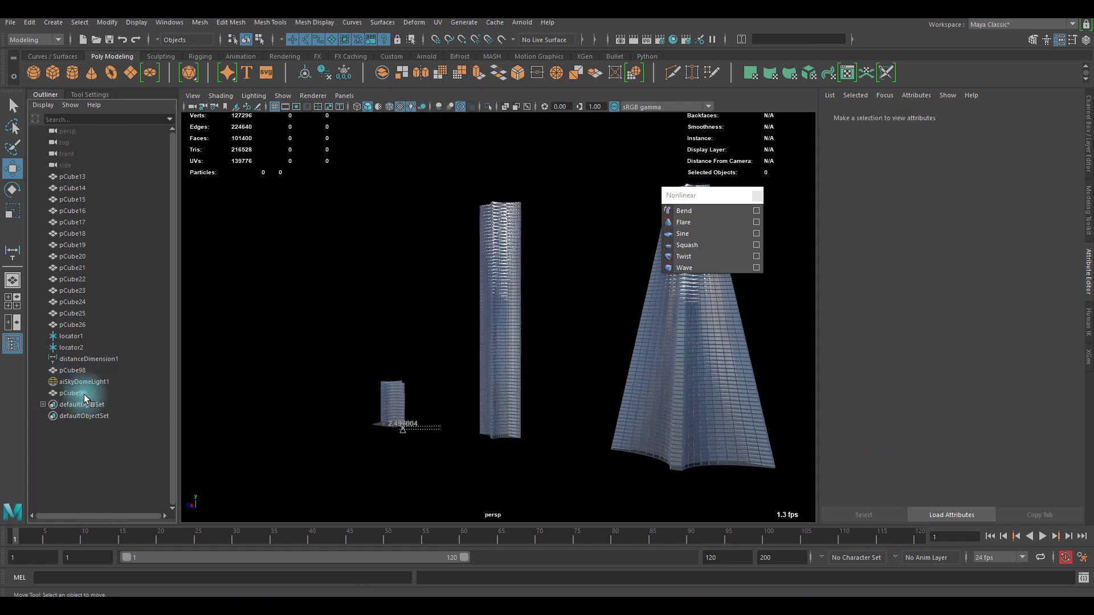
{"action": "left_click", "coordinate": [695, 336]}
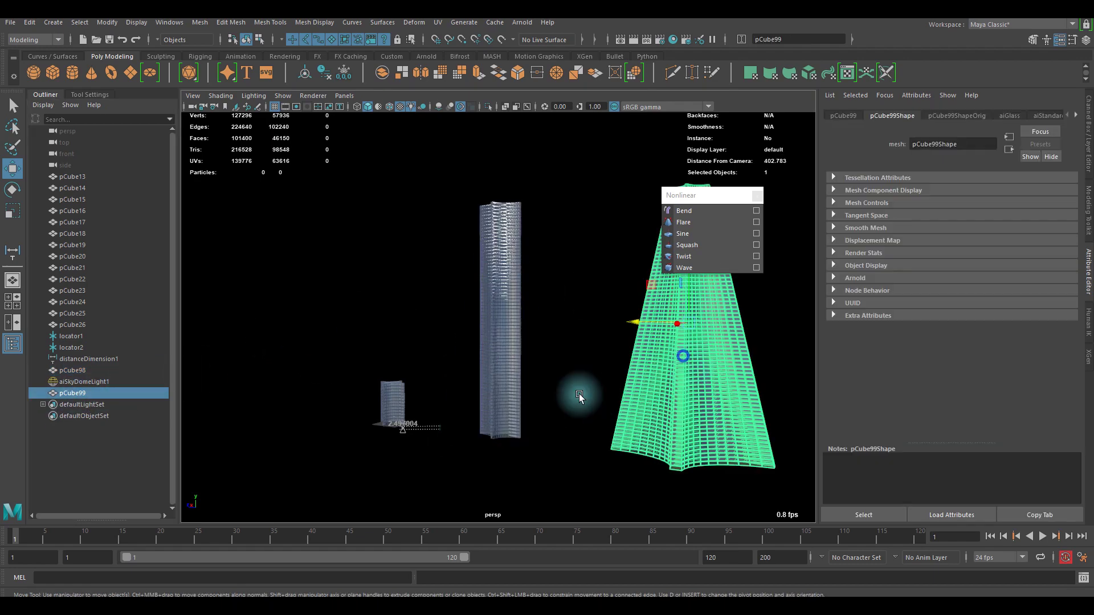
{"action": "left_click", "coordinate": [324, 78]}
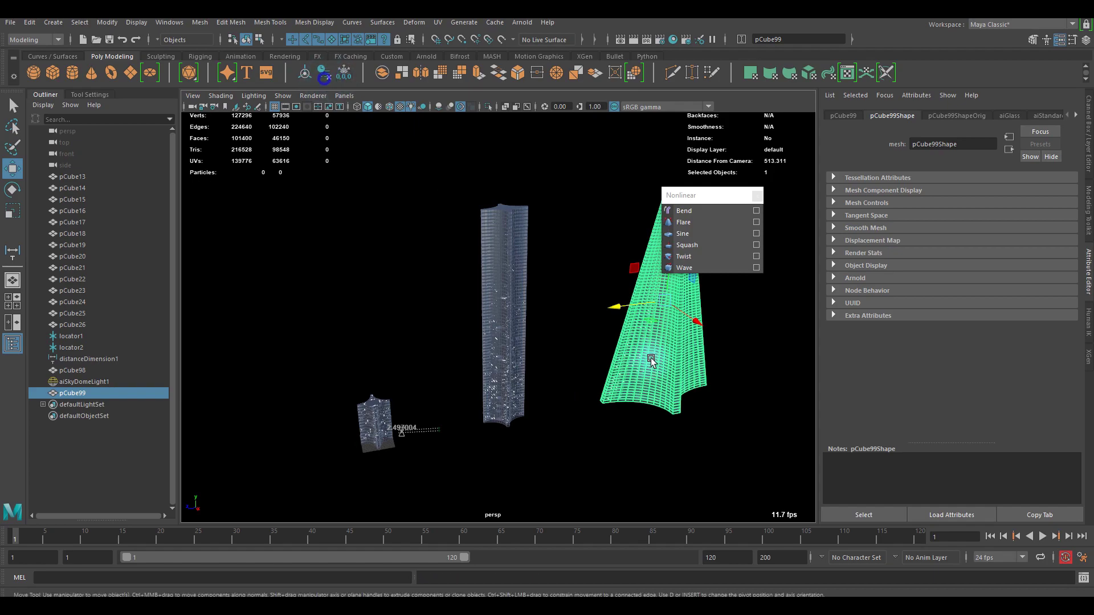
Examine the flared copy from several angles and compare it with the straight tower
{"action": "middle_click_drag", "start_coordinate": [623, 353], "coordinate": [578, 292], "text": "alt"}
{"action": "left_click", "coordinate": [525, 454]}
{"action": "left_click_drag", "start_coordinate": [526, 454], "coordinate": [431, 423], "text": "alt"}
{"action": "left_click_drag", "start_coordinate": [643, 362], "coordinate": [374, 354], "text": "alt"}
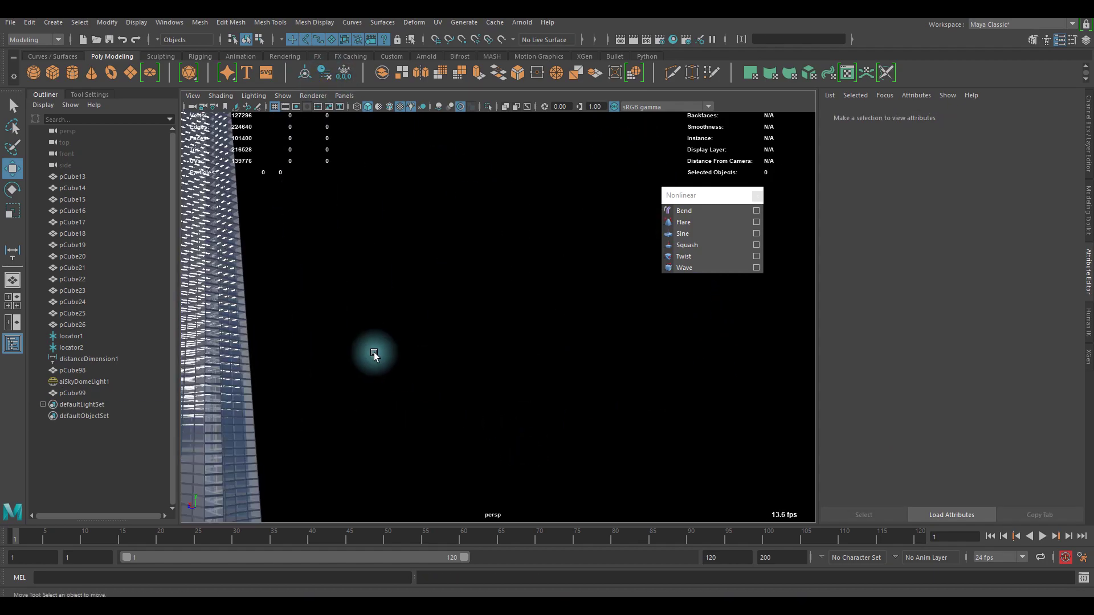
{"action": "middle_click_drag", "start_coordinate": [374, 354], "coordinate": [605, 351], "text": "alt"}
{"action": "left_click", "coordinate": [552, 315]}
{"action": "left_click_drag", "start_coordinate": [517, 340], "coordinate": [641, 343], "text": "alt"}
{"action": "middle_click_drag", "start_coordinate": [627, 345], "coordinate": [617, 302], "text": "alt"}
{"action": "scroll", "coordinate": [617, 302], "scroll_direction": "down", "scroll_amount": 3}
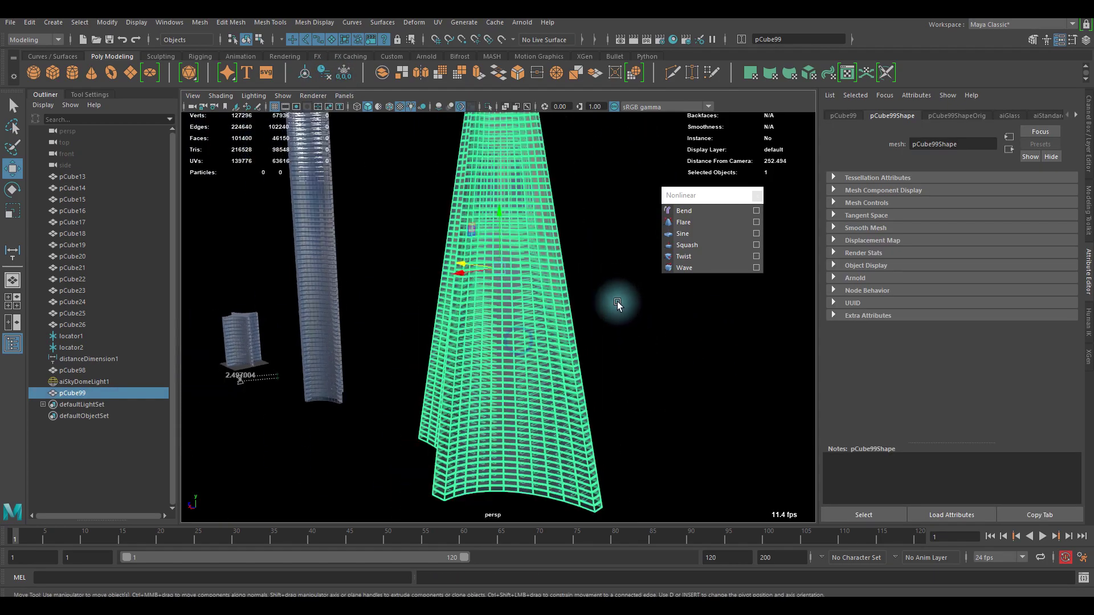
{"action": "left_click_drag", "start_coordinate": [549, 289], "coordinate": [446, 284], "text": "alt"}
{"action": "scroll", "coordinate": [512, 306], "scroll_direction": "up", "scroll_amount": 5}
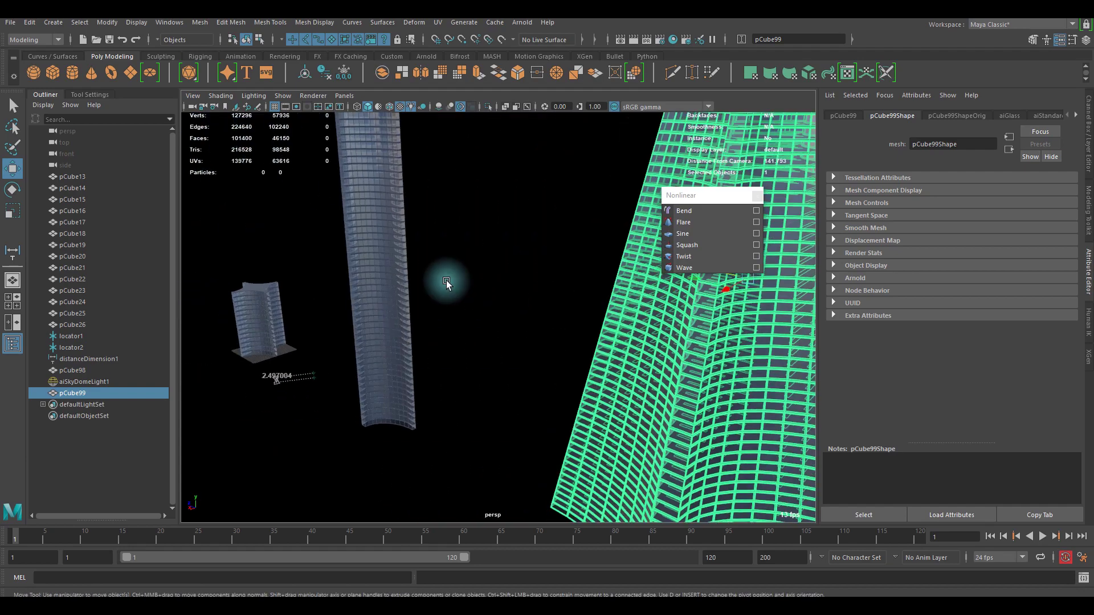
Apply a nonlinear Sine deformer to the straight tall tower and open the deformer's attributes
{"action": "left_click", "coordinate": [417, 282]}
{"action": "left_click", "coordinate": [391, 326]}
{"action": "right_click_drag", "start_coordinate": [392, 327], "coordinate": [540, 312], "text": "alt"}
{"action": "middle_click_drag", "start_coordinate": [540, 313], "coordinate": [579, 317], "text": "alt"}
{"action": "key", "text": "f"}
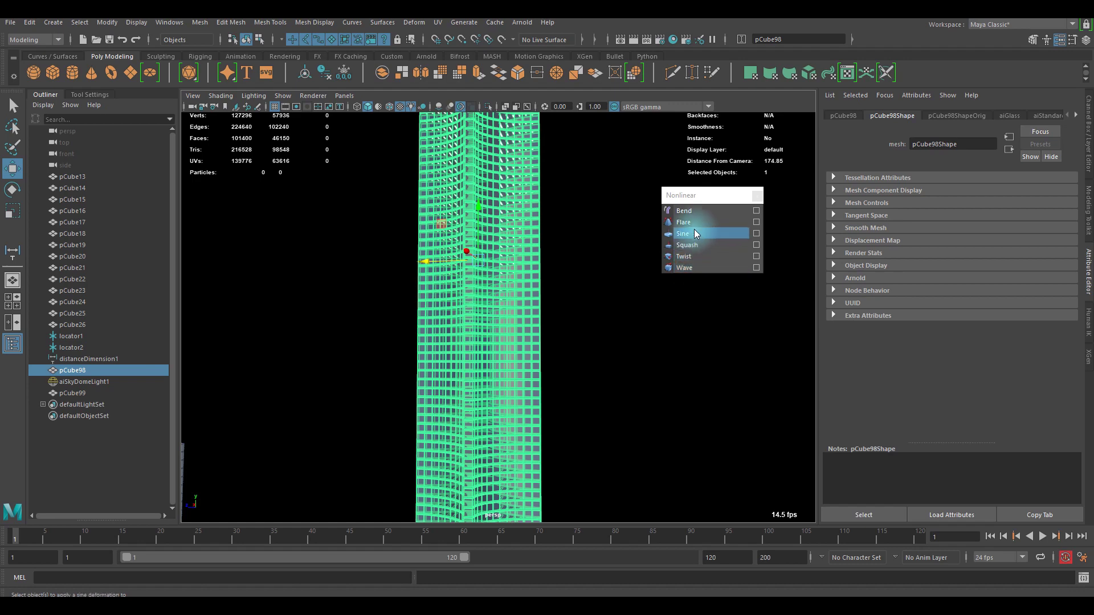
{"action": "left_click", "coordinate": [697, 234]}
{"action": "scroll", "coordinate": [512, 320], "scroll_direction": "down", "scroll_amount": 5}
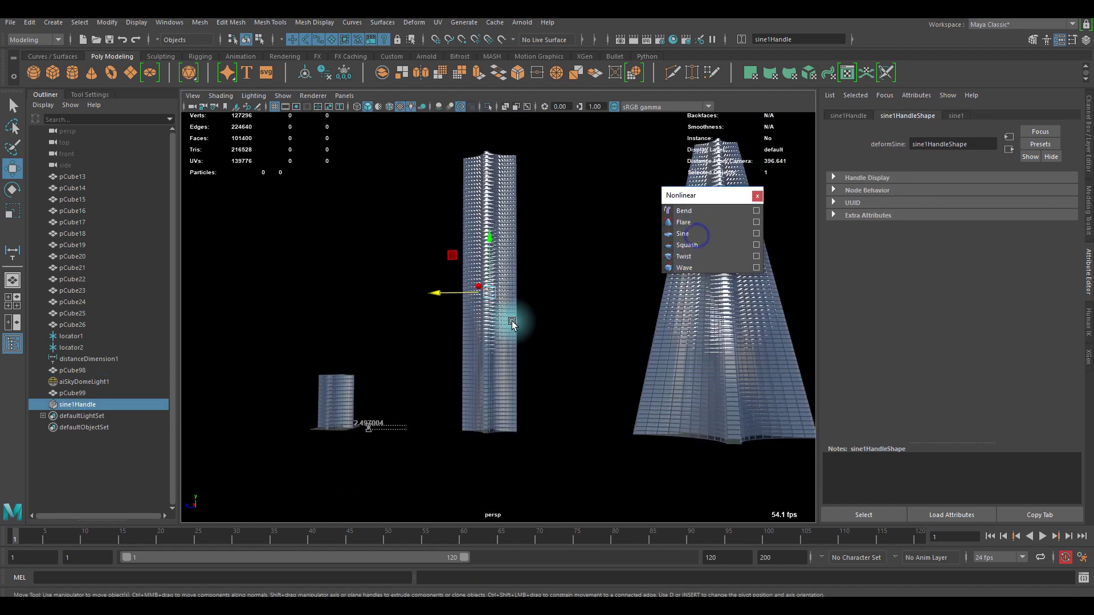
{"action": "scroll", "coordinate": [473, 311], "scroll_direction": "up", "scroll_amount": 5}
{"action": "scroll", "coordinate": [558, 308], "scroll_direction": "down", "scroll_amount": 3}
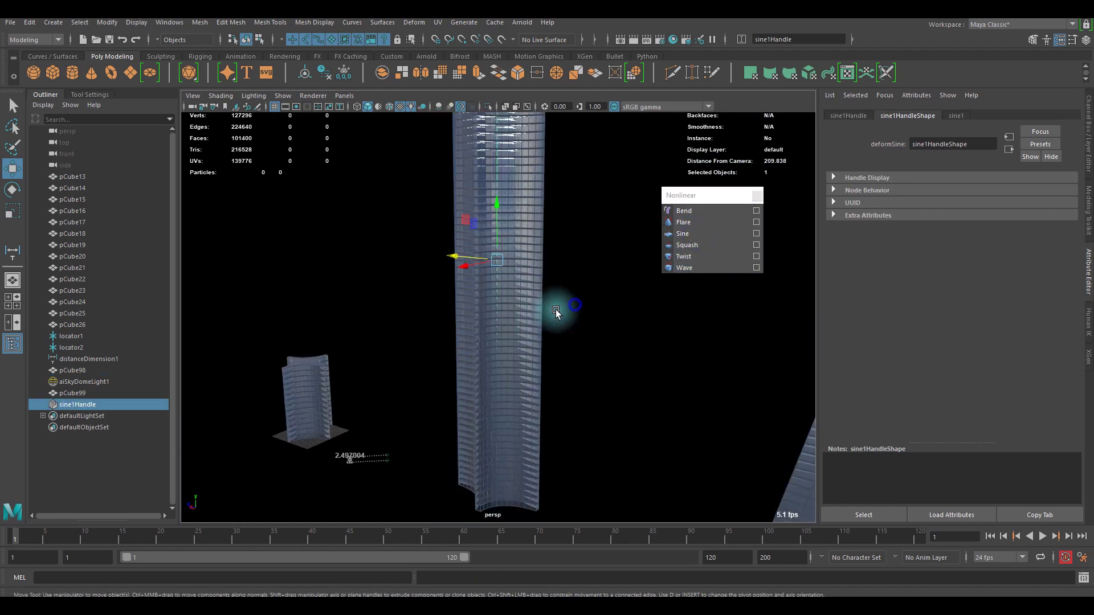
{"action": "left_click", "coordinate": [953, 116]}
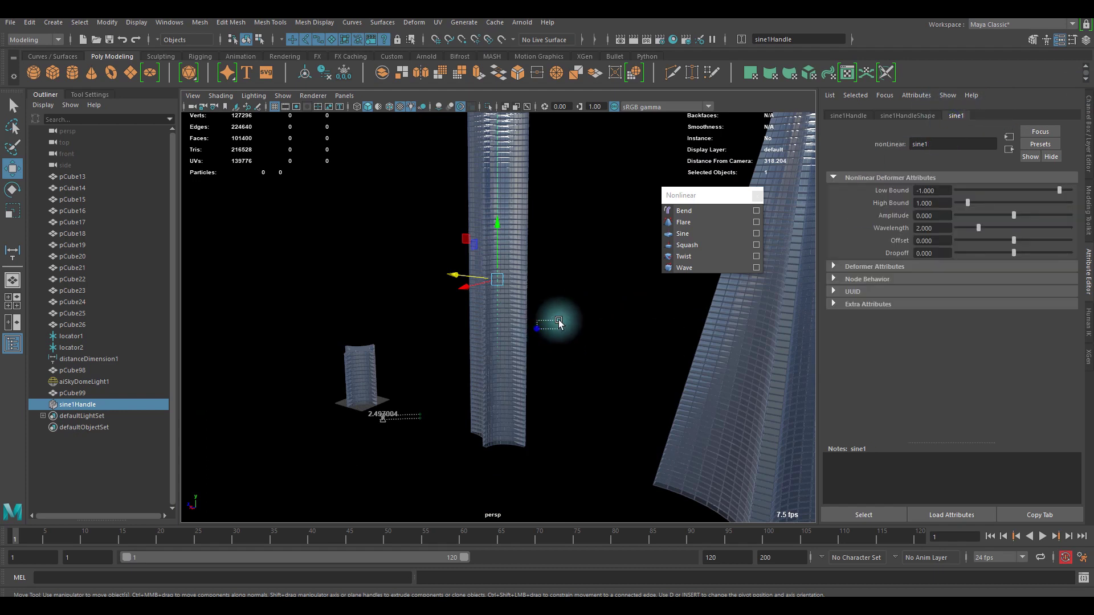
Curve the tower into an S shape by setting the sine deformer's Amplitude to about 0.354
{"action": "left_click_drag", "start_coordinate": [558, 324], "coordinate": [564, 310]}
{"action": "left_click", "coordinate": [66, 405]}
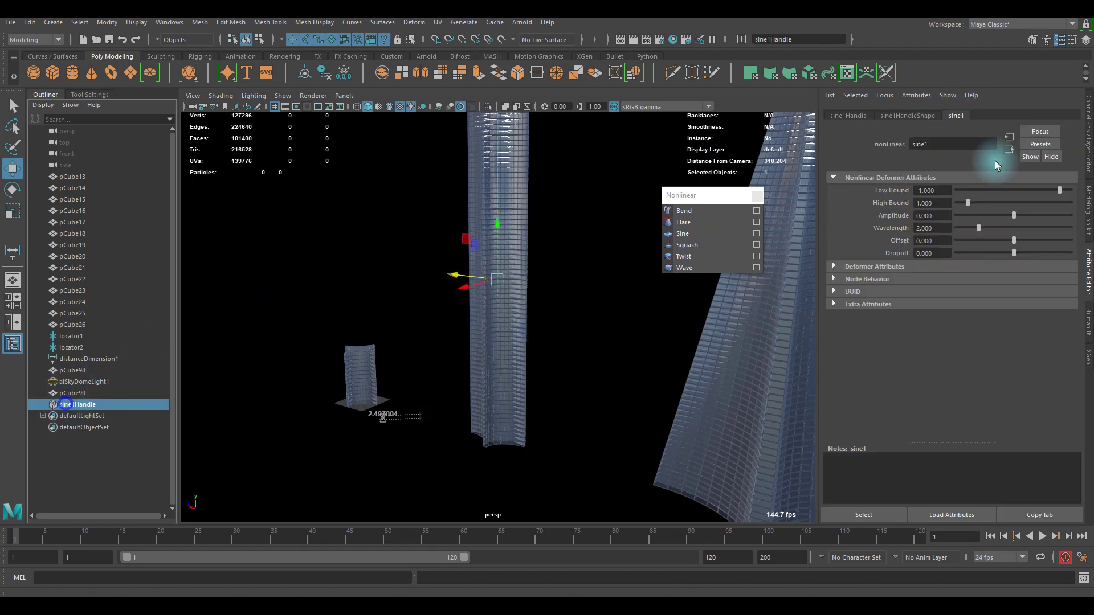
{"action": "left_click_drag", "start_coordinate": [976, 215], "coordinate": [1017, 213]}
{"action": "mouse_move", "coordinate": [570, 260]}
{"action": "left_mouse_down", "text": "alt"}
{"action": "mouse_move", "coordinate": [541, 262]}
{"action": "mouse_move", "coordinate": [578, 264]}
{"action": "left_mouse_up", "text": "alt"}
{"action": "scroll", "coordinate": [542, 266], "scroll_direction": "up", "scroll_amount": 5}
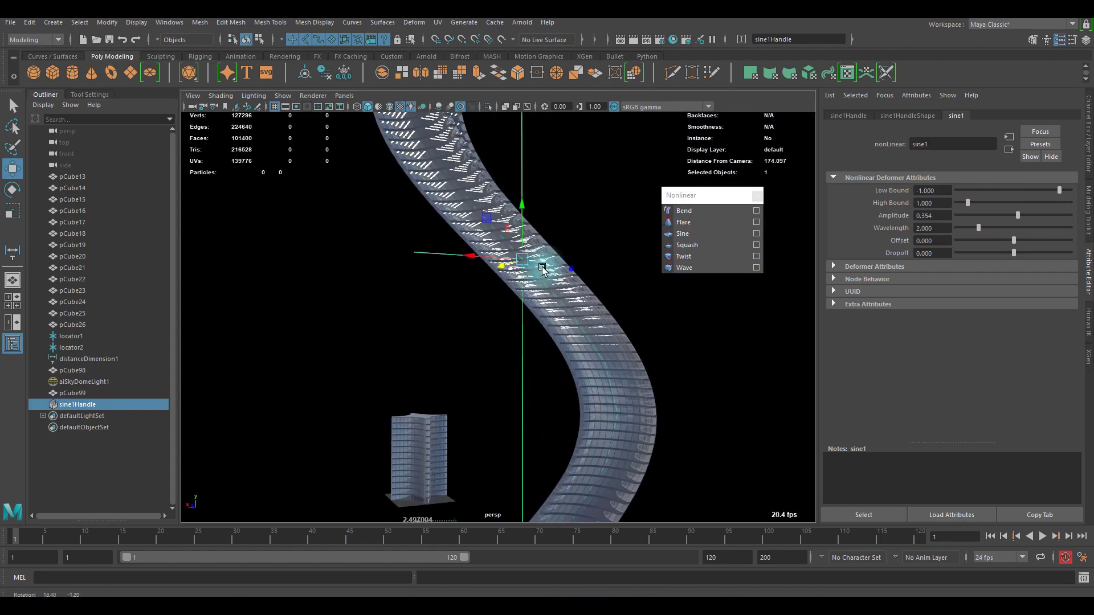
{"action": "middle_click_drag", "start_coordinate": [571, 268], "coordinate": [553, 420], "text": "alt"}
{"action": "scroll", "coordinate": [552, 399], "scroll_direction": "down", "scroll_amount": 5}
{"action": "left_click_drag", "start_coordinate": [549, 183], "coordinate": [453, 225], "text": "alt"}
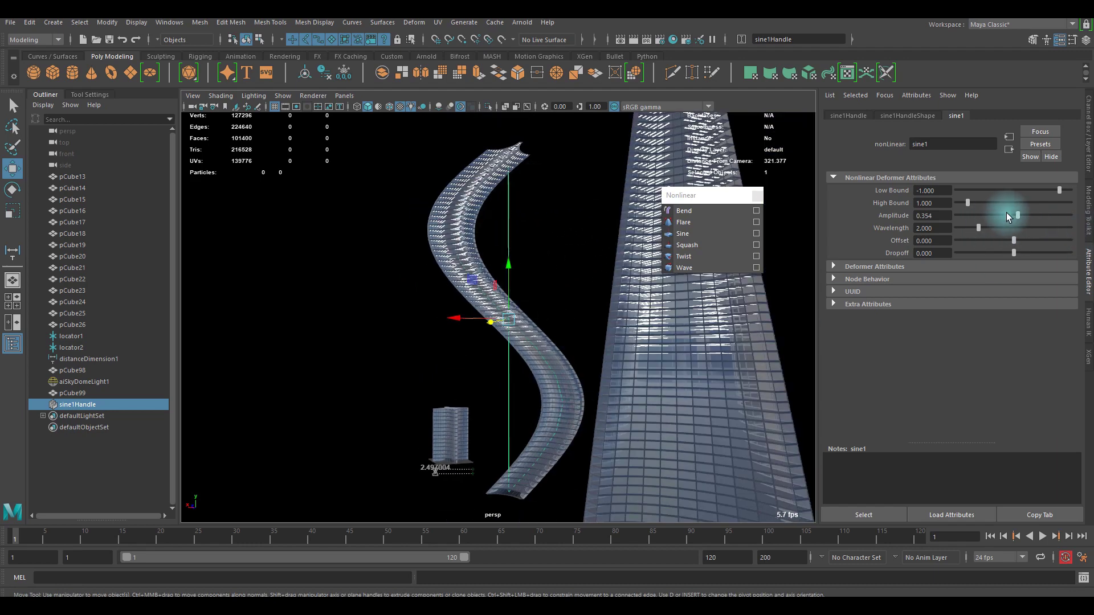
Soften the tower's S curve by setting the sine deformer's Amplitude to about 0.051 and its Offset to about 1.818
{"action": "left_click_drag", "start_coordinate": [1019, 213], "coordinate": [1013, 214]}
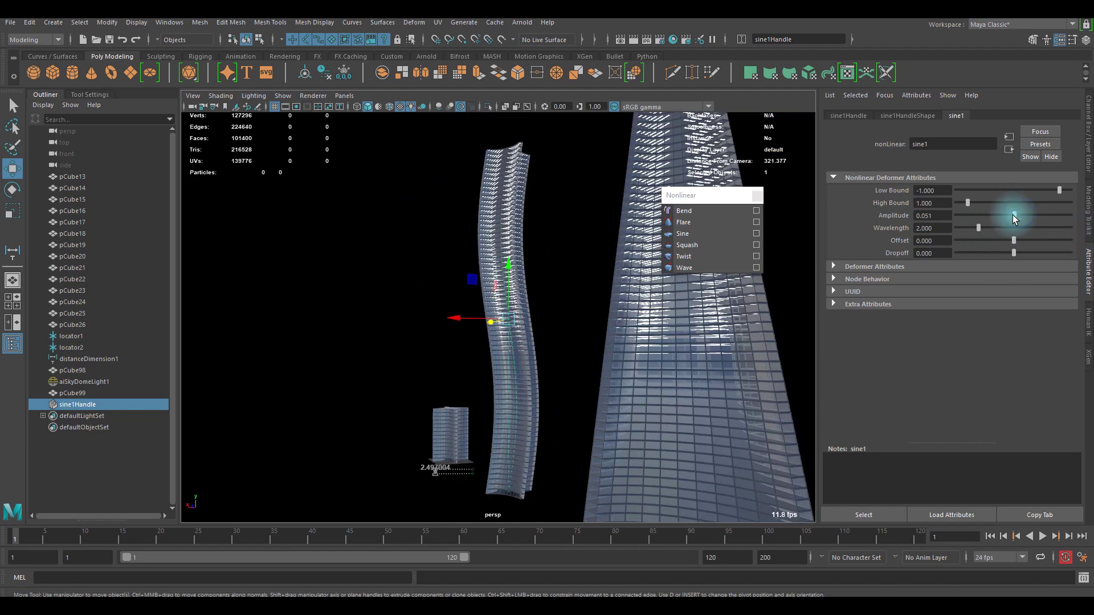
{"action": "mouse_move", "coordinate": [640, 342]}
{"action": "left_mouse_down", "text": "alt"}
{"action": "mouse_move", "coordinate": [518, 371]}
{"action": "mouse_move", "coordinate": [501, 398]}
{"action": "mouse_move", "coordinate": [689, 333]}
{"action": "mouse_move", "coordinate": [767, 383]}
{"action": "mouse_move", "coordinate": [567, 362]}
{"action": "mouse_move", "coordinate": [635, 362]}
{"action": "left_mouse_up", "text": "alt"}
{"action": "scroll", "coordinate": [523, 326], "scroll_direction": "up", "scroll_amount": 5}
{"action": "middle_click_drag", "start_coordinate": [529, 275], "coordinate": [518, 347], "text": "alt"}
{"action": "scroll", "coordinate": [518, 347], "scroll_direction": "down", "scroll_amount": 5}
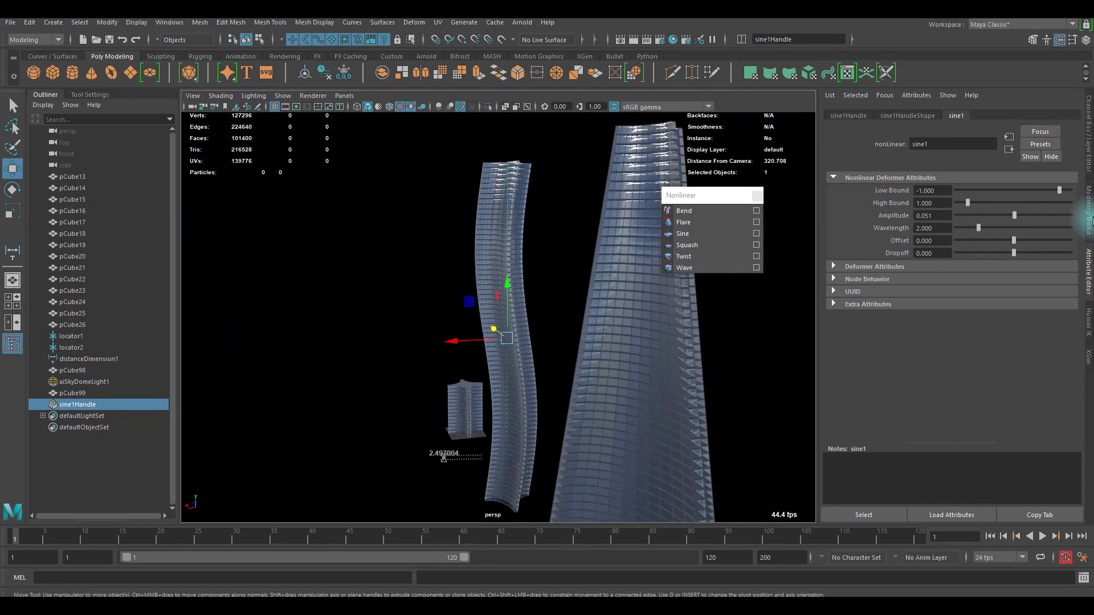
{"action": "left_click_drag", "start_coordinate": [1004, 239], "coordinate": [994, 263]}
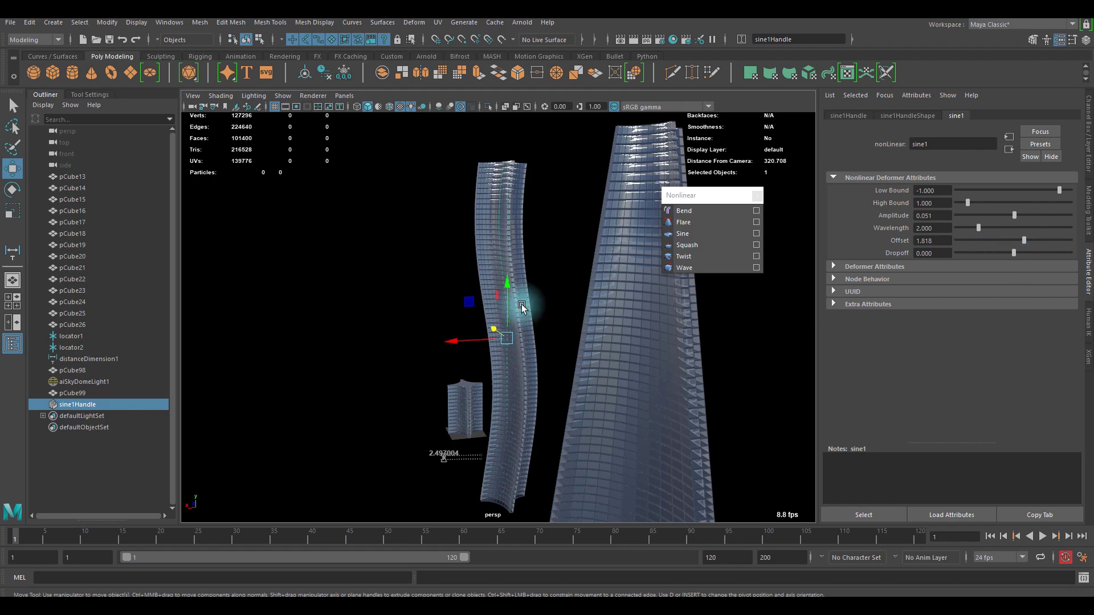
{"action": "left_click_drag", "start_coordinate": [522, 305], "coordinate": [562, 263], "text": "alt"}
{"action": "scroll", "coordinate": [562, 264], "scroll_direction": "up", "scroll_amount": 3}
{"action": "scroll", "coordinate": [547, 284], "scroll_direction": "down", "scroll_amount": 3}
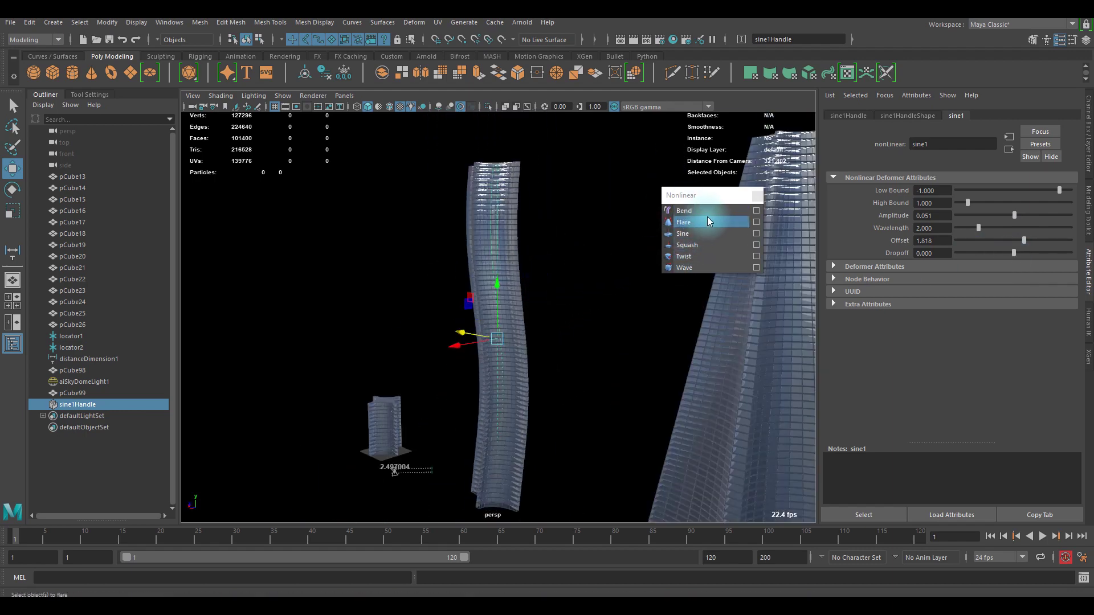
Apply a nonlinear Flare deformer to the sine-curved tower and move the floating Nonlinear palette out of the way
{"action": "left_click", "coordinate": [693, 225]}
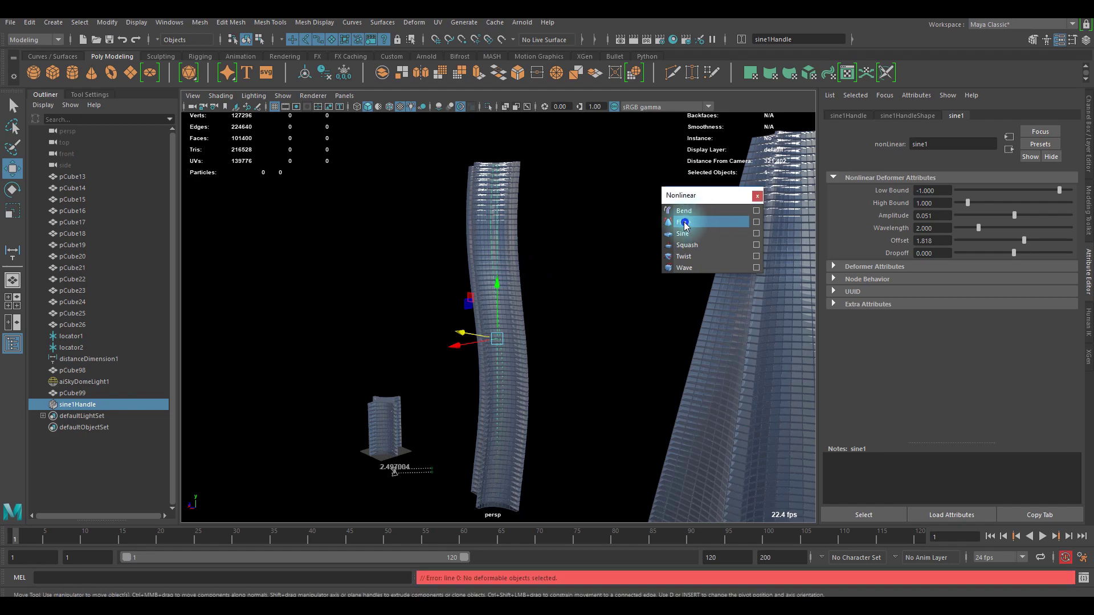
{"action": "left_click", "coordinate": [495, 208]}
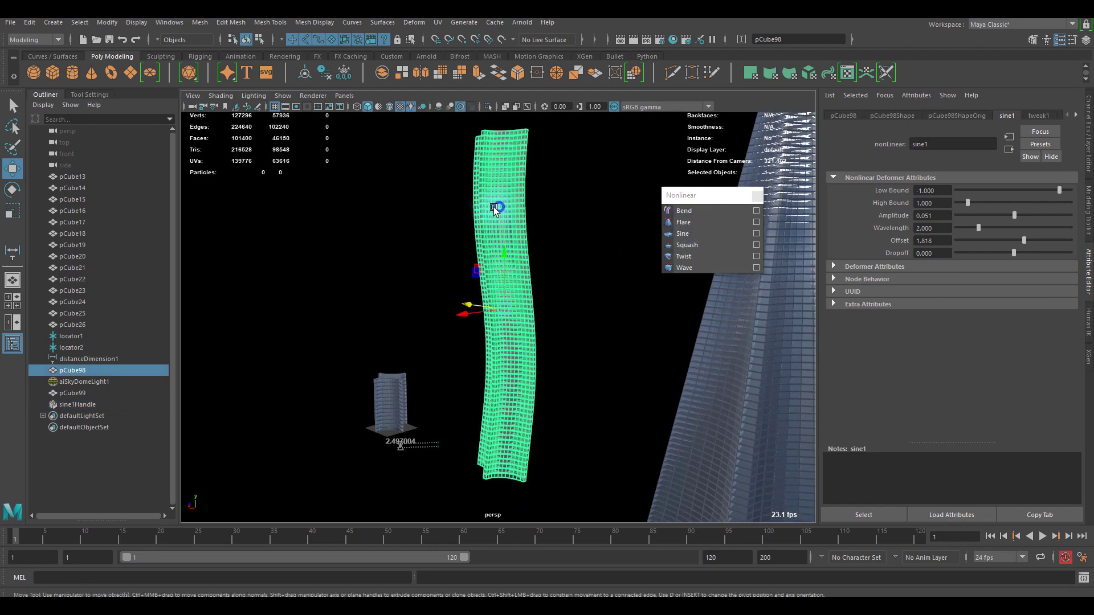
{"action": "left_click", "coordinate": [695, 223]}
{"action": "left_click_drag", "start_coordinate": [504, 288], "coordinate": [554, 263], "text": "alt"}
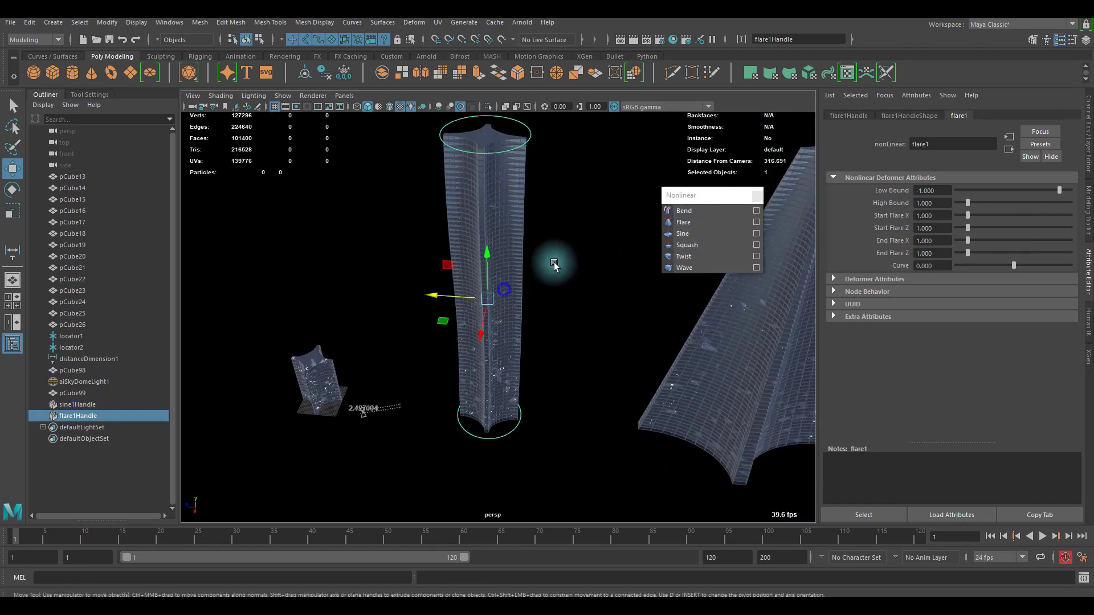
{"action": "left_click_drag", "start_coordinate": [712, 202], "coordinate": [693, 178]}
{"action": "left_click_drag", "start_coordinate": [587, 281], "coordinate": [523, 271], "text": "alt"}
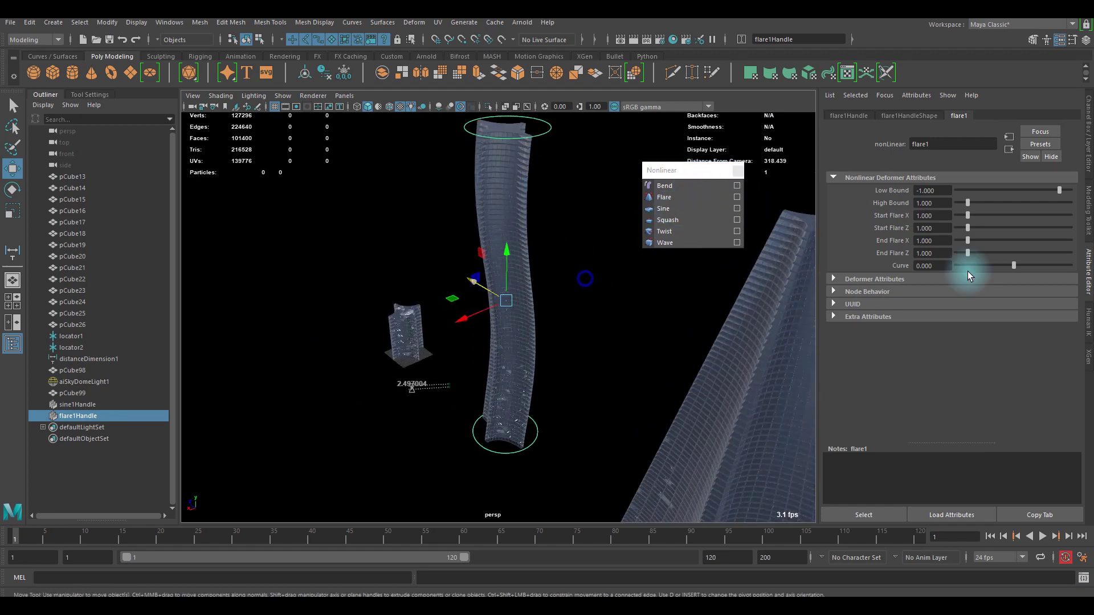
{"action": "left_click_drag", "start_coordinate": [627, 264], "coordinate": [711, 249], "text": "alt"}
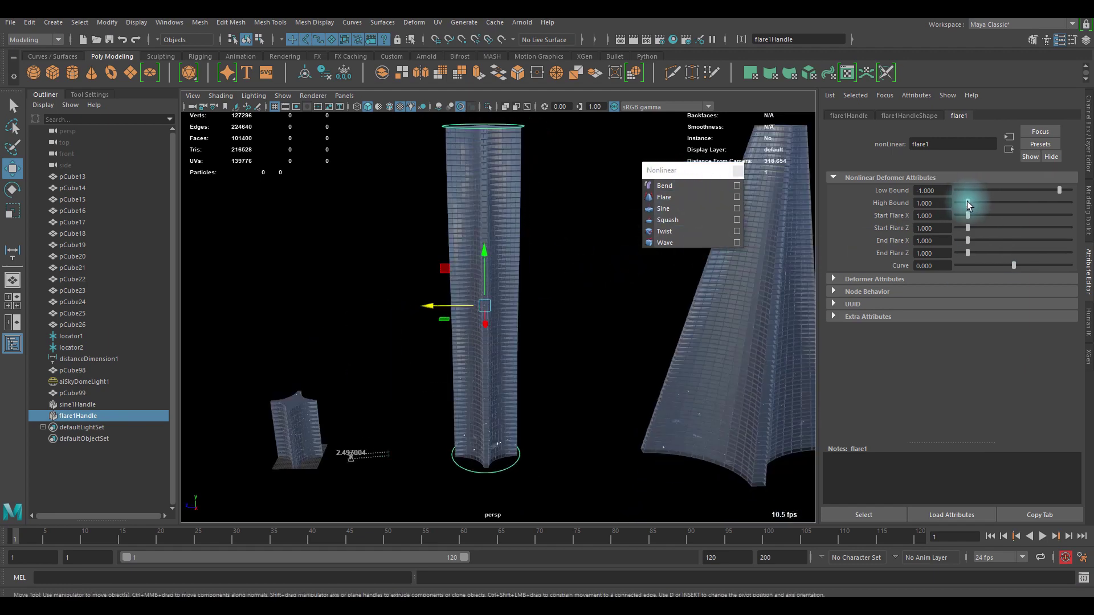
Widen the curved tower's base by setting Start Flare X to about 3.081 and Start Flare Z to about 2.424
{"action": "left_click_drag", "start_coordinate": [966, 212], "coordinate": [1000, 214]}
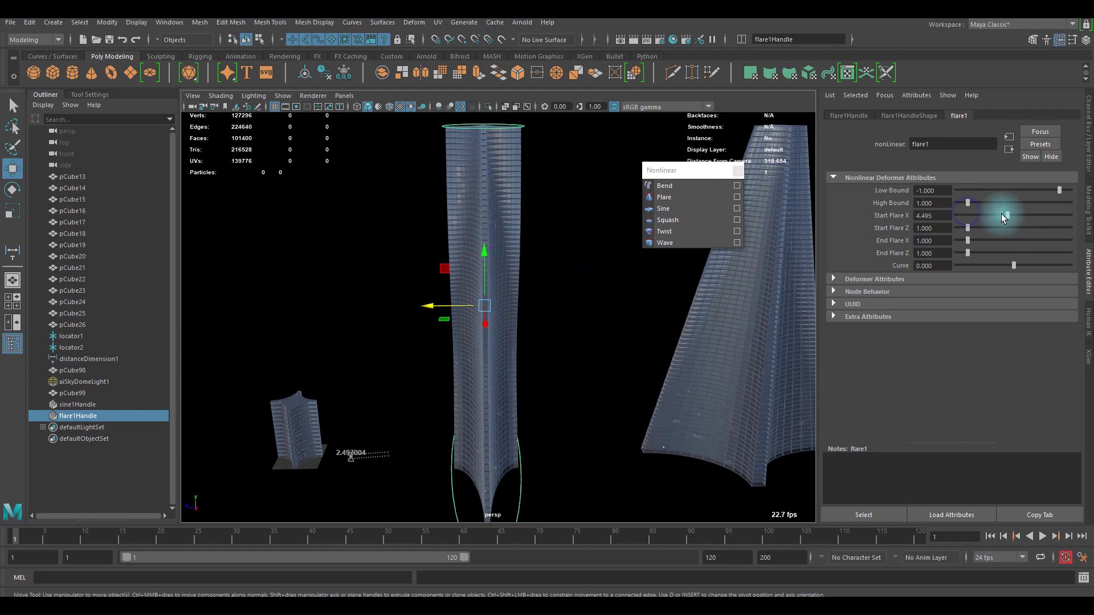
{"action": "left_click_drag", "start_coordinate": [536, 320], "coordinate": [495, 312], "text": "alt"}
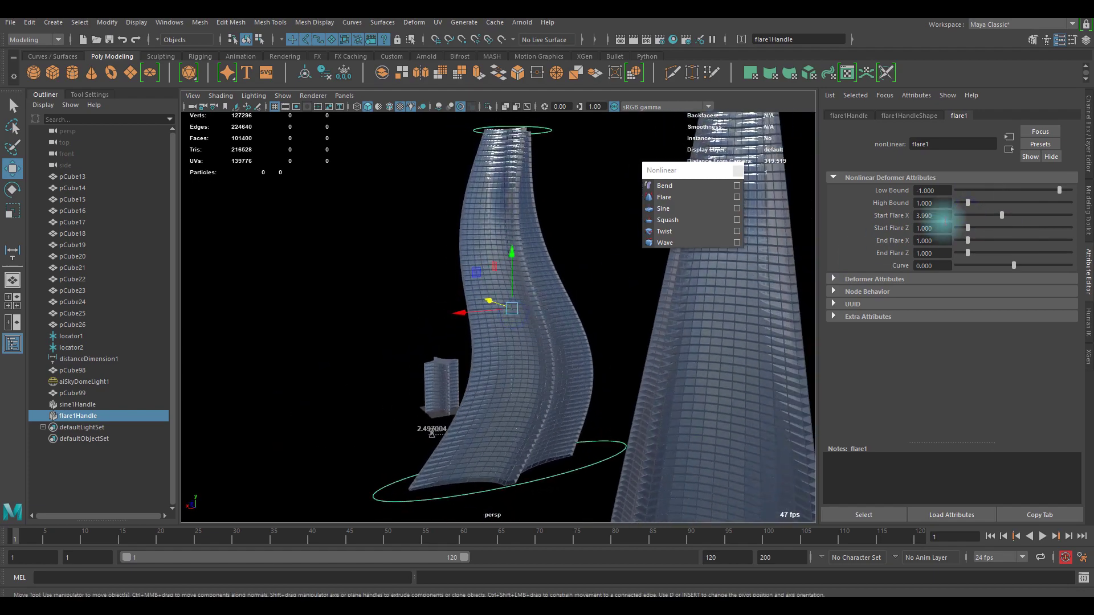
{"action": "left_click_drag", "start_coordinate": [969, 230], "coordinate": [1002, 228]}
{"action": "left_click_drag", "start_coordinate": [678, 293], "coordinate": [647, 320], "text": "alt"}
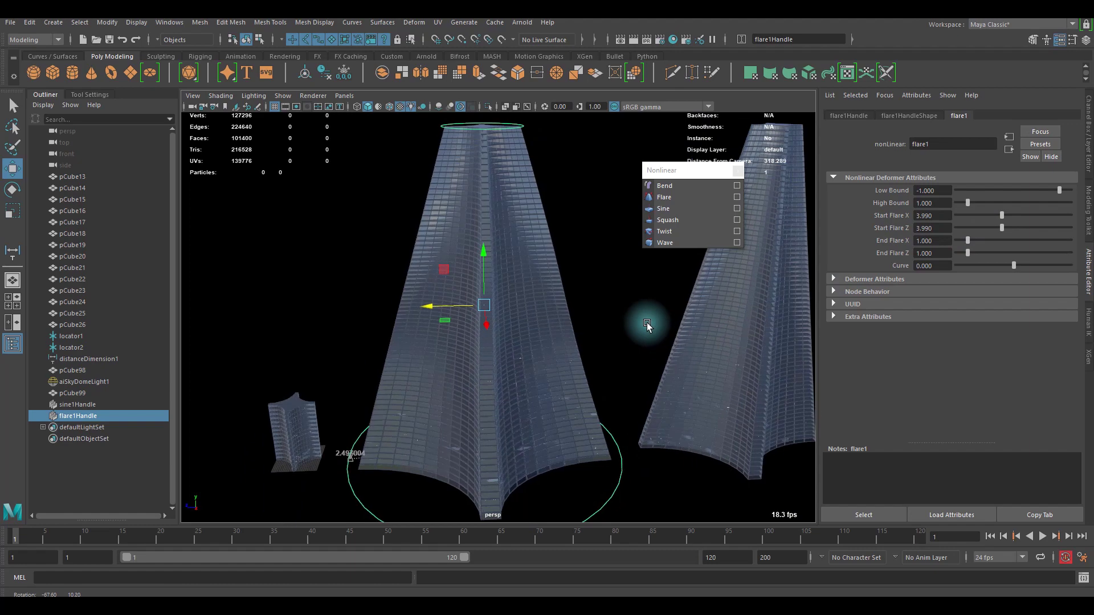
{"action": "left_click", "coordinate": [985, 228]}
{"action": "left_click_drag", "start_coordinate": [676, 283], "coordinate": [615, 263], "text": "alt"}
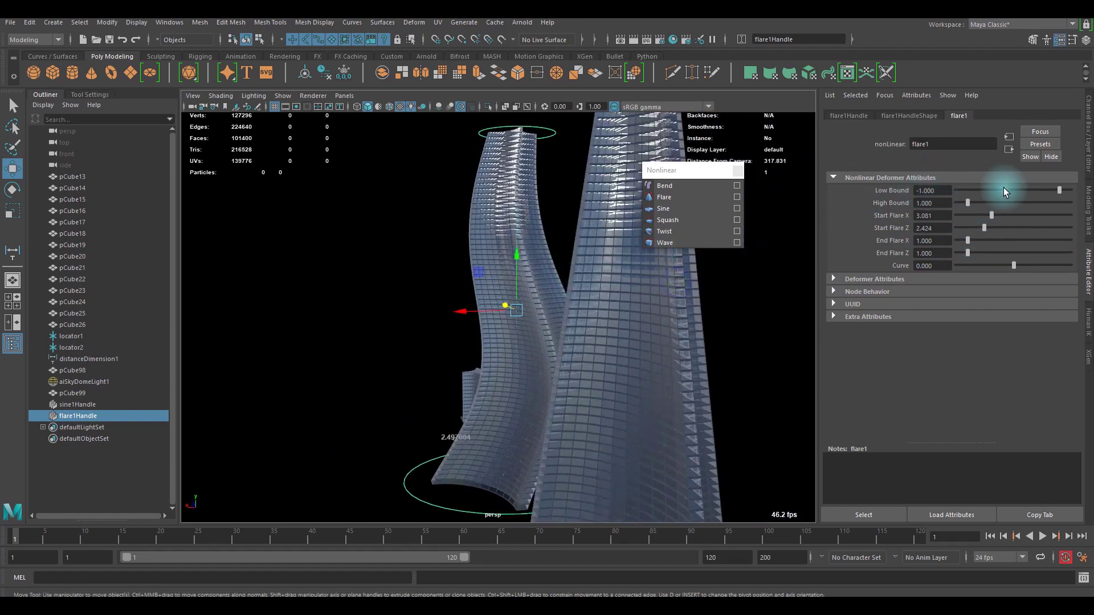
Set the flare deformer's Low Bound to about -0.505 and check the tower's shape from several angles
{"action": "mouse_move", "coordinate": [1058, 192]}
{"action": "left_mouse_down"}
{"action": "mouse_move", "coordinate": [1032, 189]}
{"action": "mouse_move", "coordinate": [1079, 199]}
{"action": "mouse_move", "coordinate": [1032, 195]}
{"action": "mouse_move", "coordinate": [1064, 195]}
{"action": "left_mouse_up"}
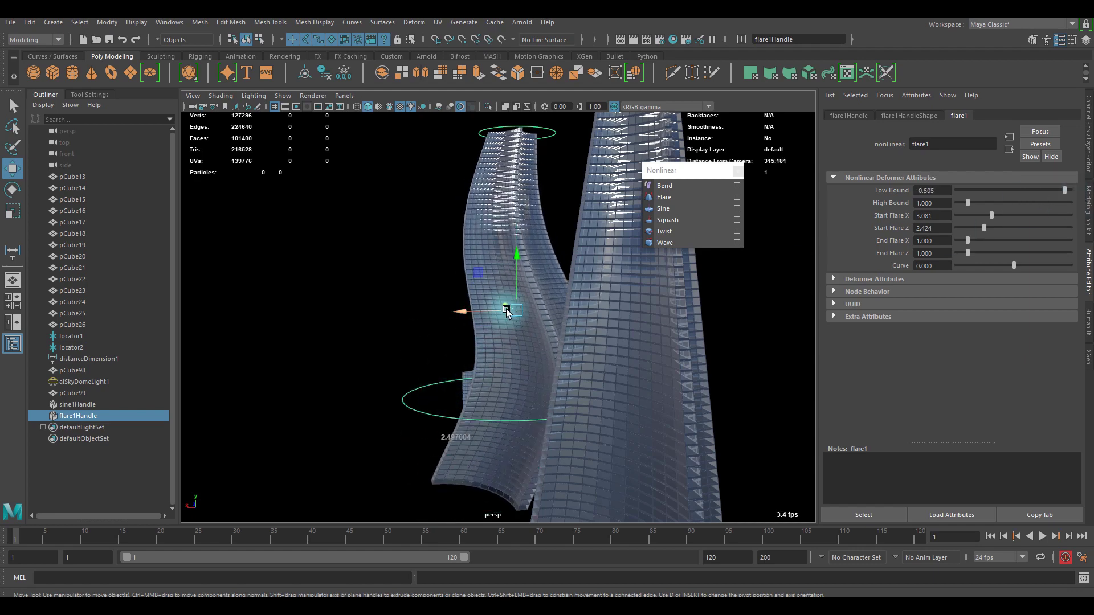
{"action": "left_click_drag", "start_coordinate": [507, 311], "coordinate": [490, 373], "text": "alt"}
{"action": "left_click", "coordinate": [633, 342]}
{"action": "left_click", "coordinate": [587, 272]}
{"action": "scroll", "coordinate": [575, 290], "scroll_direction": "up", "scroll_amount": 3}
{"action": "left_click_drag", "start_coordinate": [576, 289], "coordinate": [538, 308], "text": "alt"}
Duplicate the curved, flared tower and move the copy sideways past the tapered tower
{"action": "left_click", "coordinate": [463, 278]}
{"action": "scroll", "coordinate": [494, 386], "scroll_direction": "down", "scroll_amount": 5}
{"action": "left_click_drag", "start_coordinate": [494, 385], "coordinate": [491, 368], "text": "alt"}
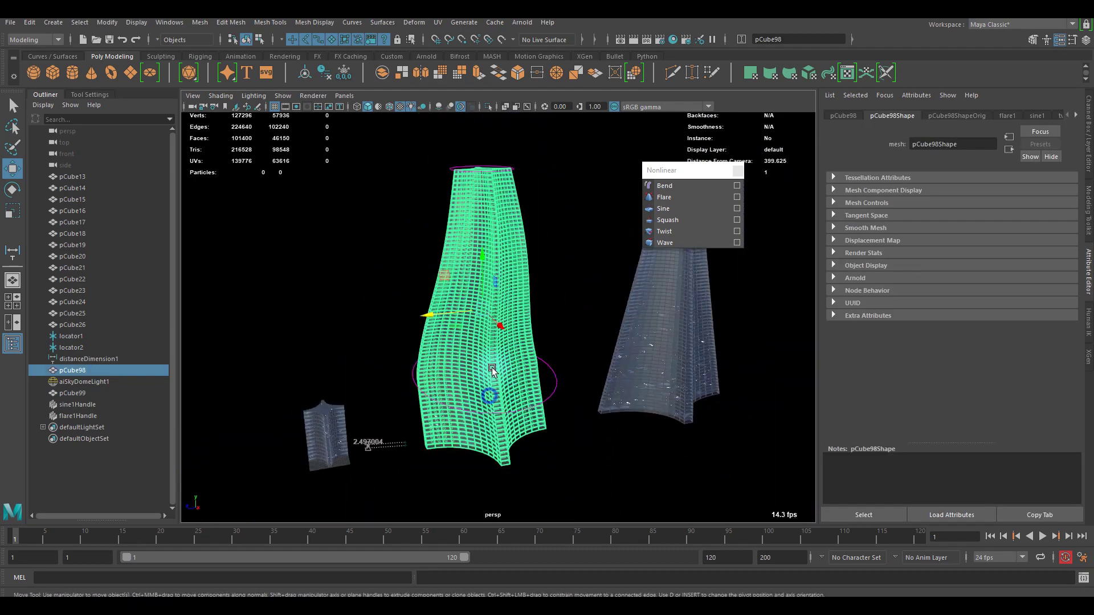
{"action": "key", "text": "ctrl+d"}
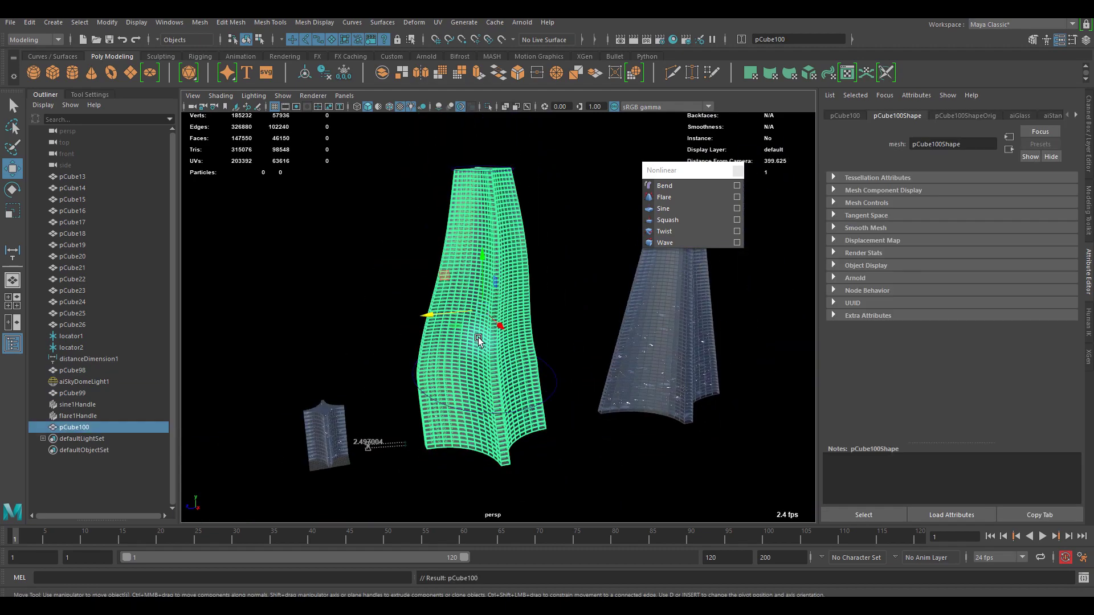
{"action": "left_click_drag", "start_coordinate": [431, 314], "coordinate": [781, 305]}
Delete the sine and flare handles to restore the original tower's straight shape
{"action": "left_click", "coordinate": [493, 337]}
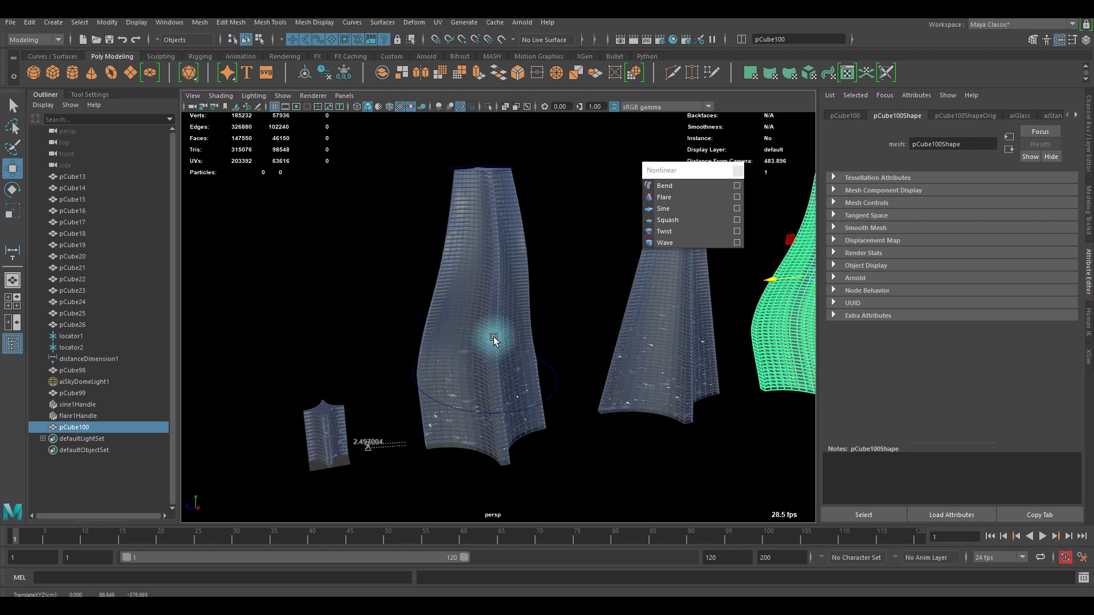
{"action": "left_click", "coordinate": [87, 404], "text": "shift"}
{"action": "left_click", "coordinate": [80, 416]}
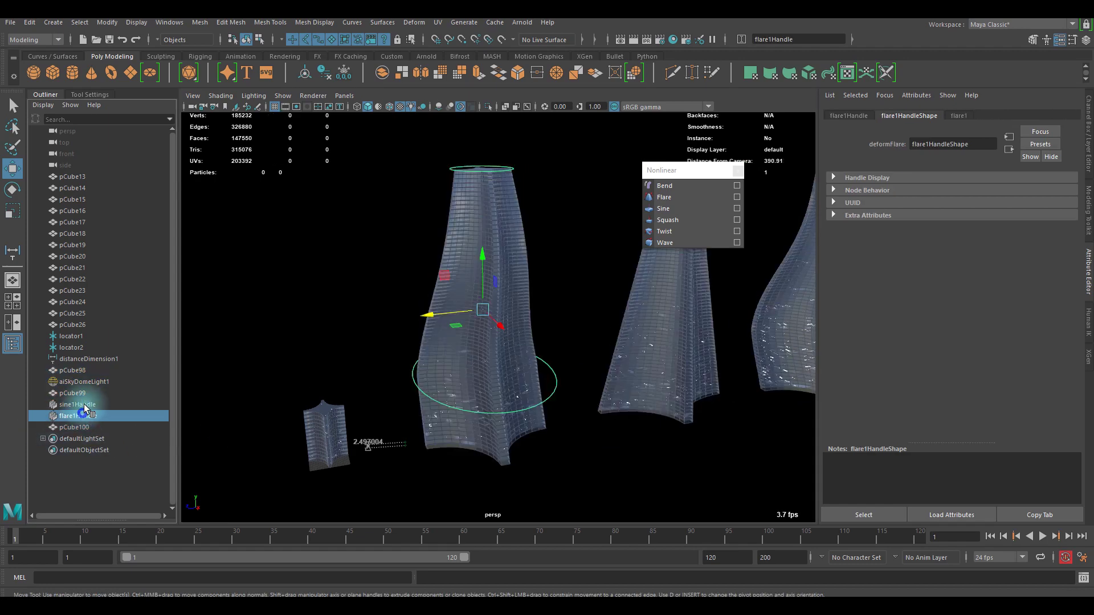
{"action": "left_click", "coordinate": [84, 404], "text": "ctrl"}
{"action": "key", "text": "Delete"}
{"action": "left_click", "coordinate": [230, 339]}
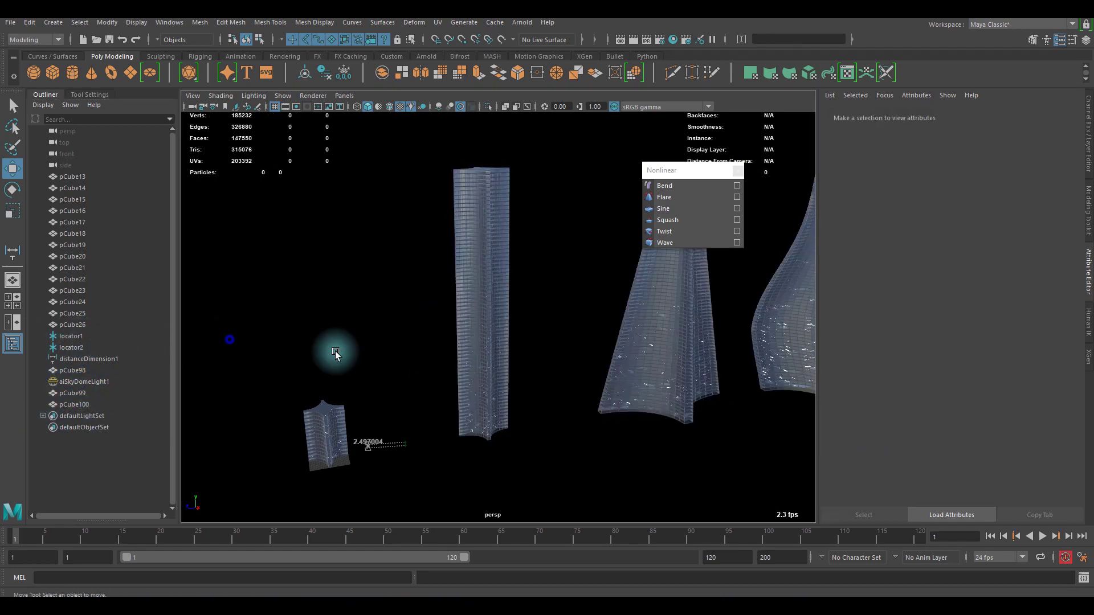
Inspect the straight tower's facade up close and save the scene
{"action": "scroll", "coordinate": [464, 315], "scroll_direction": "up", "scroll_amount": 5}
{"action": "scroll", "coordinate": [514, 344], "scroll_direction": "down", "scroll_amount": 6}
{"action": "scroll", "coordinate": [515, 344], "scroll_direction": "up", "scroll_amount": 6}
{"action": "left_click_drag", "start_coordinate": [515, 343], "coordinate": [501, 321], "text": "alt"}
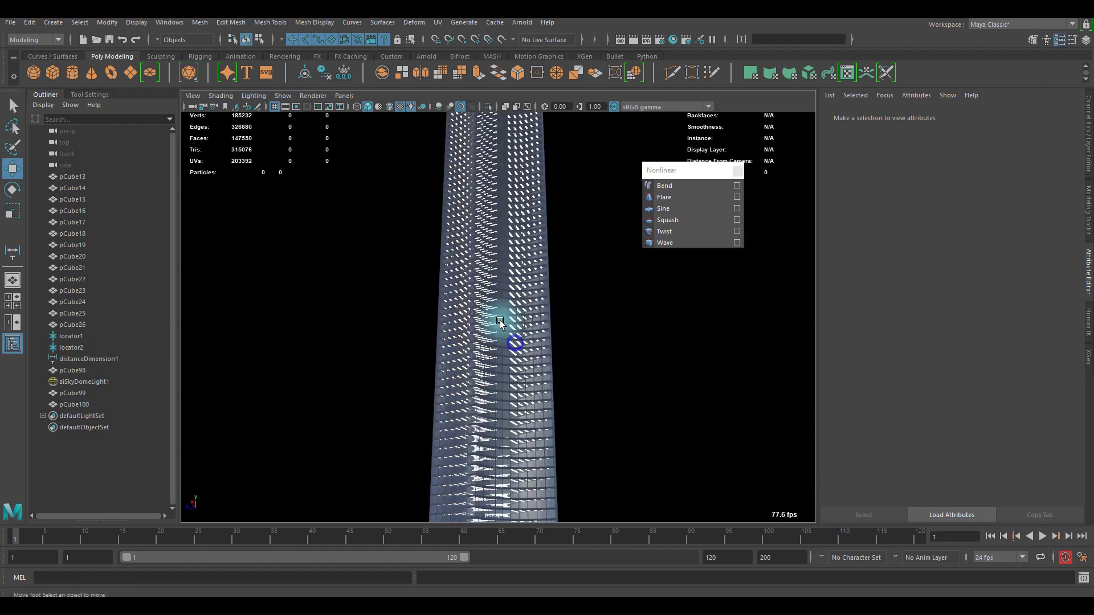
{"action": "scroll", "coordinate": [500, 320], "scroll_direction": "up", "scroll_amount": 3}
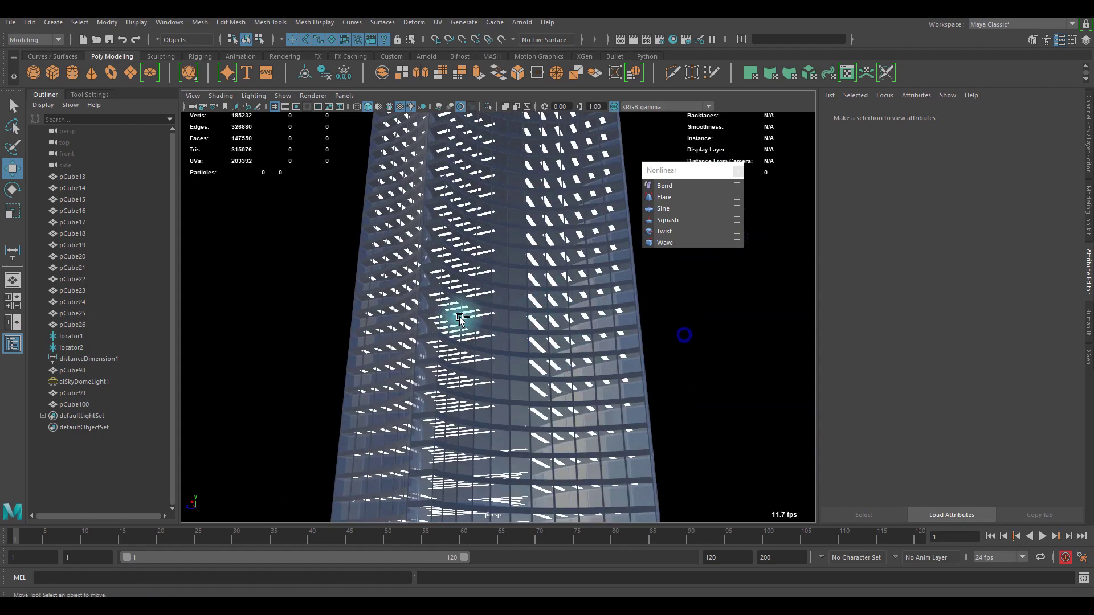
{"action": "key", "text": "q"}
{"action": "key", "text": "ctrl+s"}
{"action": "left_click", "coordinate": [512, 319]}
{"action": "key", "text": "w"}
{"action": "scroll", "coordinate": [609, 364], "scroll_direction": "down", "scroll_amount": 6}
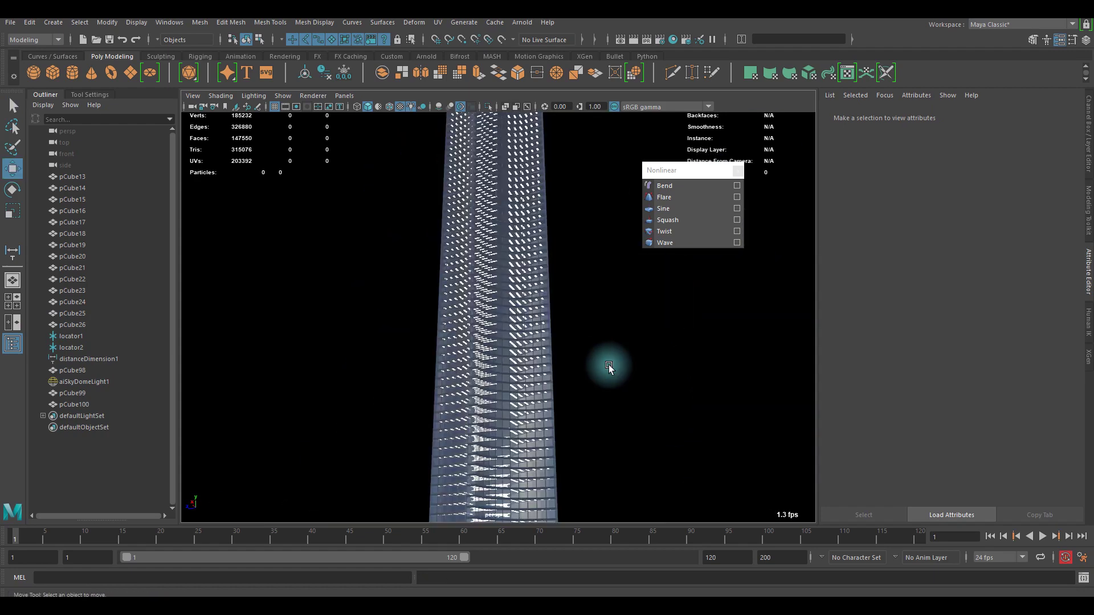
Frame the upper part of the straight tower and start an interactive render in Arnold RenderView
{"action": "left_click_drag", "start_coordinate": [598, 376], "coordinate": [559, 356], "text": "alt"}
{"action": "right_click_drag", "start_coordinate": [547, 352], "coordinate": [620, 347], "text": "alt"}
{"action": "left_click_drag", "start_coordinate": [620, 347], "coordinate": [560, 364], "text": "alt"}
{"action": "scroll", "coordinate": [537, 227], "scroll_direction": "down", "scroll_amount": 1}
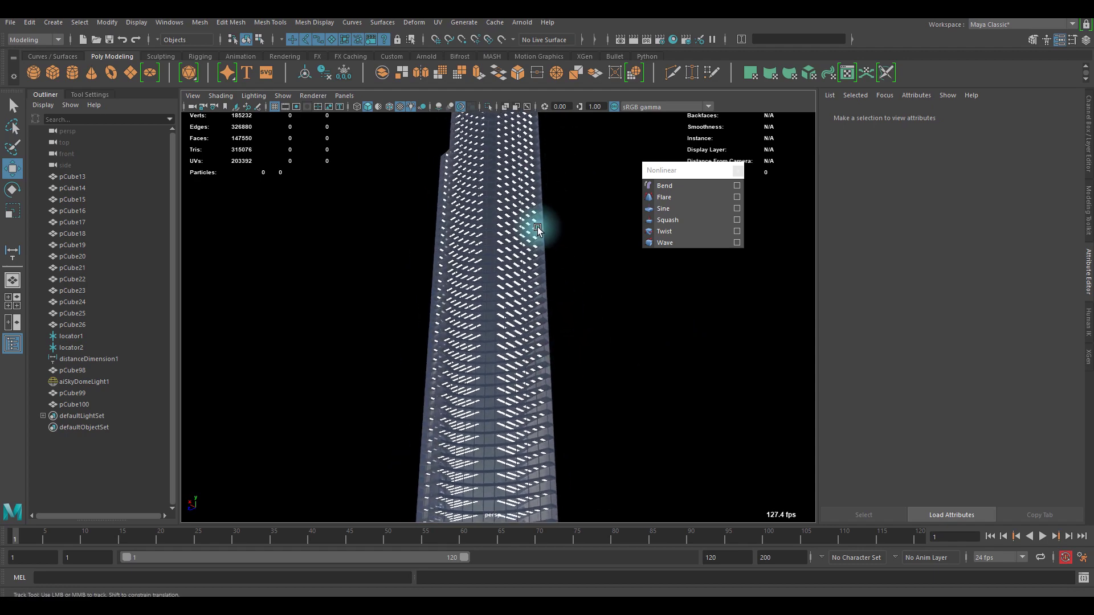
{"action": "middle_click_drag", "start_coordinate": [538, 226], "coordinate": [519, 245], "text": "alt"}
{"action": "left_click", "coordinate": [521, 22]}
{"action": "left_click", "coordinate": [538, 54]}
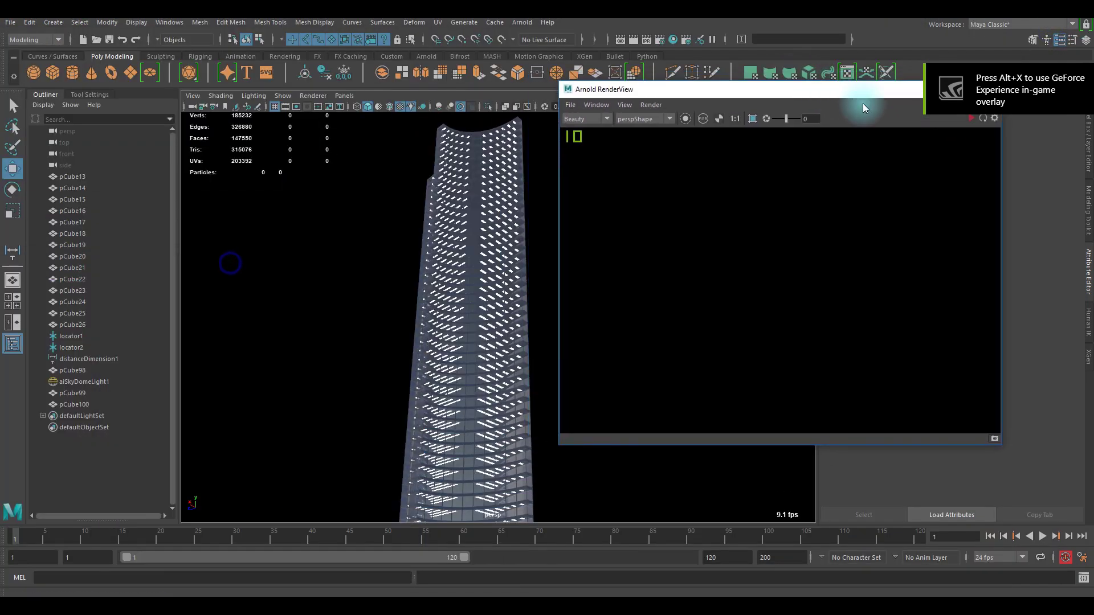
{"action": "left_click", "coordinate": [982, 118]}
Examine the rendered straight tower from several angles and zoom levels, and close the Arnold RenderView
{"action": "scroll", "coordinate": [412, 389], "scroll_direction": "up", "scroll_amount": 2}
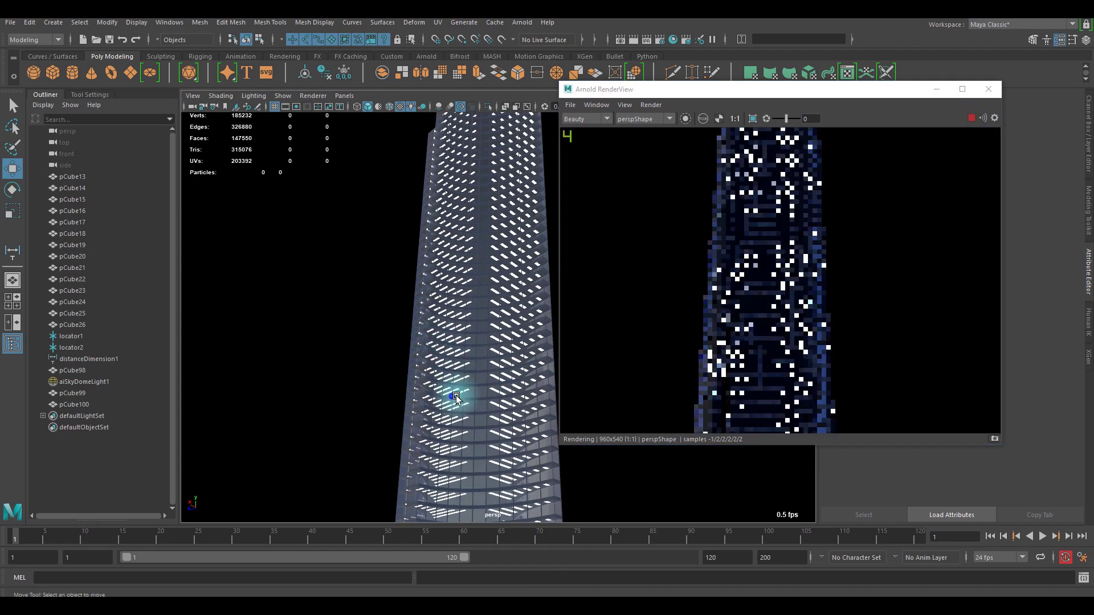
{"action": "left_click_drag", "start_coordinate": [456, 396], "coordinate": [402, 404], "text": "alt"}
{"action": "middle_click_drag", "start_coordinate": [402, 405], "coordinate": [353, 396], "text": "alt"}
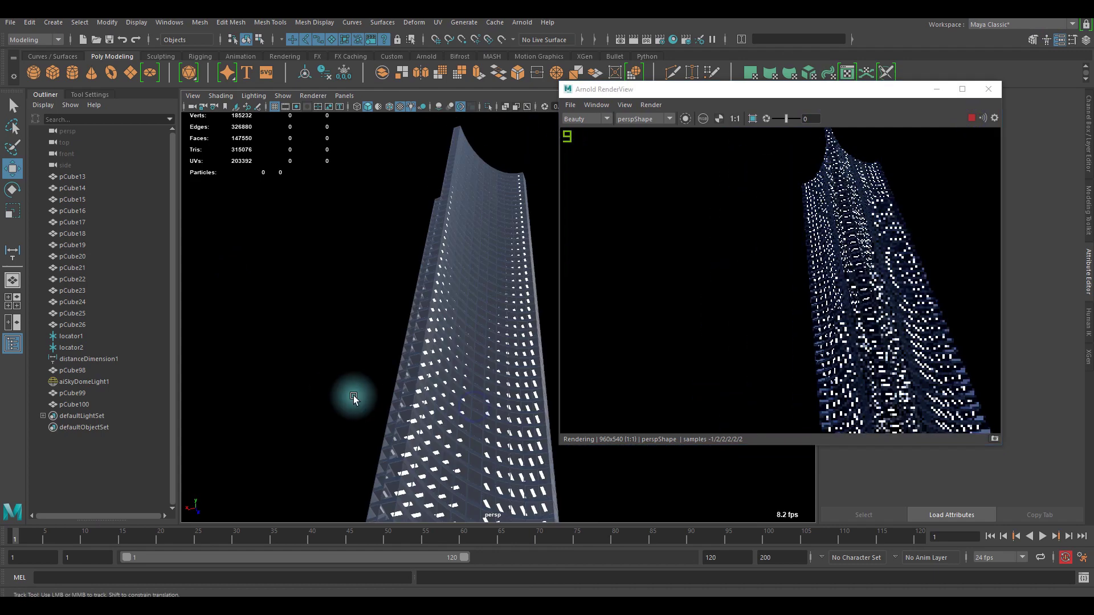
{"action": "left_click_drag", "start_coordinate": [451, 409], "coordinate": [402, 407], "text": "alt"}
{"action": "scroll", "coordinate": [821, 327], "scroll_direction": "down", "scroll_amount": 2}
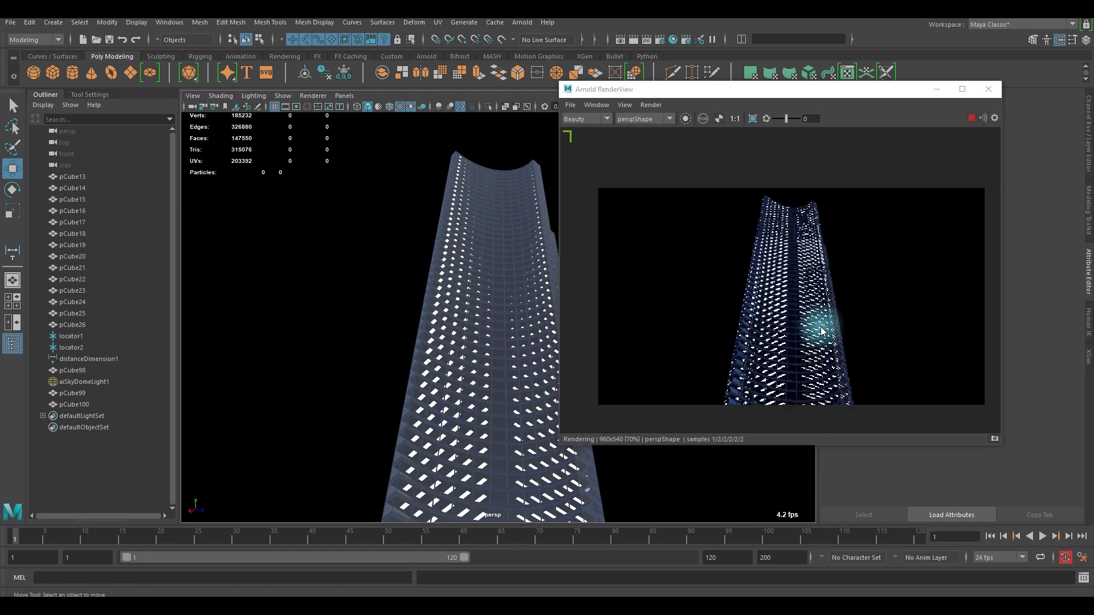
{"action": "scroll", "coordinate": [820, 326], "scroll_direction": "down", "scroll_amount": 2}
{"action": "scroll", "coordinate": [821, 322], "scroll_direction": "up", "scroll_amount": 3}
{"action": "left_click_drag", "start_coordinate": [421, 319], "coordinate": [398, 347], "text": "alt"}
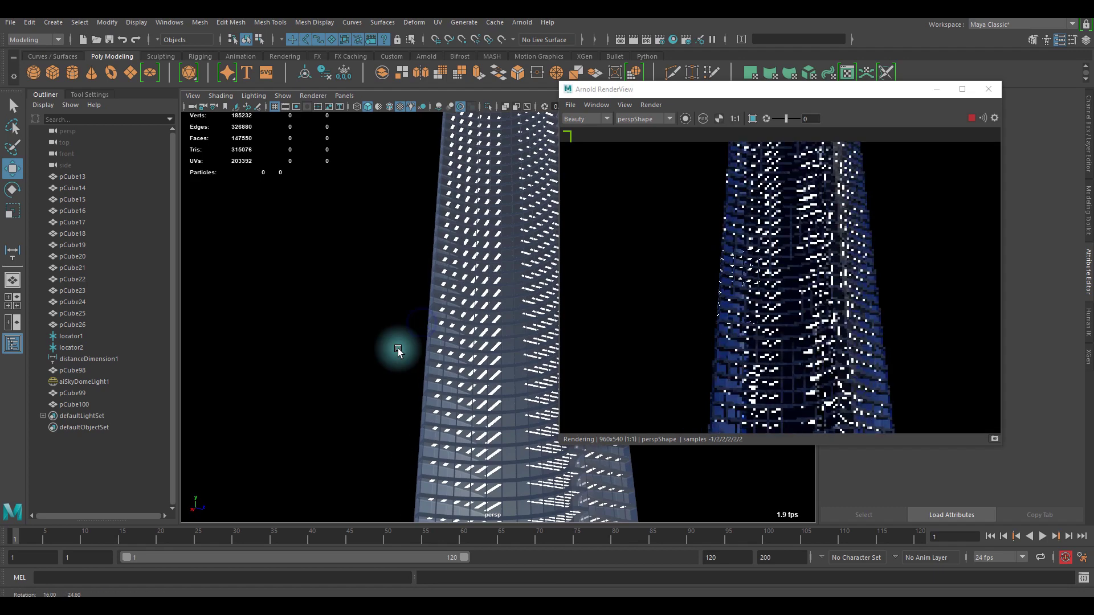
{"action": "left_click_drag", "start_coordinate": [398, 348], "coordinate": [515, 312], "text": "alt"}
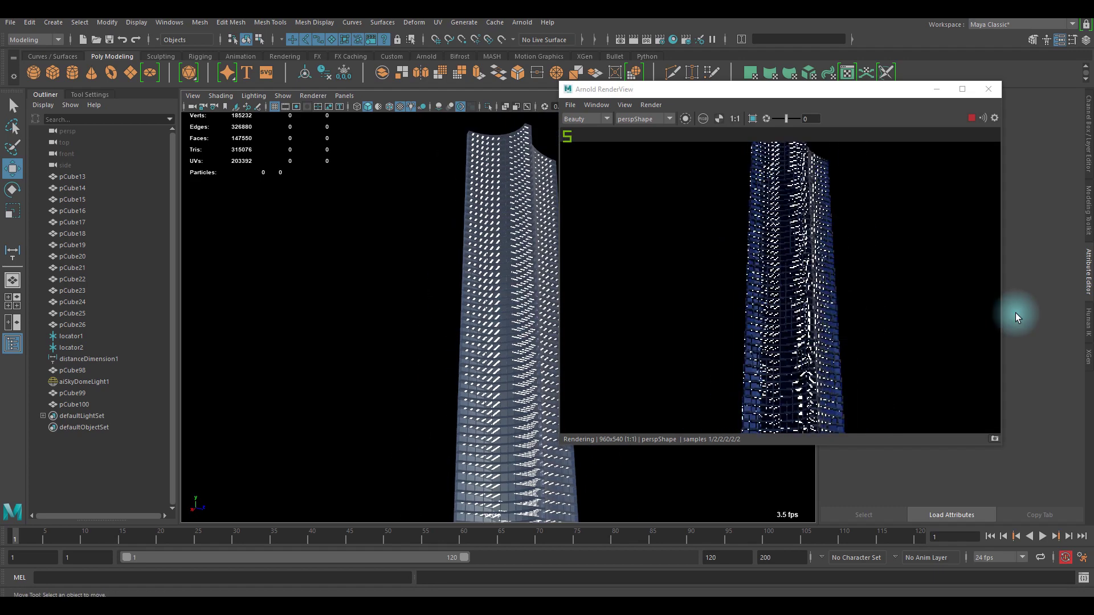
{"action": "scroll", "coordinate": [818, 306], "scroll_direction": "down", "scroll_amount": 2}
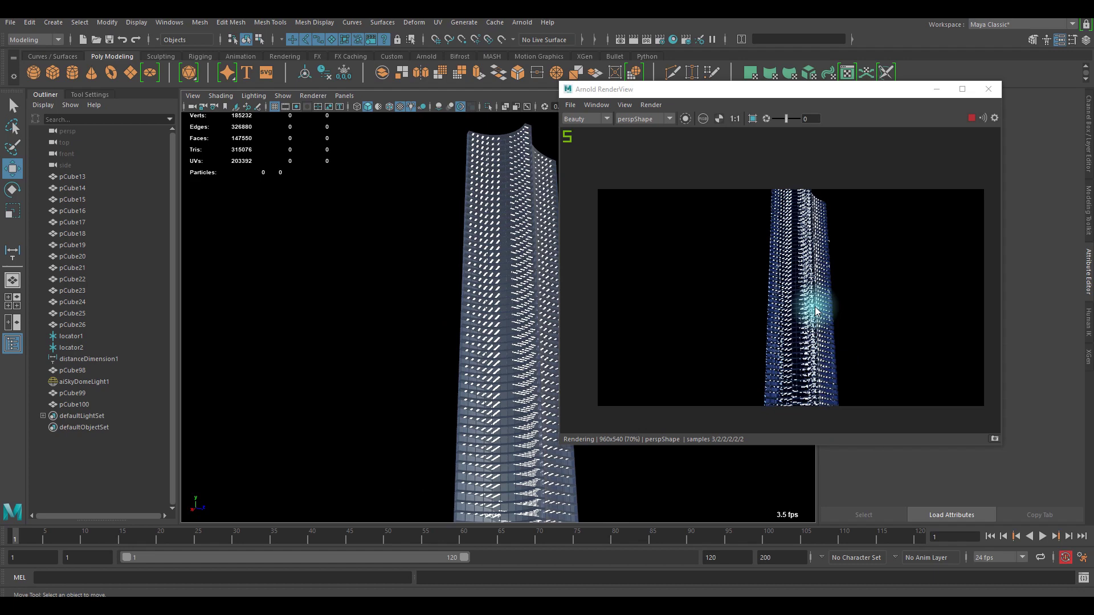
{"action": "scroll", "coordinate": [816, 312], "scroll_direction": "up", "scroll_amount": 4}
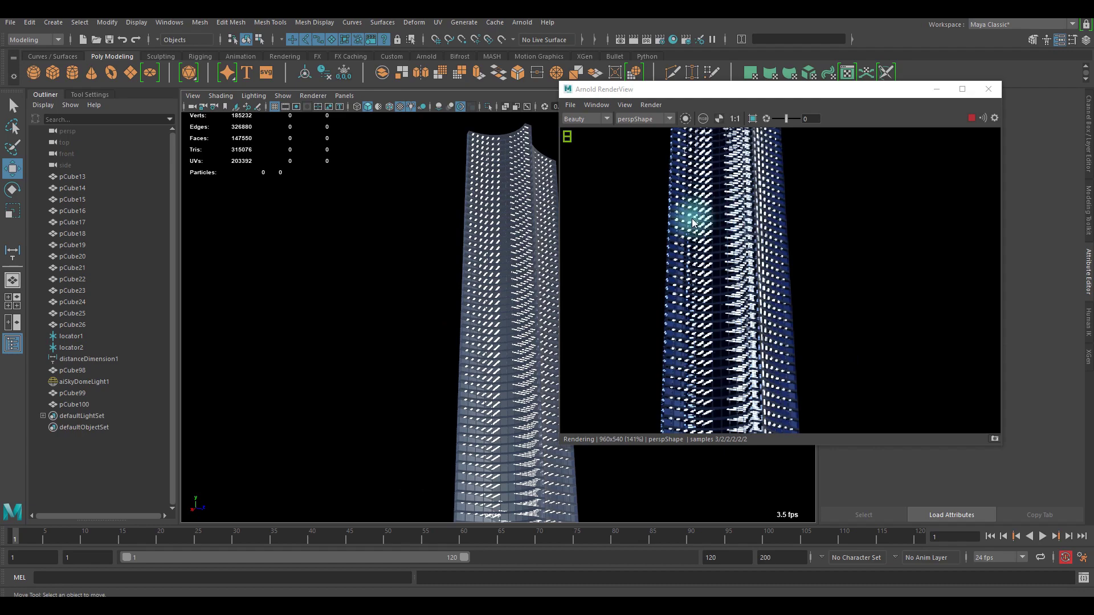
{"action": "left_click", "coordinate": [988, 89]}
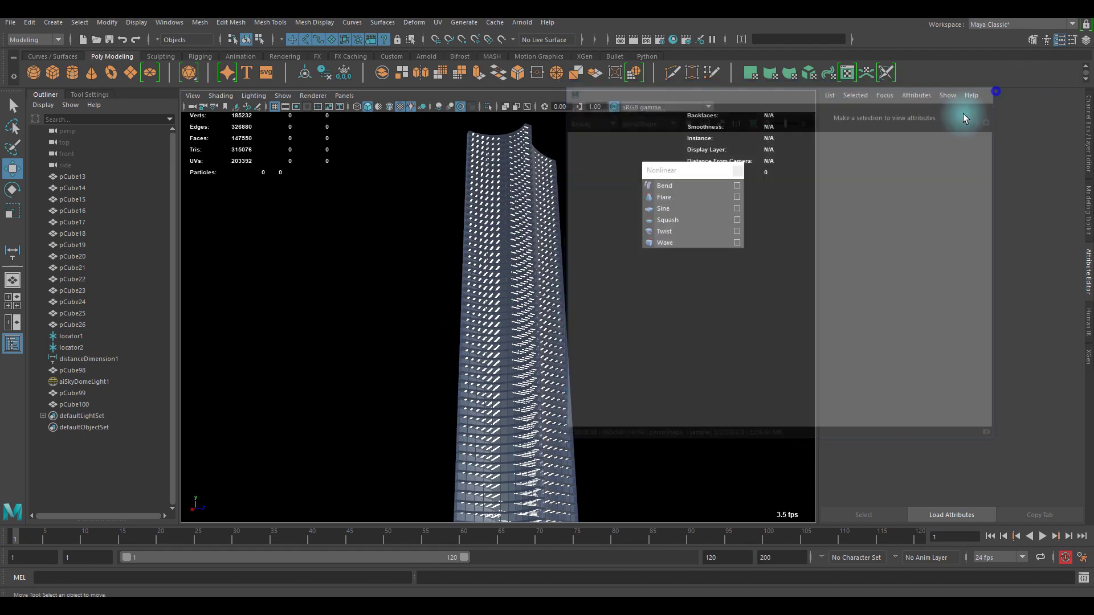
Examine the straight tower's facade and top, and compare all the tower variations side by side
{"action": "scroll", "coordinate": [655, 275], "scroll_direction": "up", "scroll_amount": 4}
{"action": "left_click_drag", "start_coordinate": [655, 276], "coordinate": [579, 267], "text": "alt"}
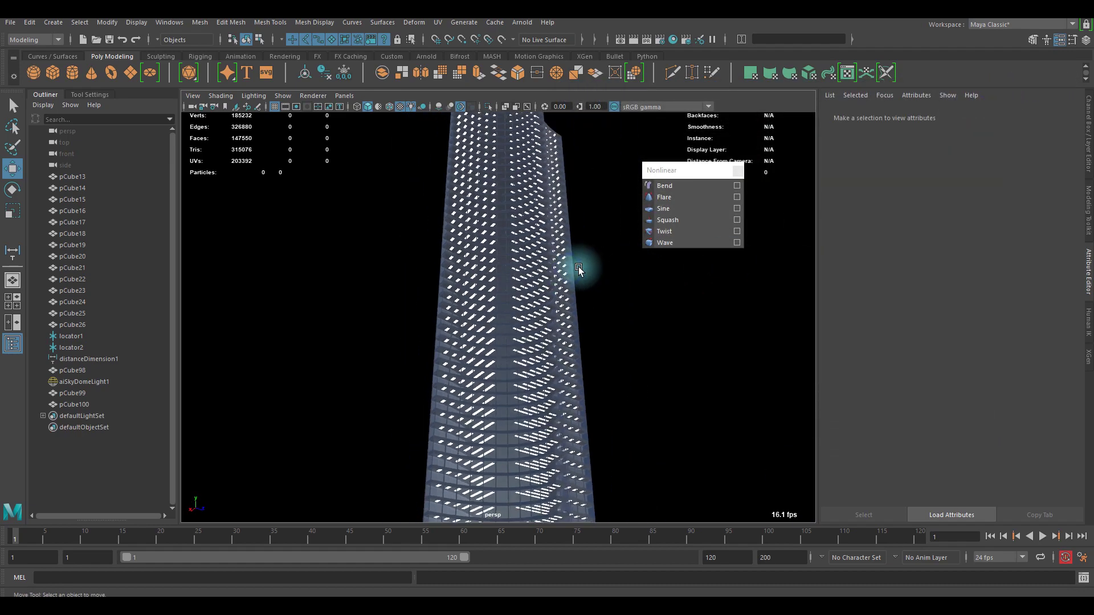
{"action": "scroll", "coordinate": [540, 254], "scroll_direction": "up", "scroll_amount": 3}
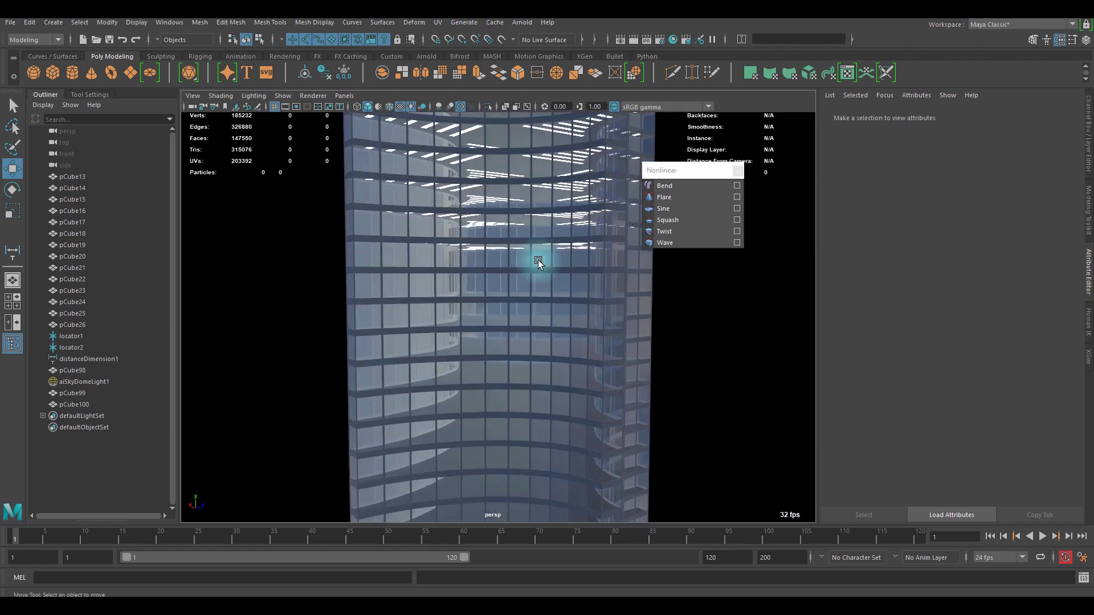
{"action": "scroll", "coordinate": [538, 262], "scroll_direction": "down", "scroll_amount": 3}
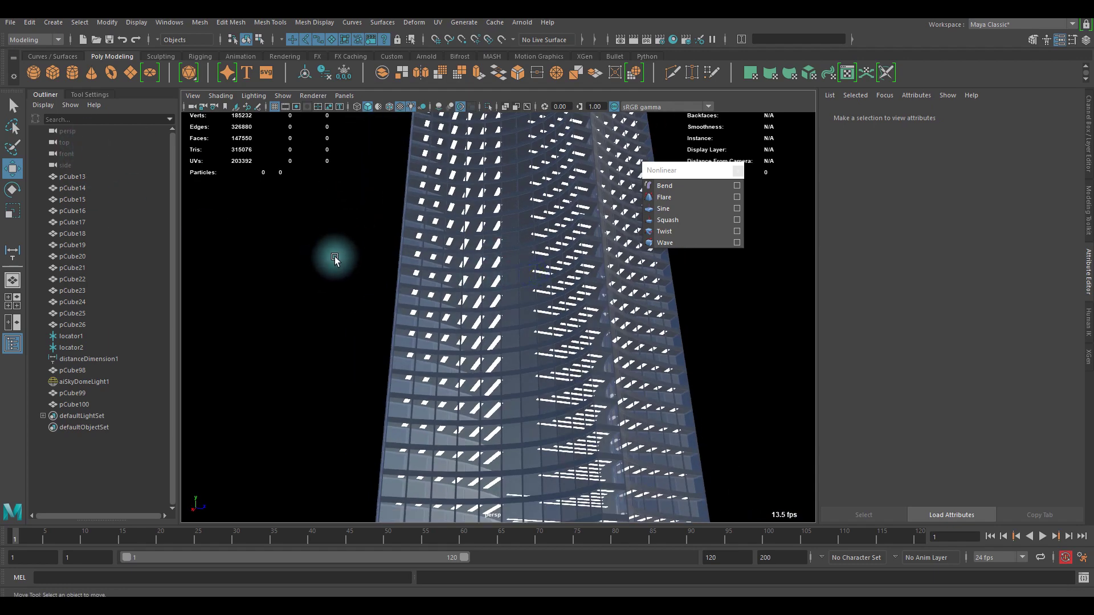
{"action": "mouse_move", "coordinate": [342, 250]}
{"action": "left_mouse_down", "text": "alt"}
{"action": "mouse_move", "coordinate": [386, 264]}
{"action": "mouse_move", "coordinate": [477, 238]}
{"action": "mouse_move", "coordinate": [520, 269]}
{"action": "mouse_move", "coordinate": [508, 353]}
{"action": "mouse_move", "coordinate": [525, 362]}
{"action": "mouse_move", "coordinate": [542, 324]}
{"action": "mouse_move", "coordinate": [500, 325]}
{"action": "mouse_move", "coordinate": [562, 317]}
{"action": "mouse_move", "coordinate": [579, 323]}
{"action": "mouse_move", "coordinate": [577, 370]}
{"action": "left_mouse_up", "text": "alt"}
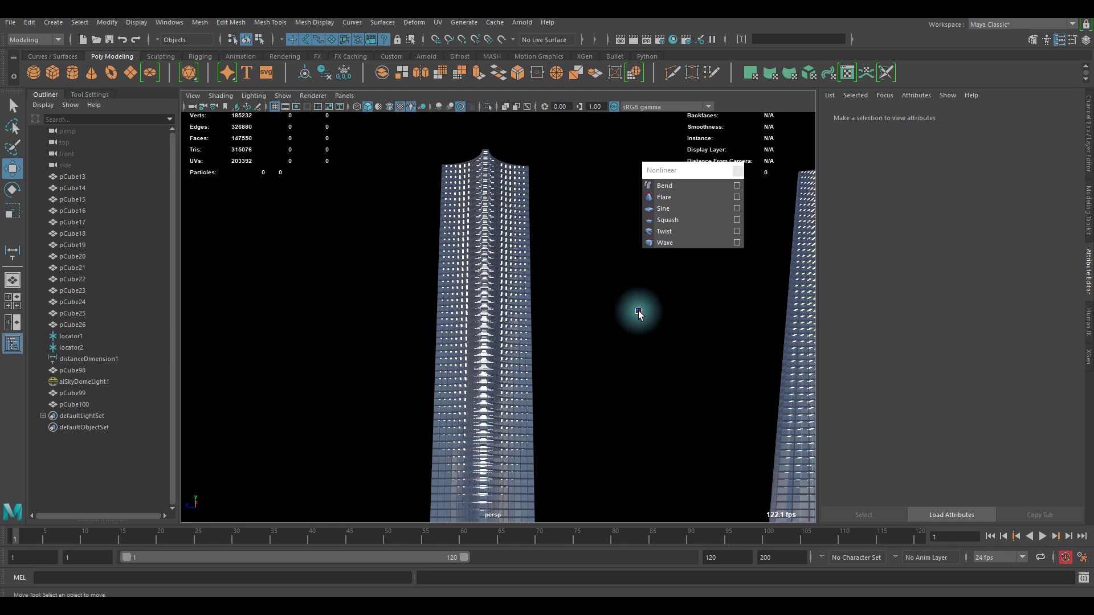
{"action": "left_click_drag", "start_coordinate": [617, 364], "coordinate": [587, 348], "text": "alt"}
{"action": "scroll", "coordinate": [587, 346], "scroll_direction": "up", "scroll_amount": 3}
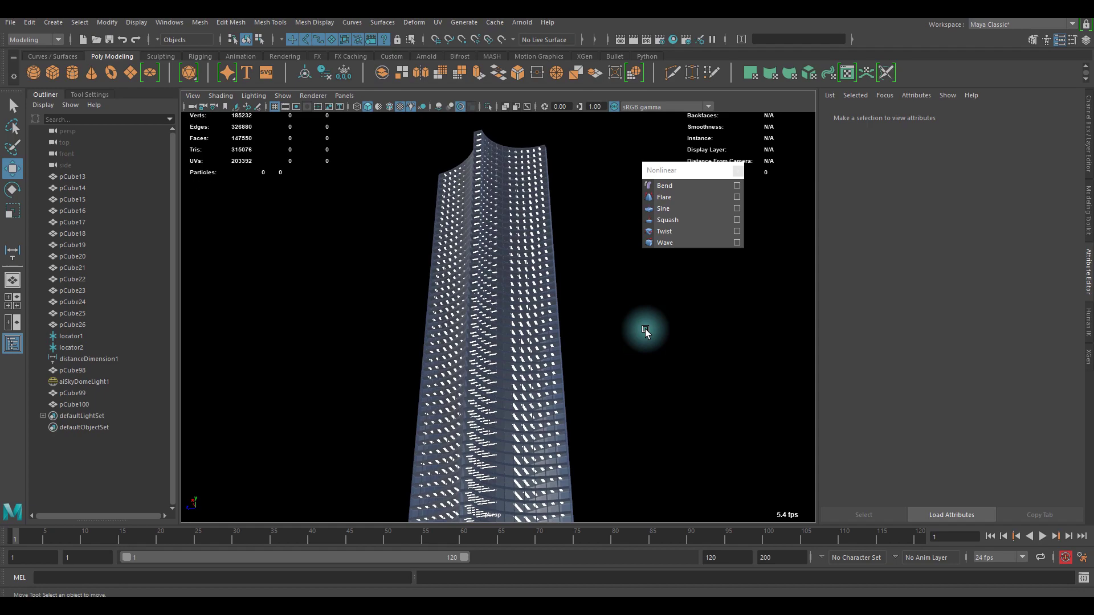
{"action": "left_click_drag", "start_coordinate": [645, 329], "coordinate": [539, 355], "text": "alt"}
{"action": "right_click_drag", "start_coordinate": [654, 354], "coordinate": [624, 360], "text": "alt"}
{"action": "middle_click_drag", "start_coordinate": [623, 360], "coordinate": [644, 363], "text": "alt"}
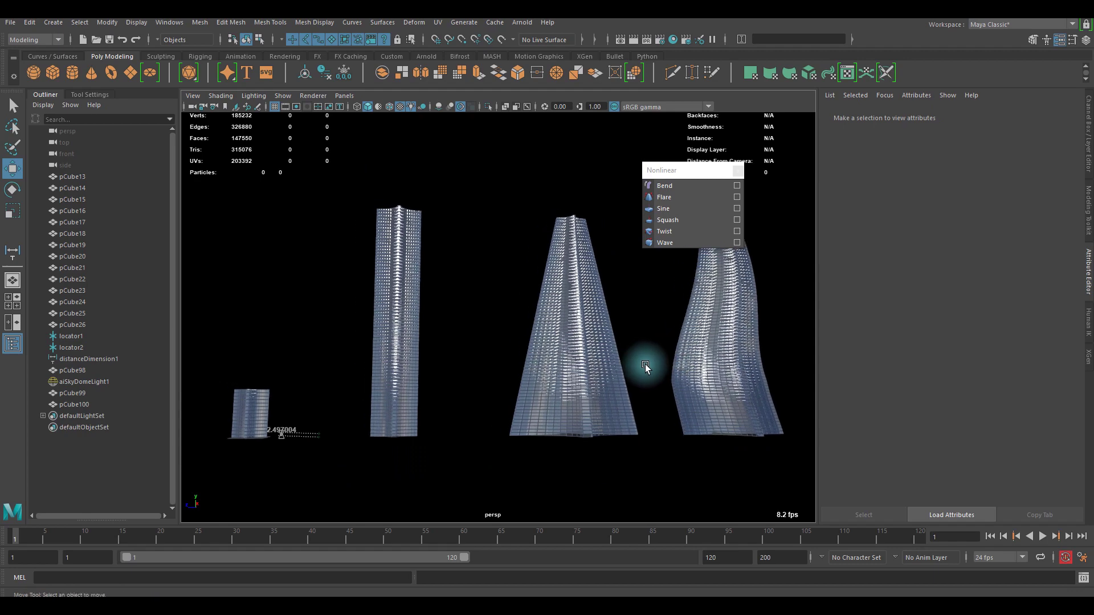